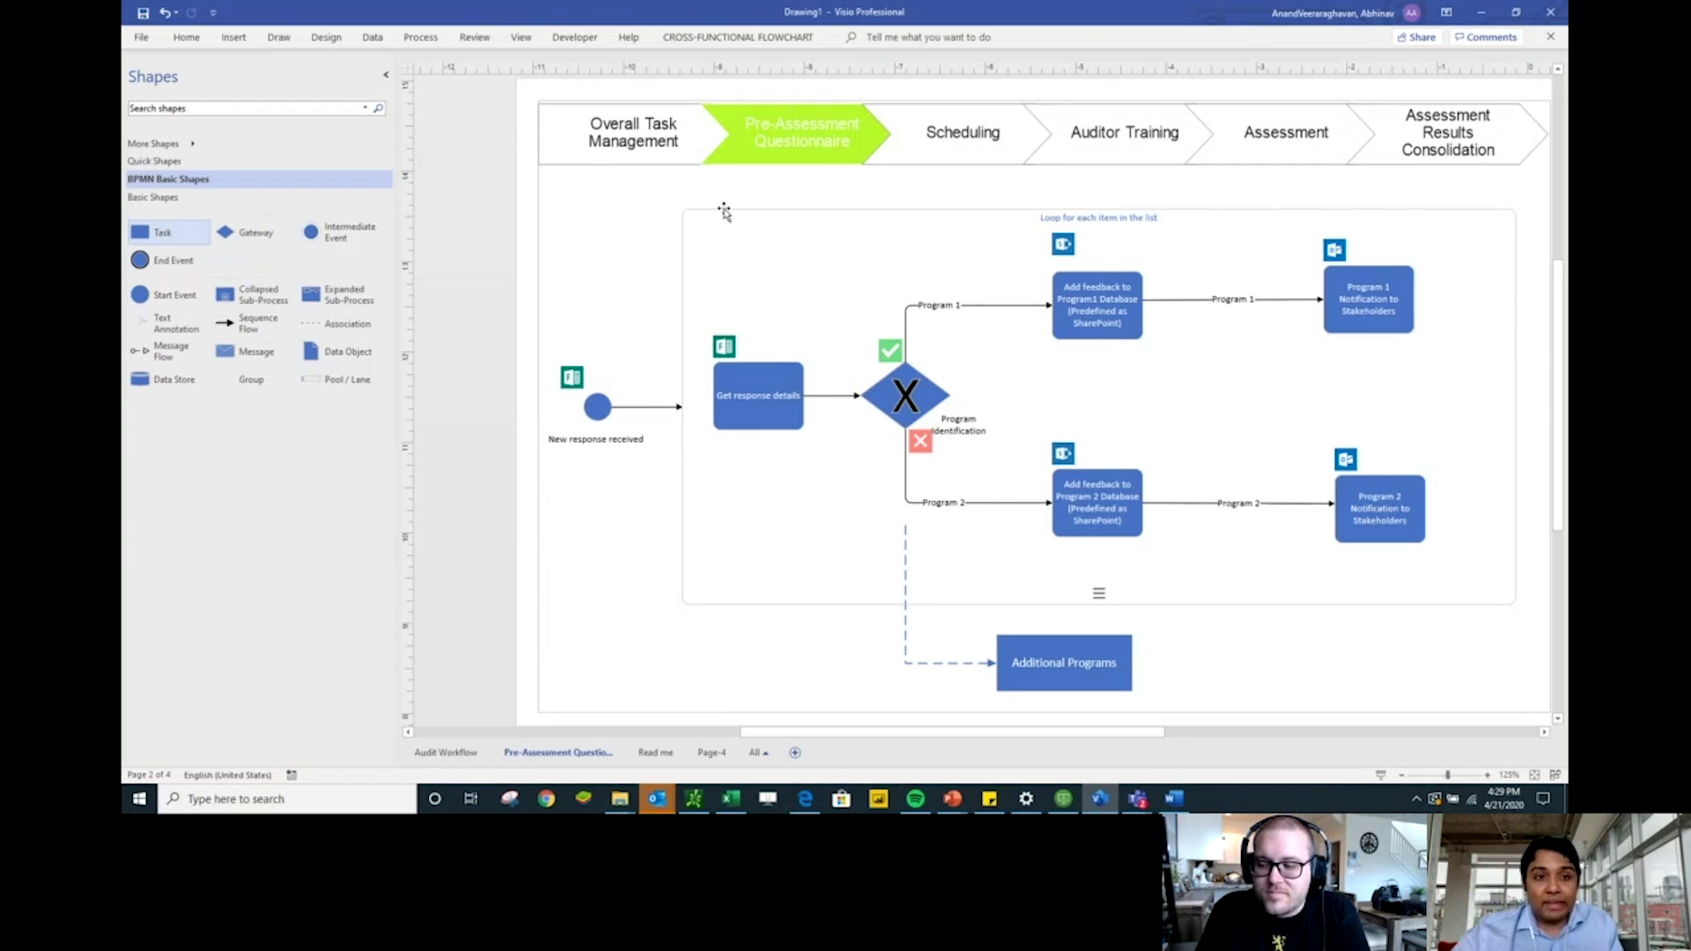
Examine the start event, its connector and the Get response details task in the Pre-Assessment Questionnaire flow
left_click(387, 76)
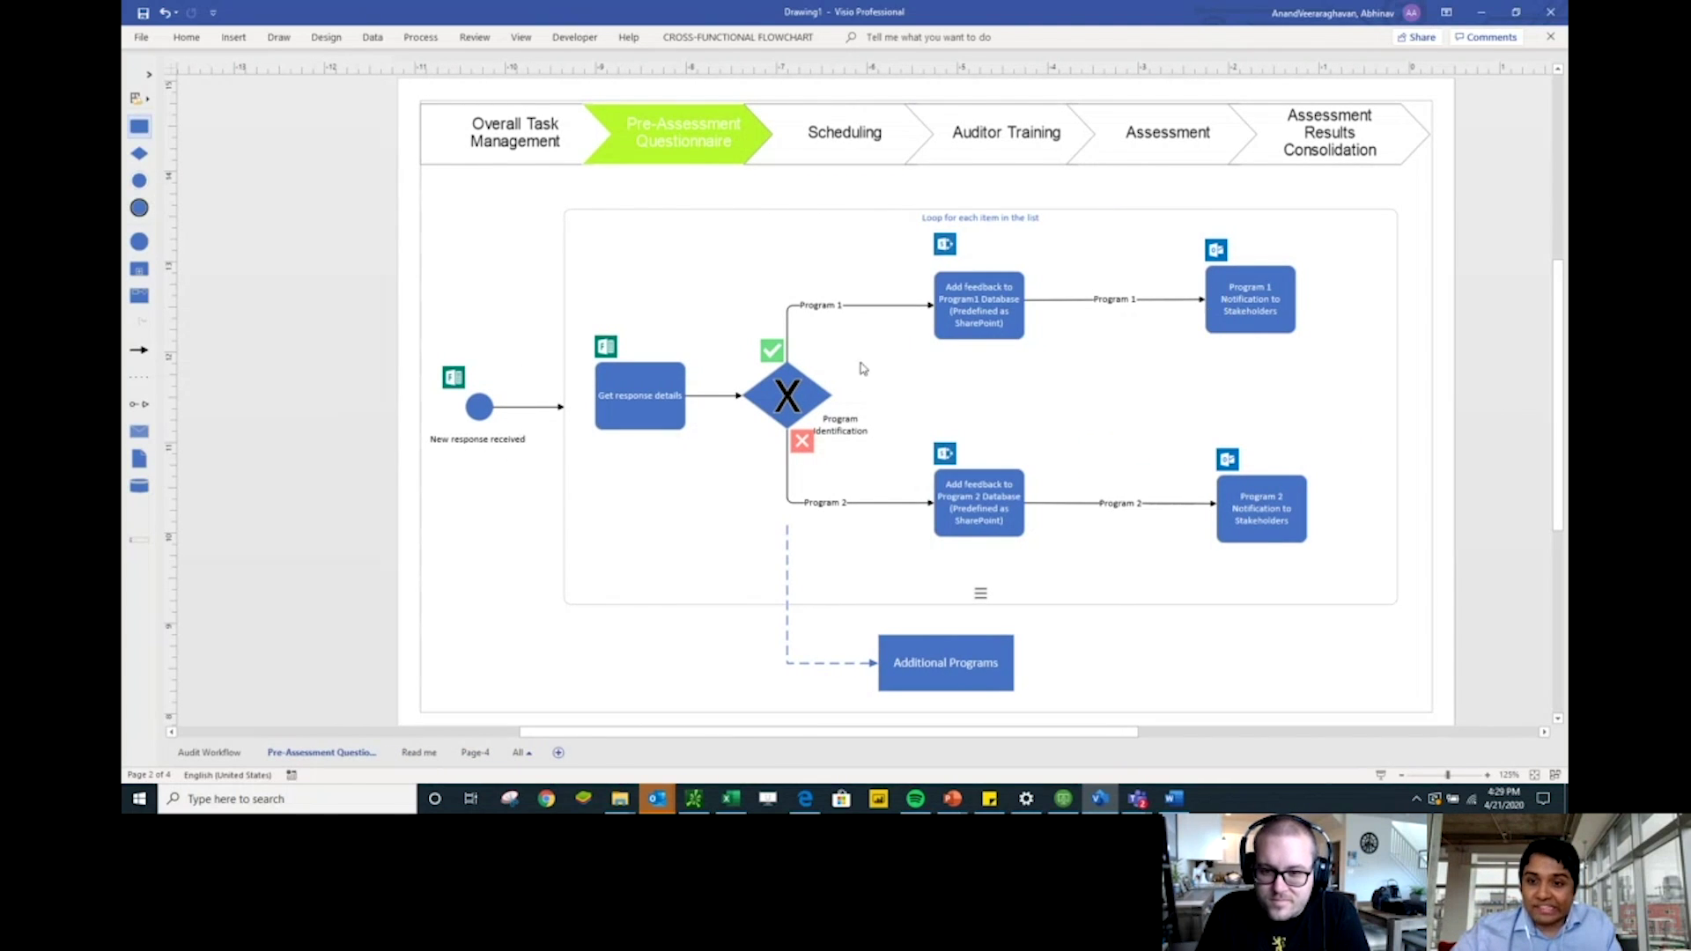
left_click(480, 407)
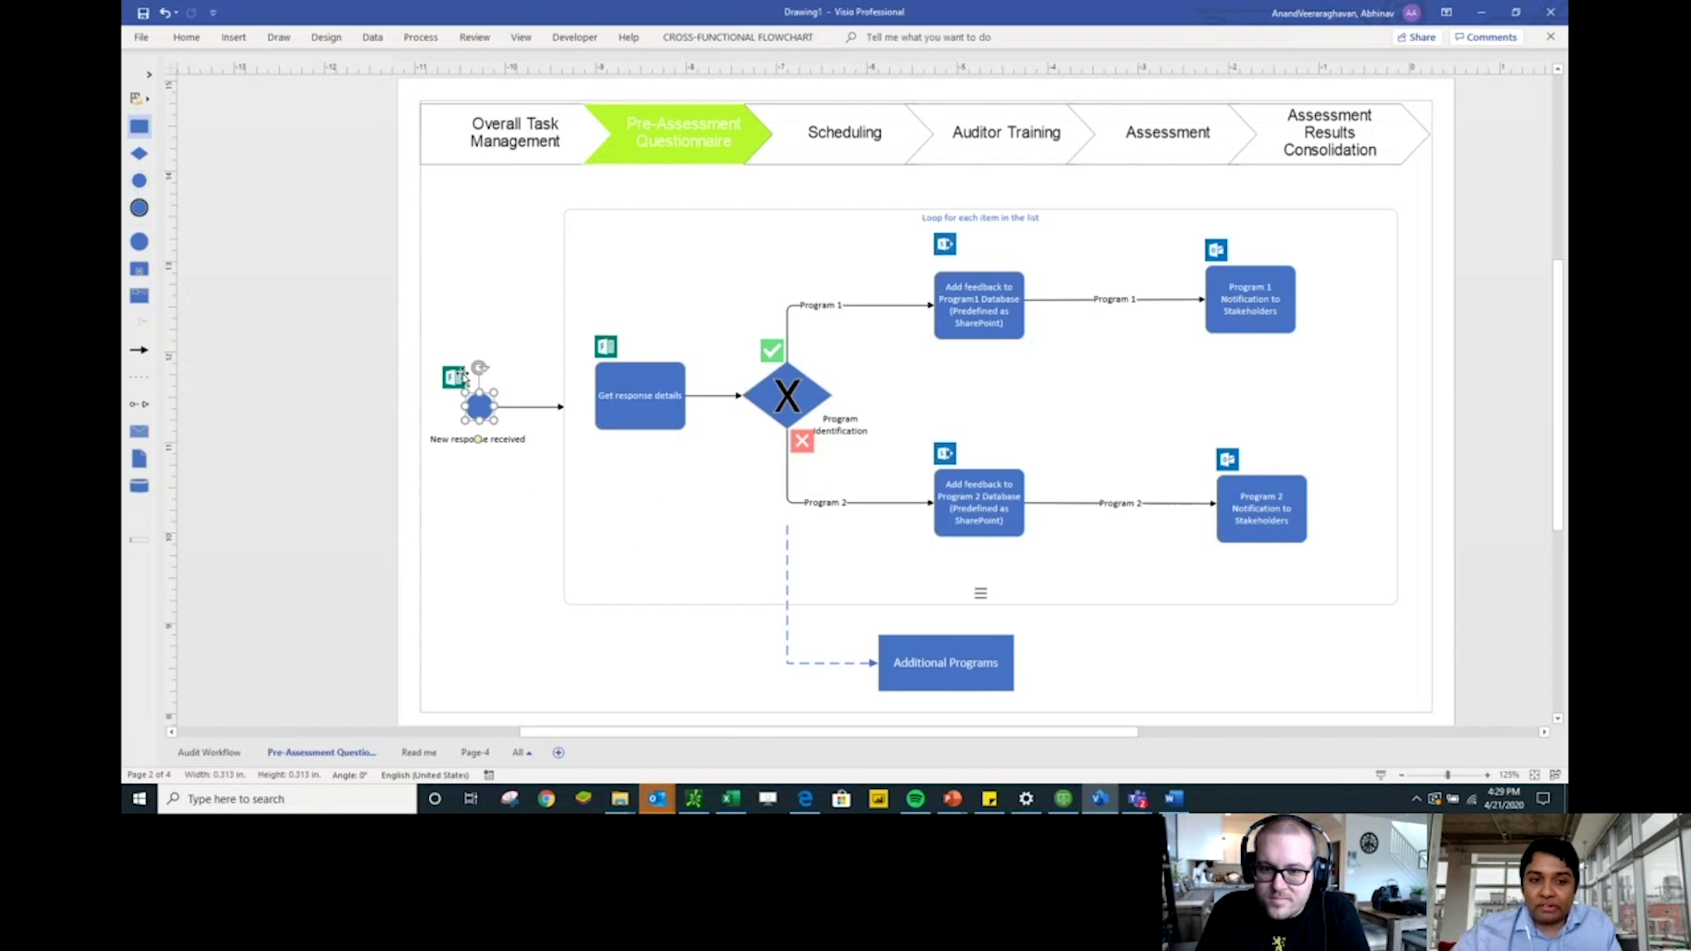
left_click(607, 348)
left_click(524, 391)
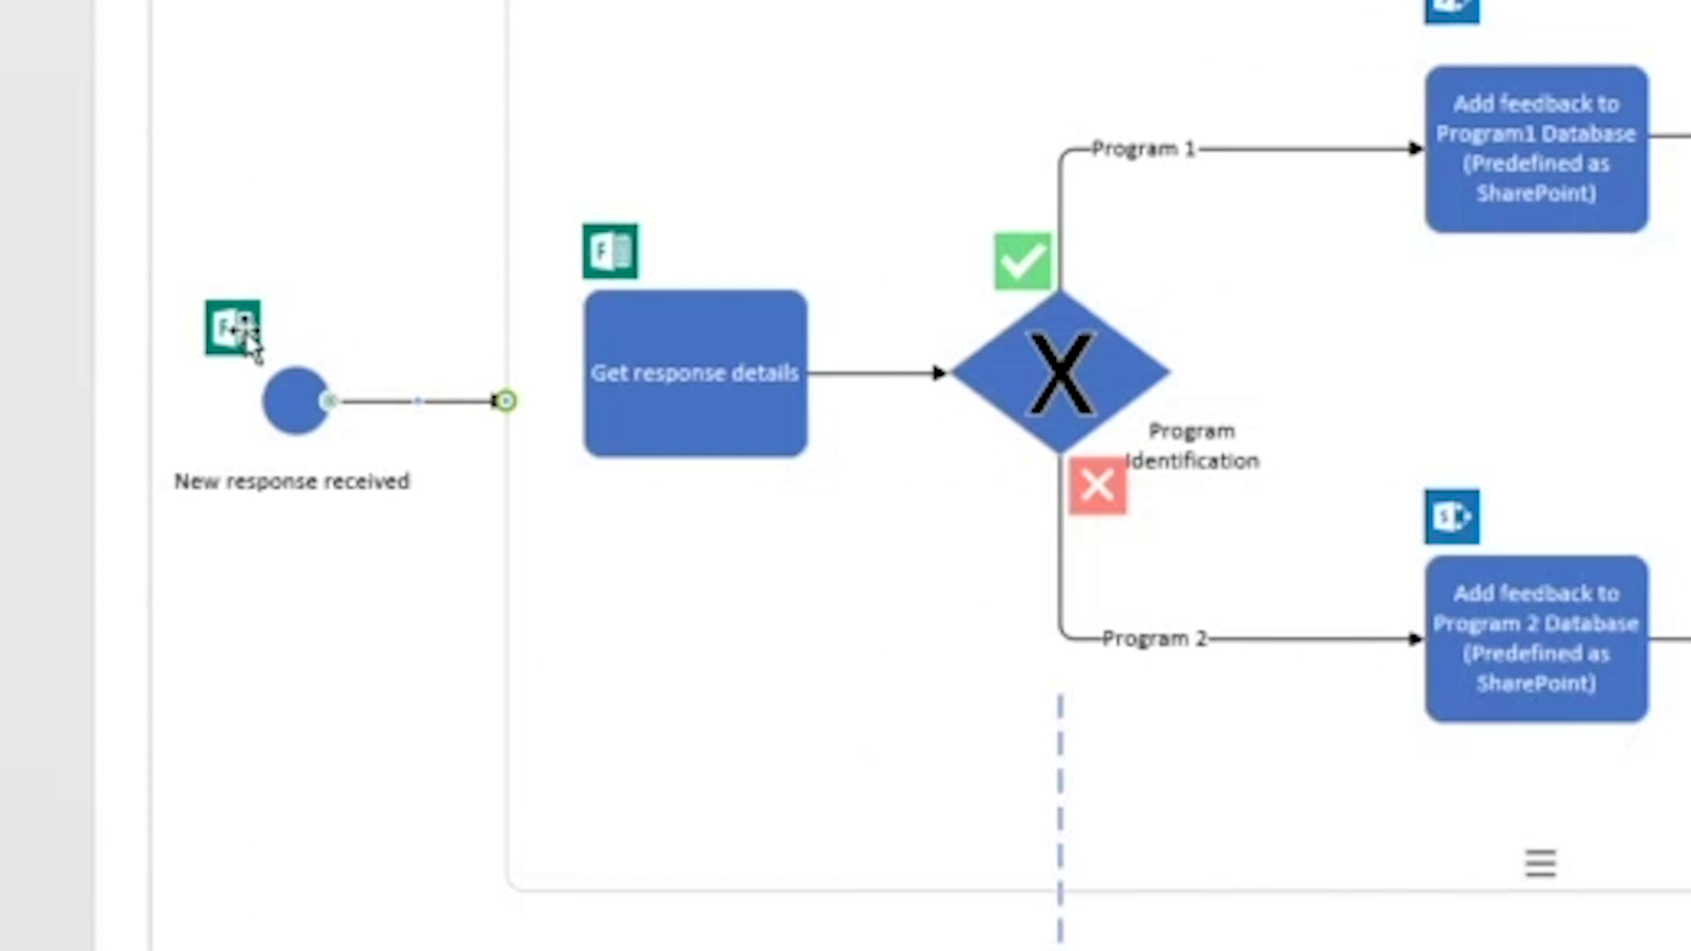
left_click(437, 397)
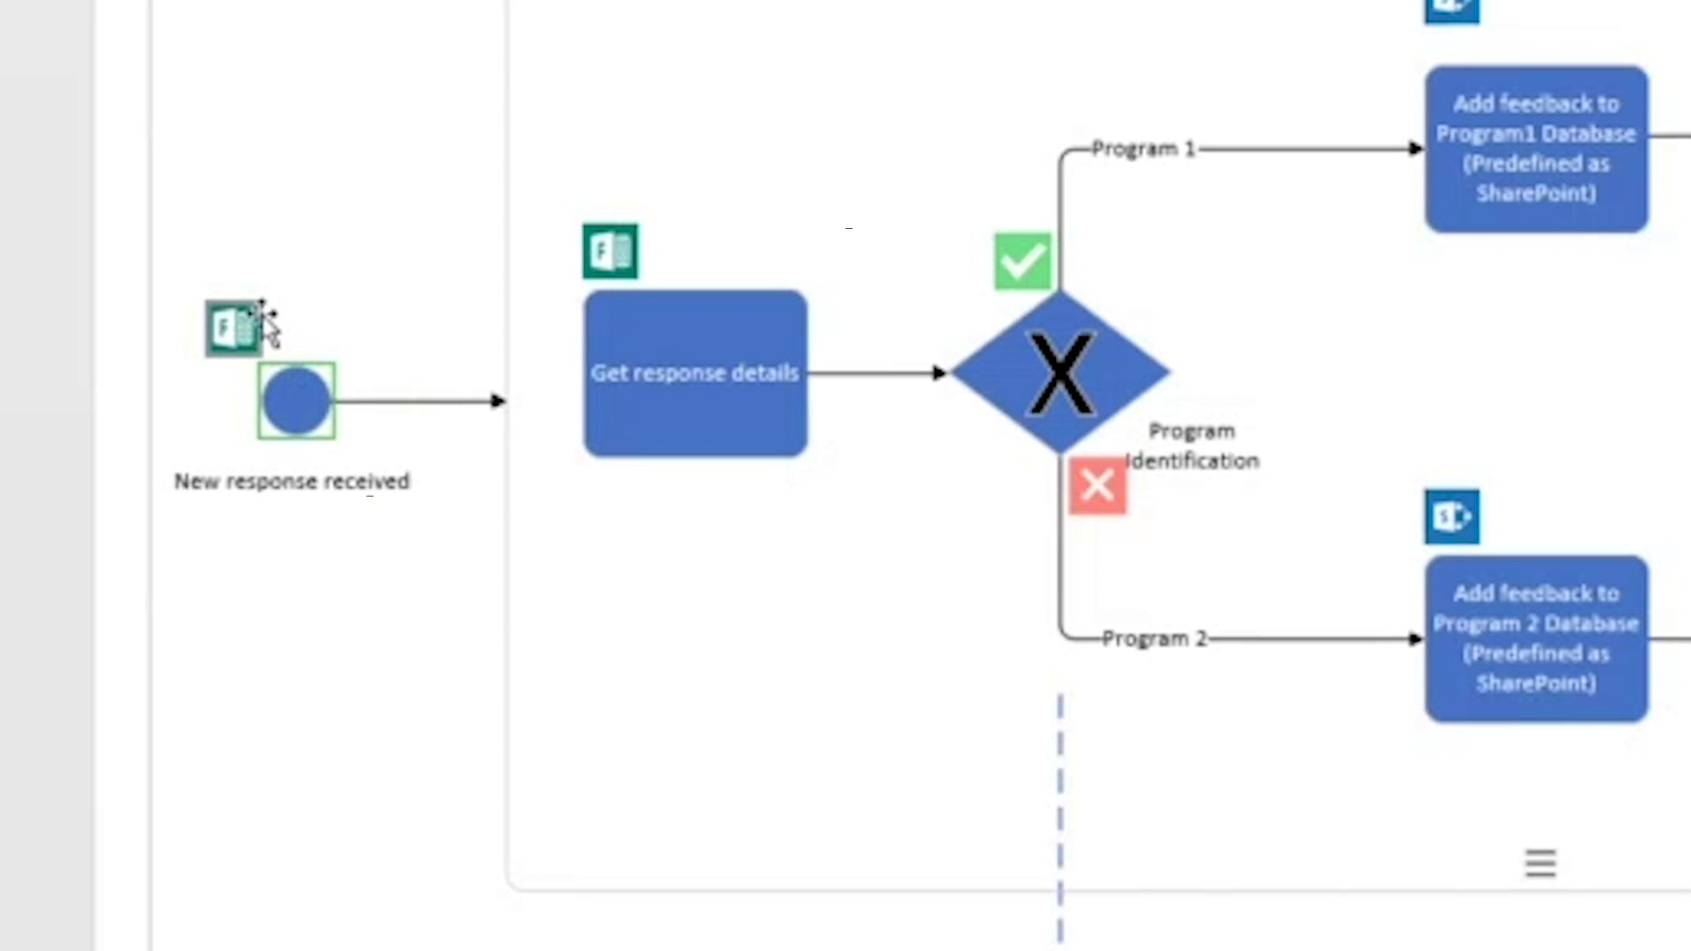
left_click(699, 379)
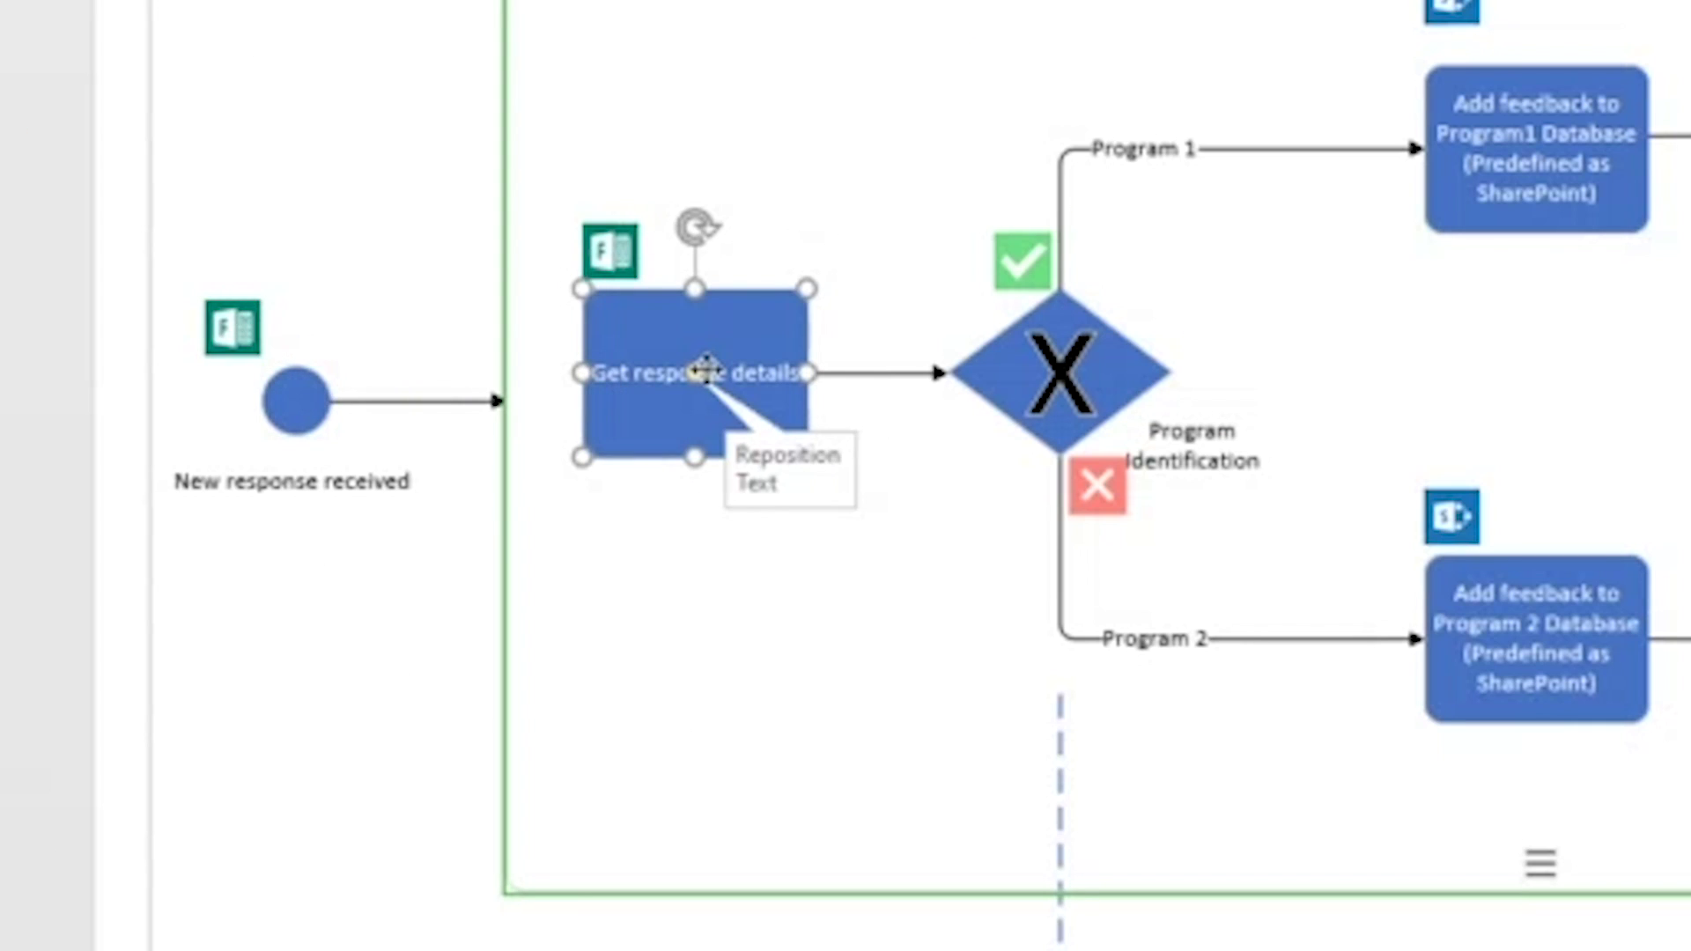
left_click(387, 451)
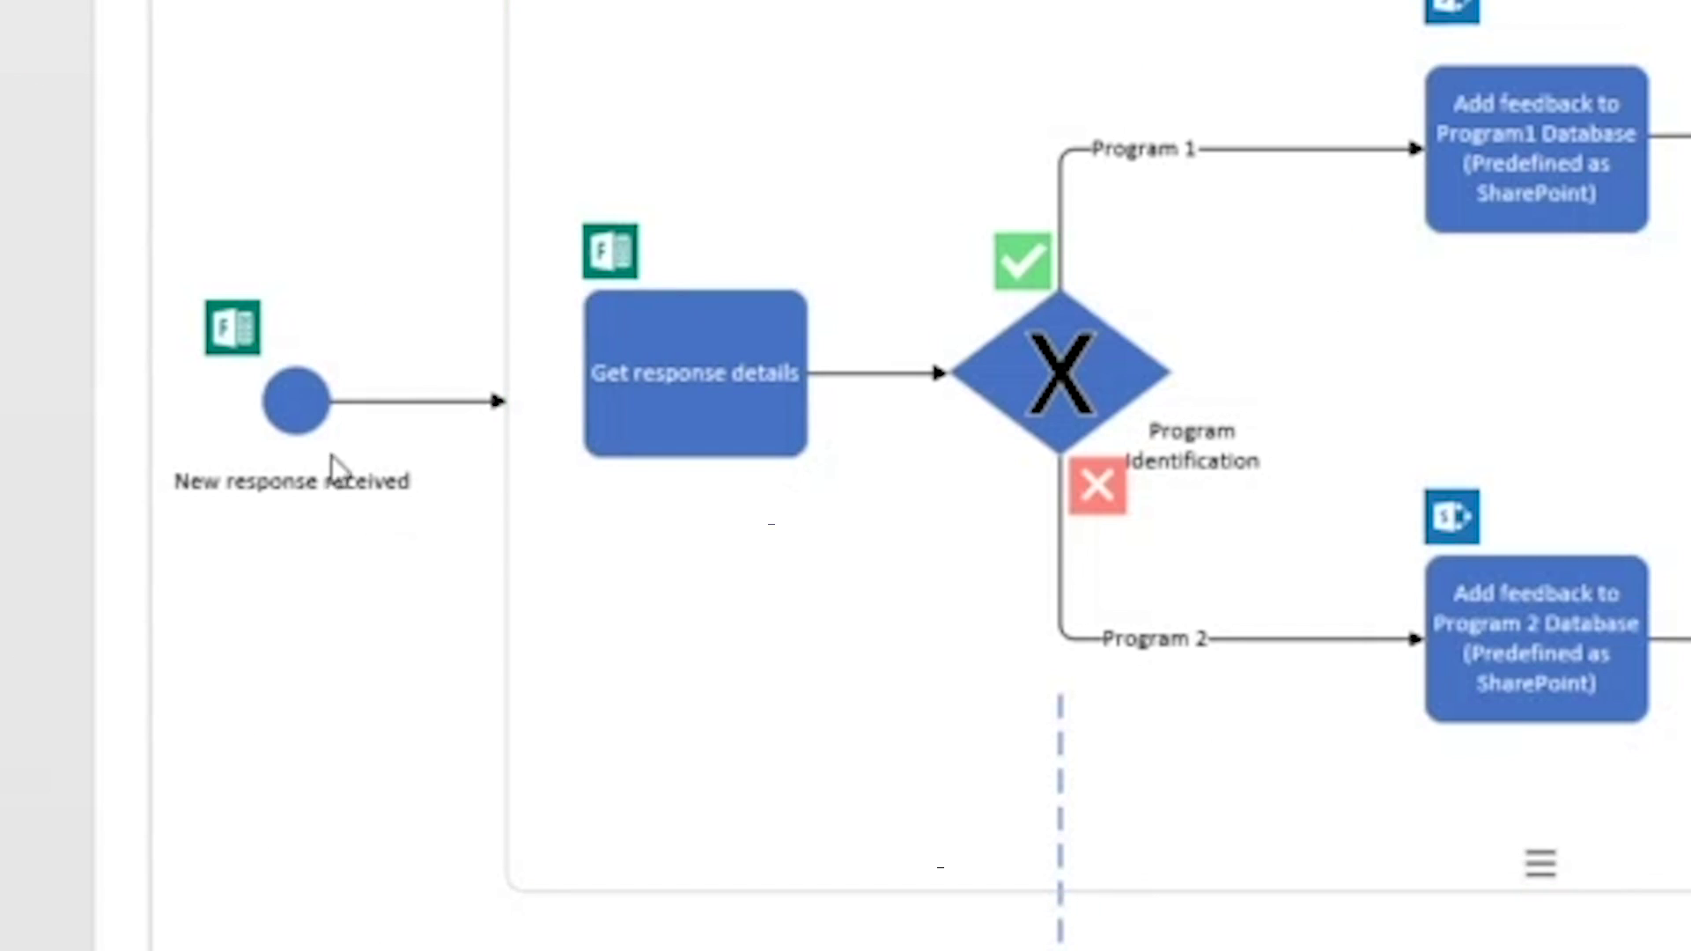
left_click(305, 393)
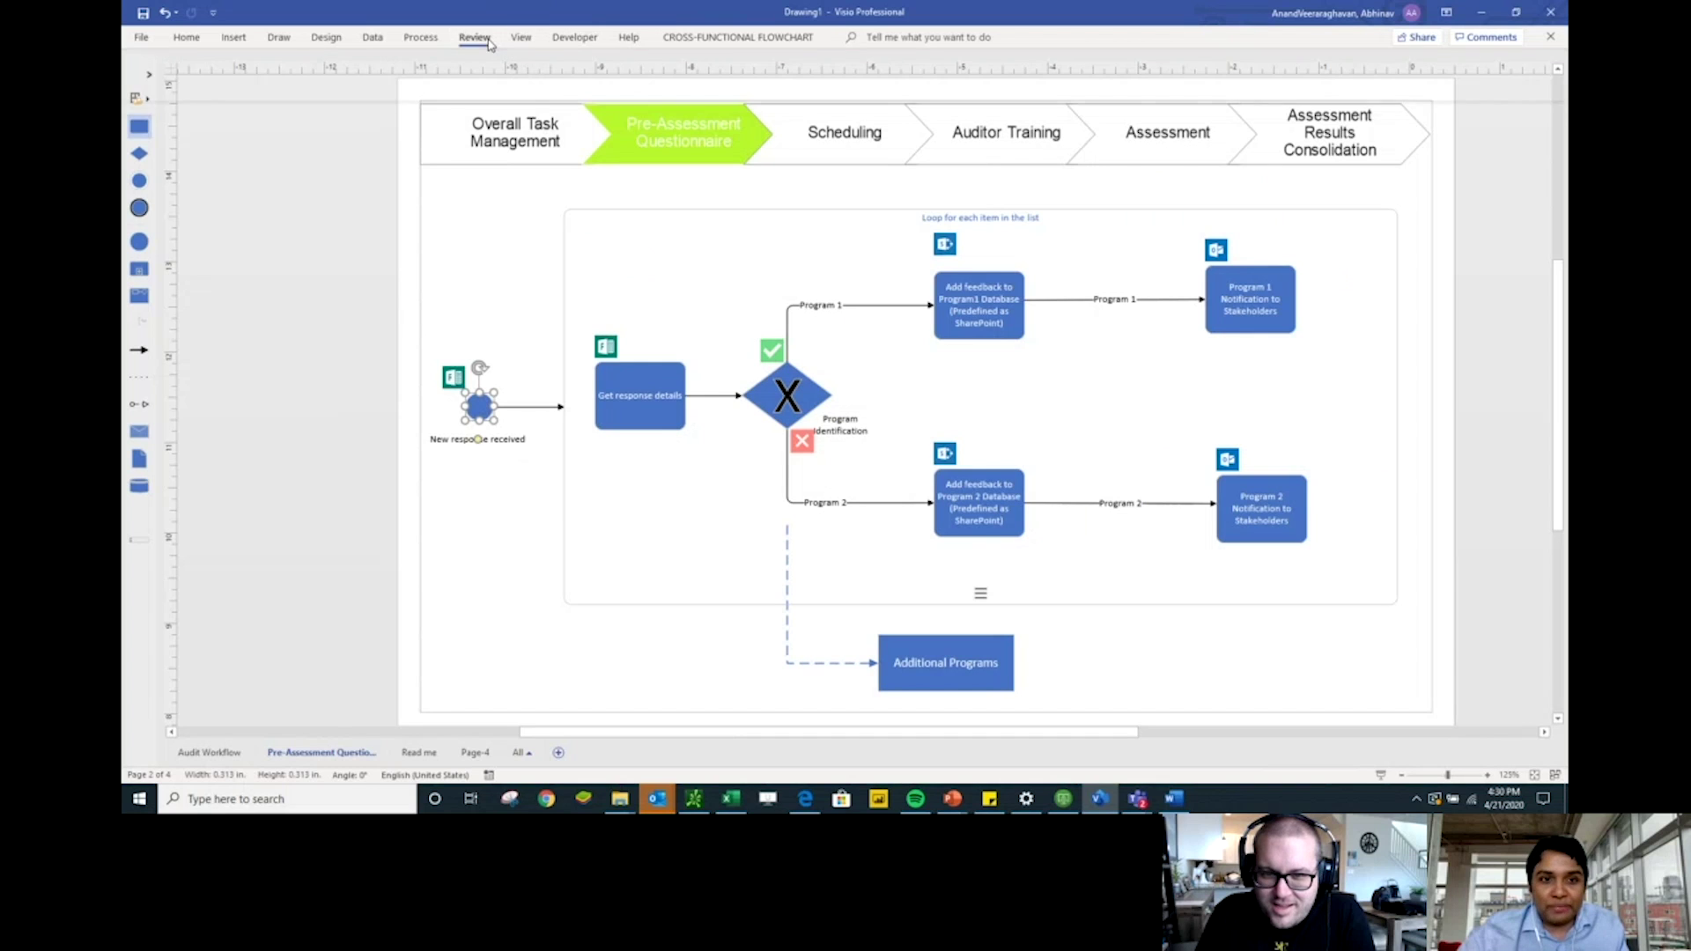
Open the Power Automate export for the questionnaire flow and display its available triggers and actions
left_click(474, 37)
left_click(423, 38)
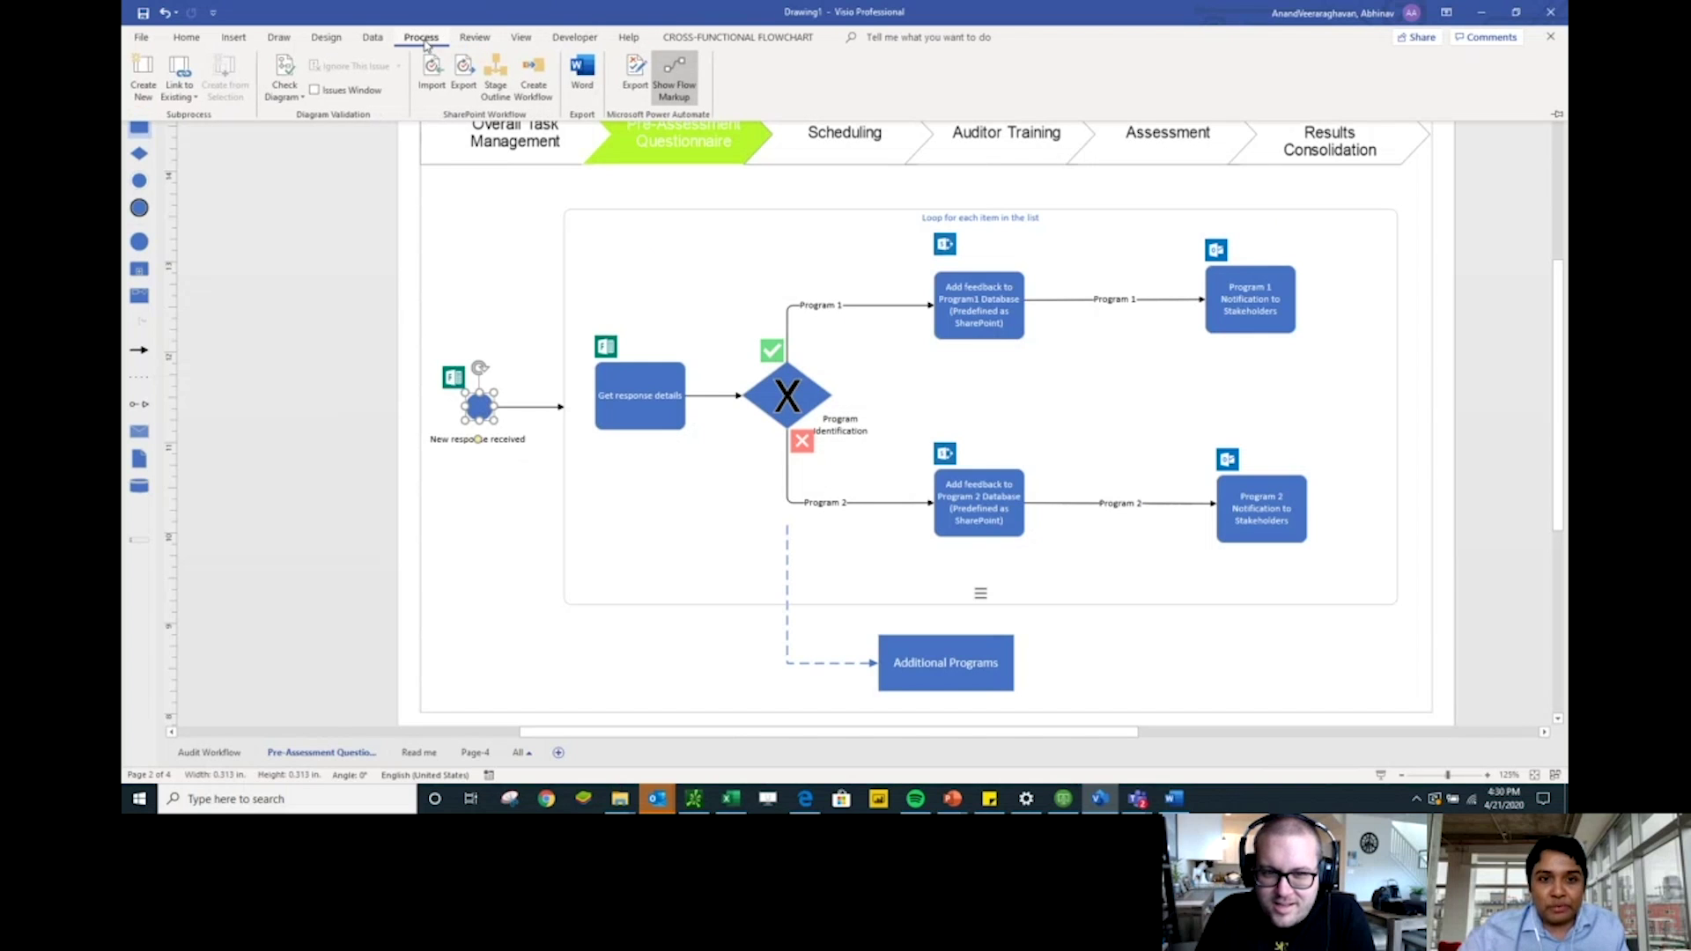
left_click(635, 75)
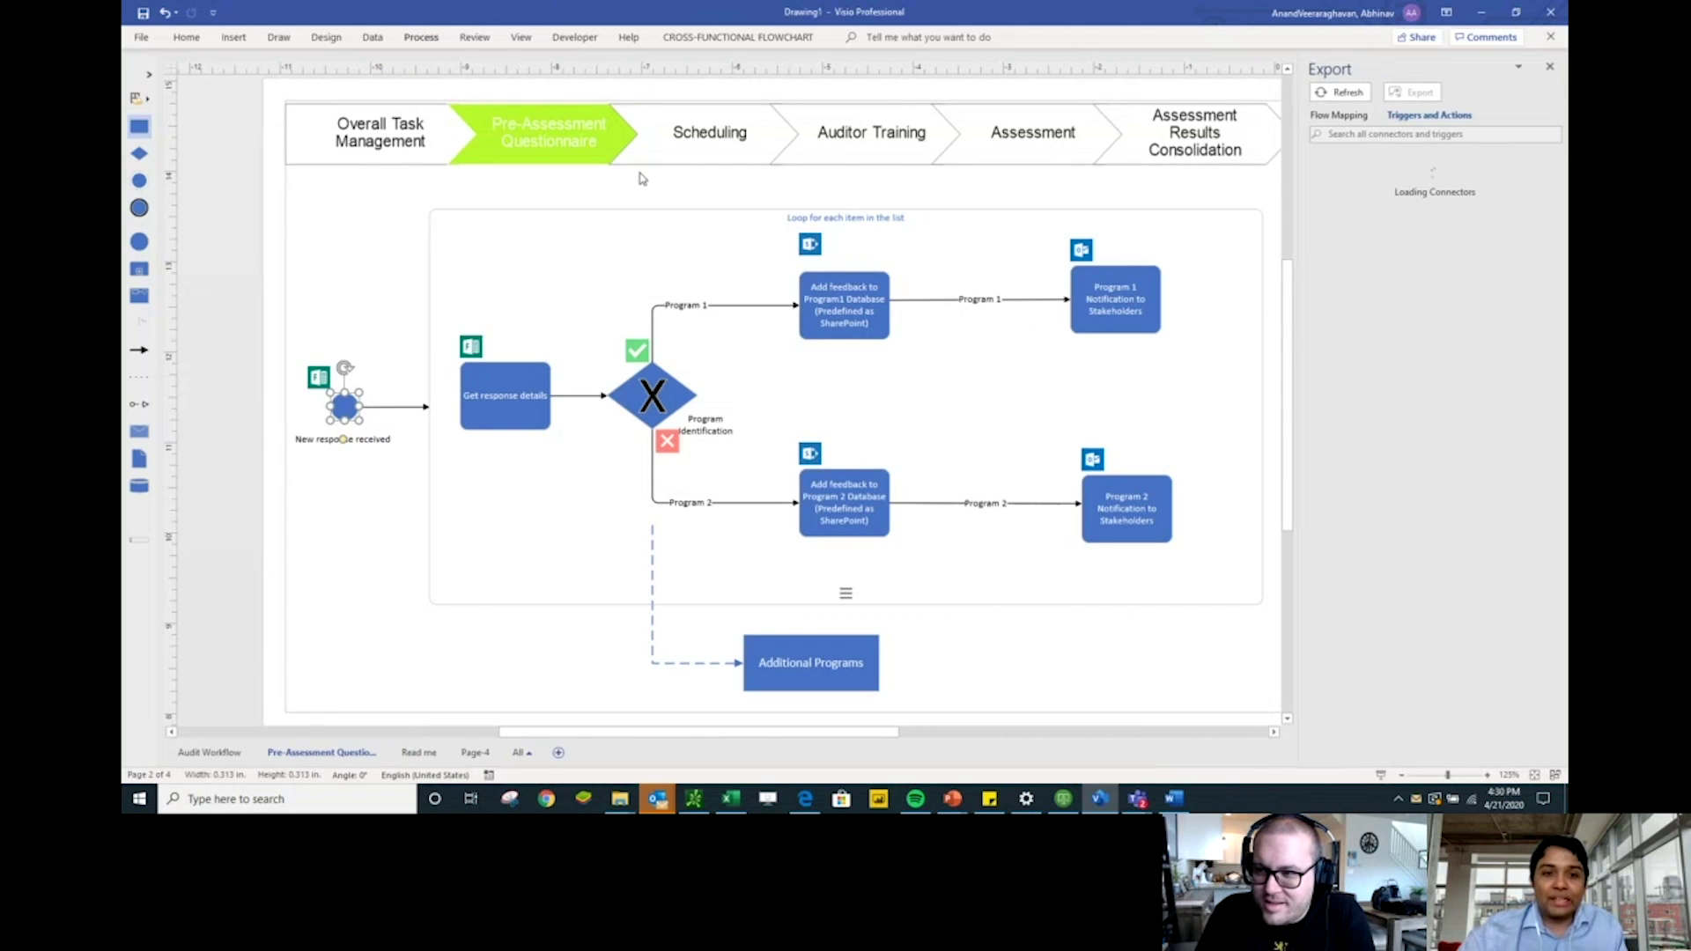
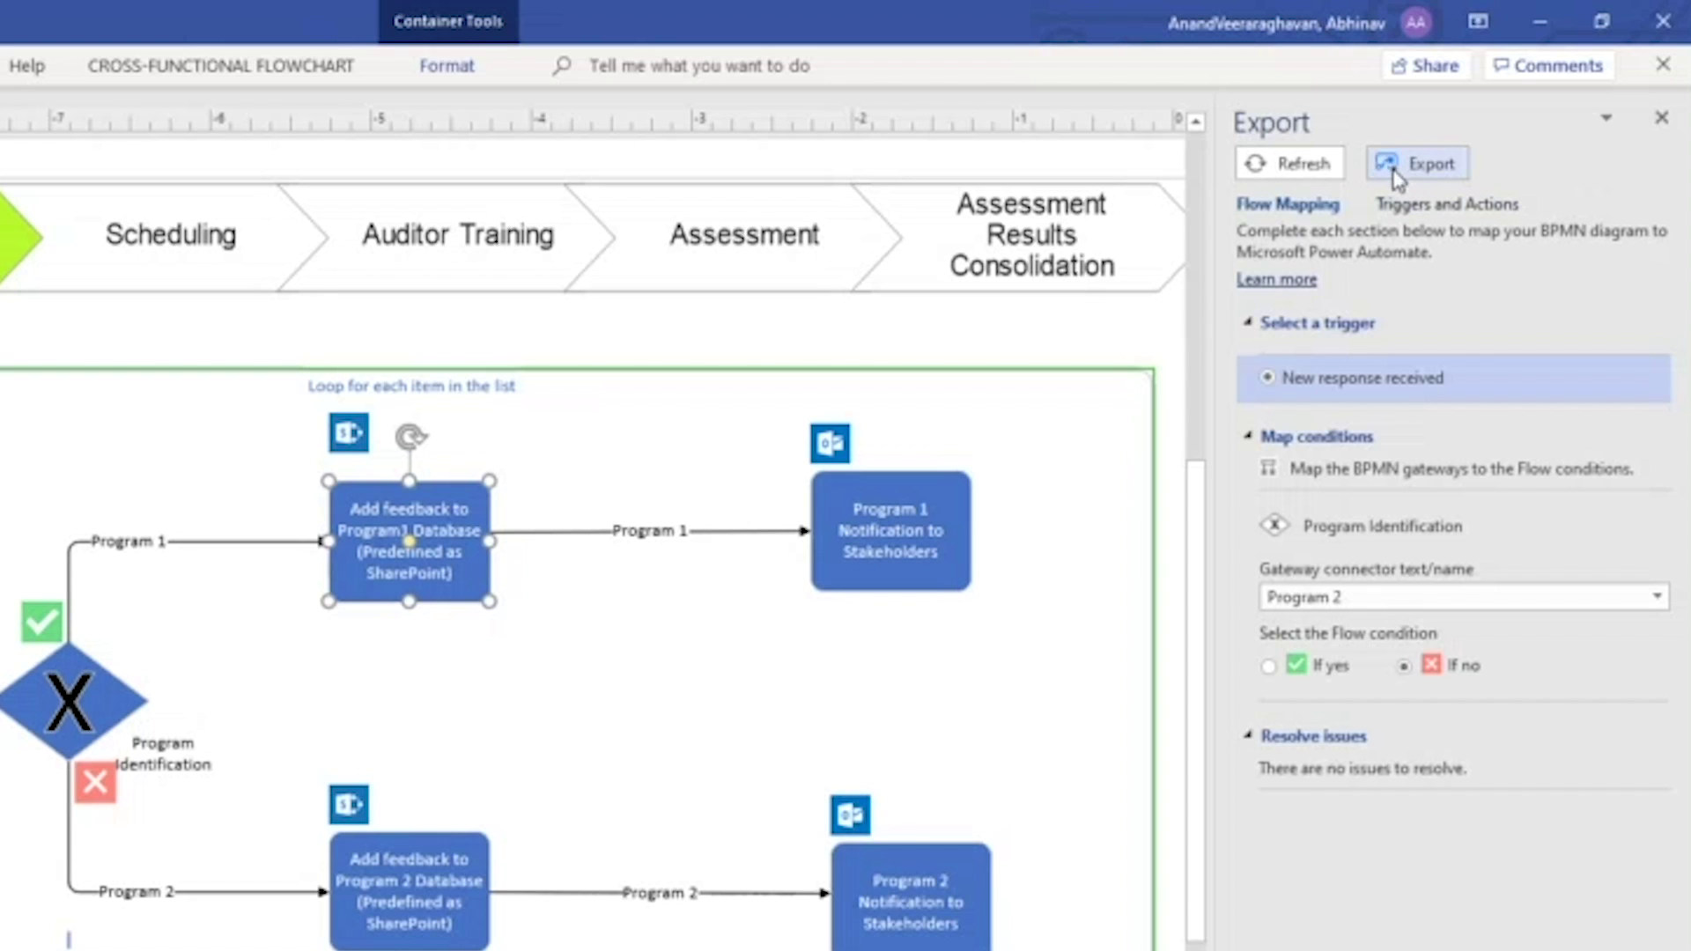
left_click(1402, 206)
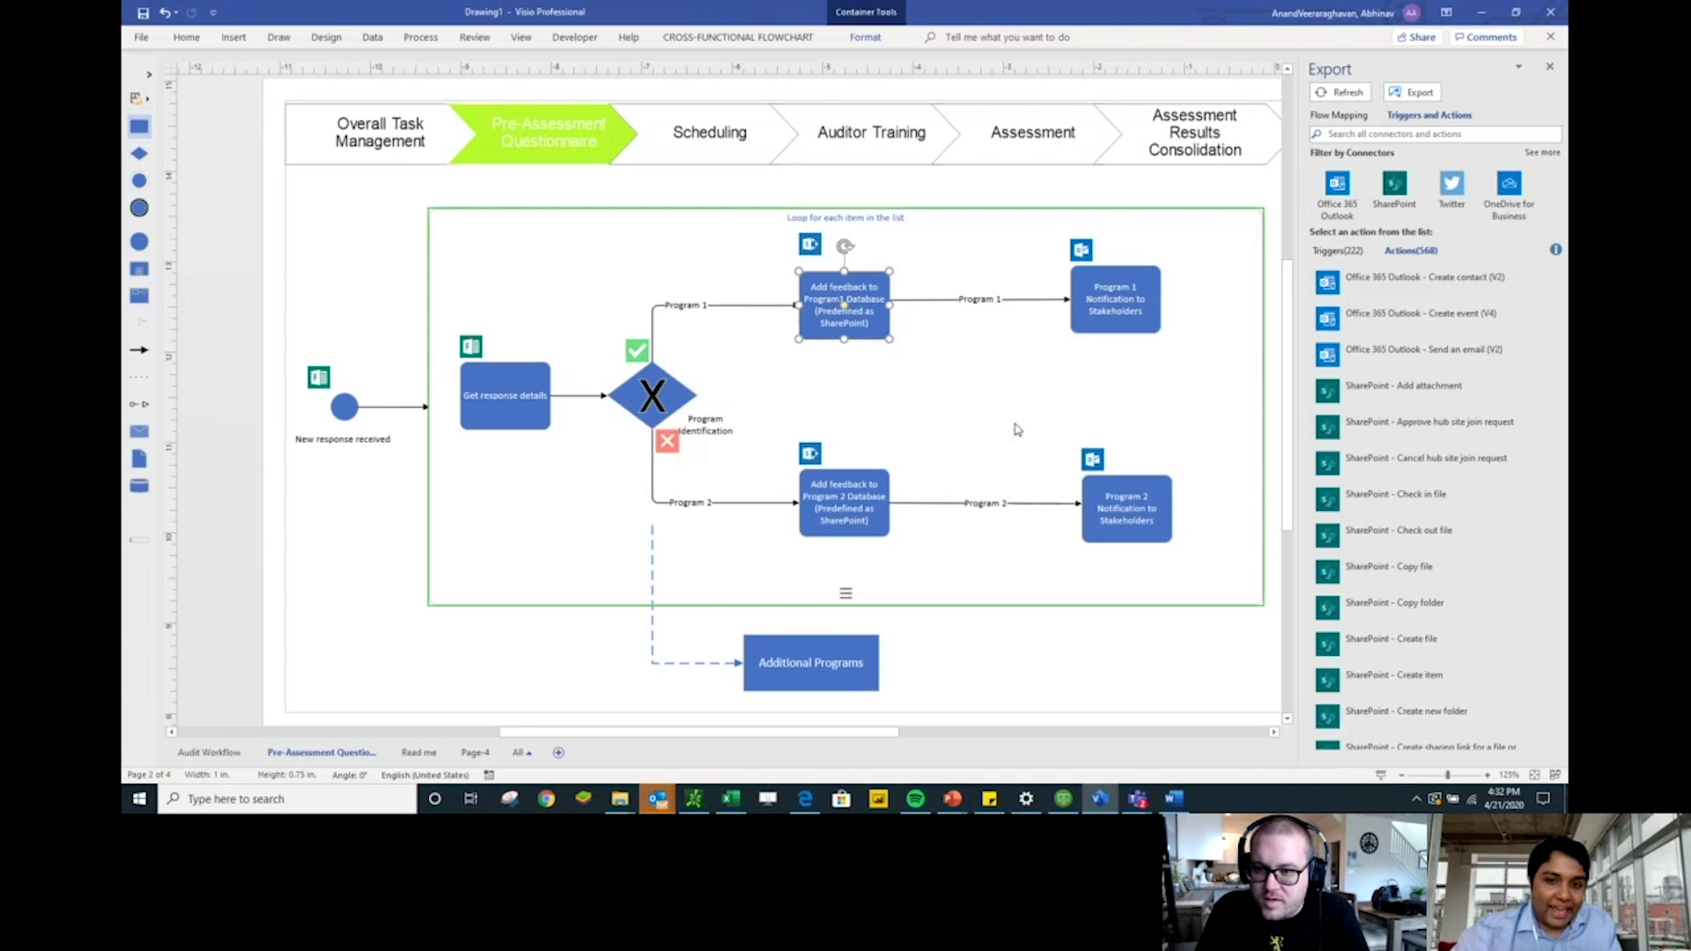
Switch to the blank Page-4 and place a BPMN Start Event on it
left_click(469, 753)
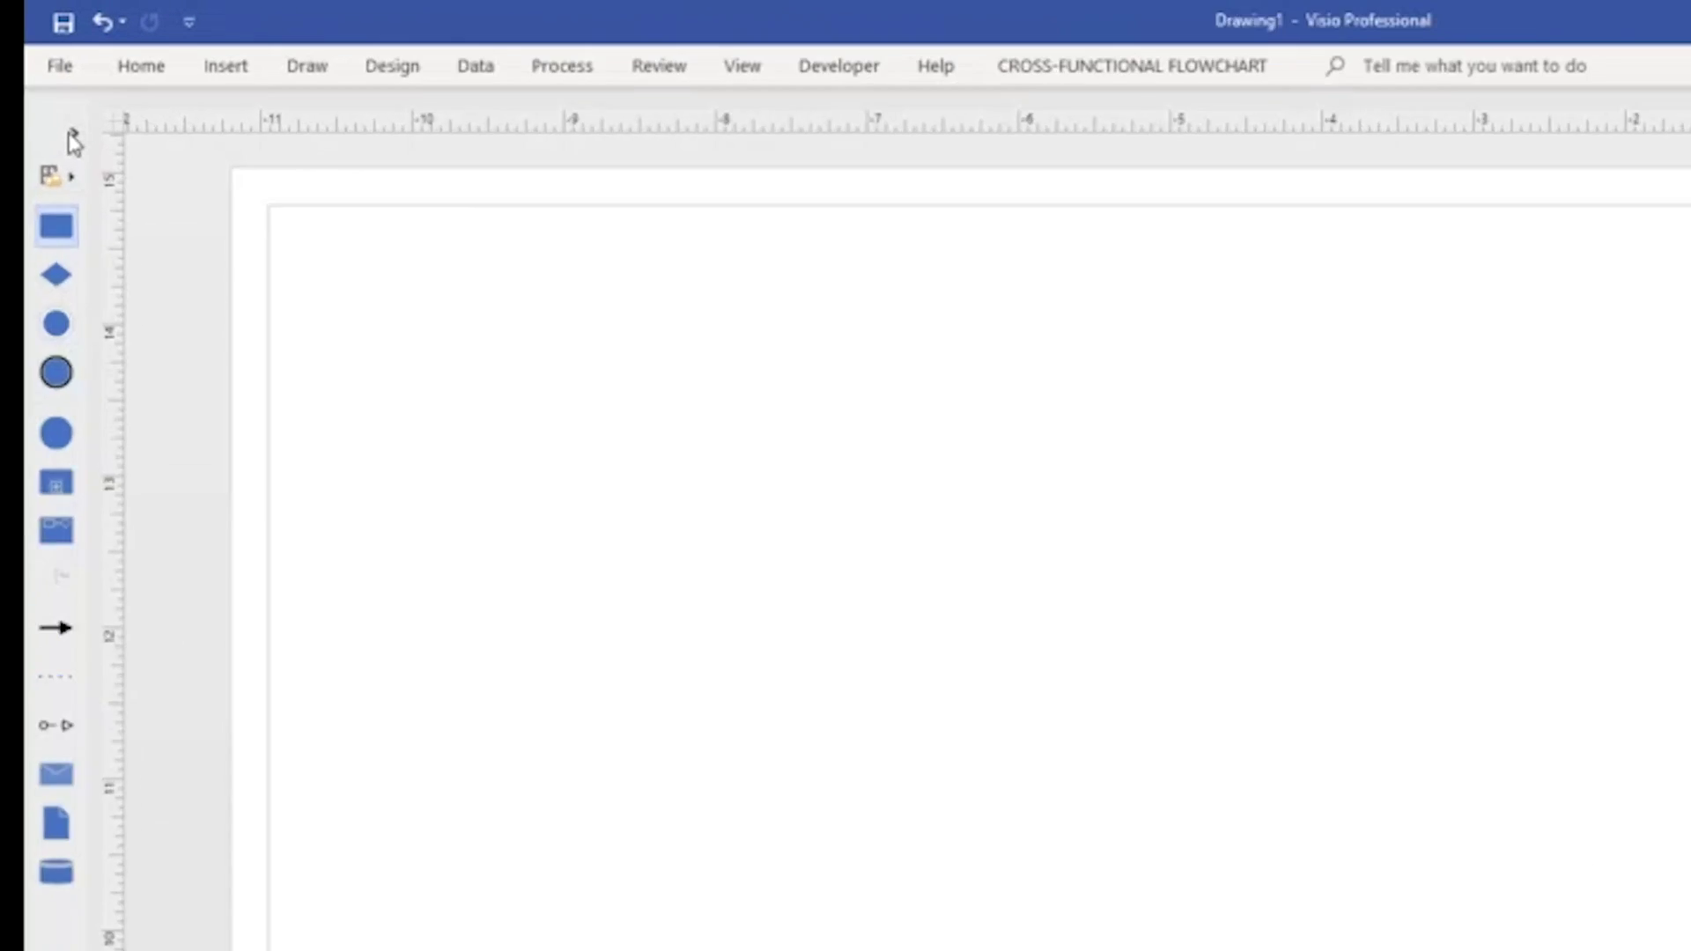
left_click(72, 137)
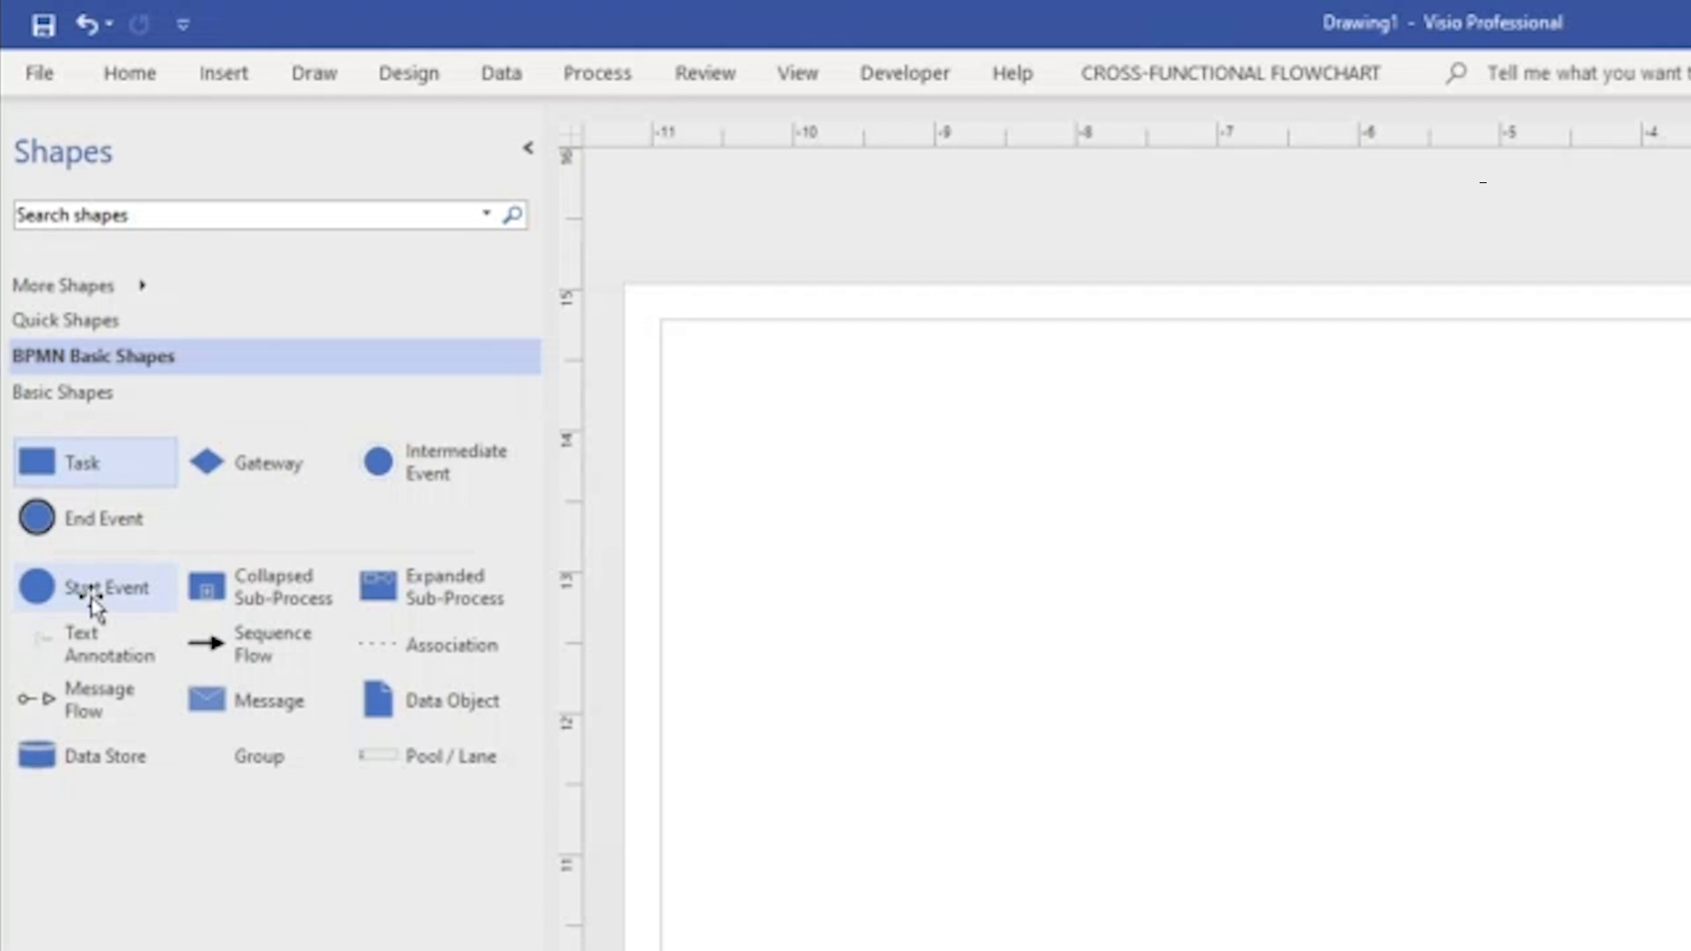
left_click_drag(94, 605, 932, 790)
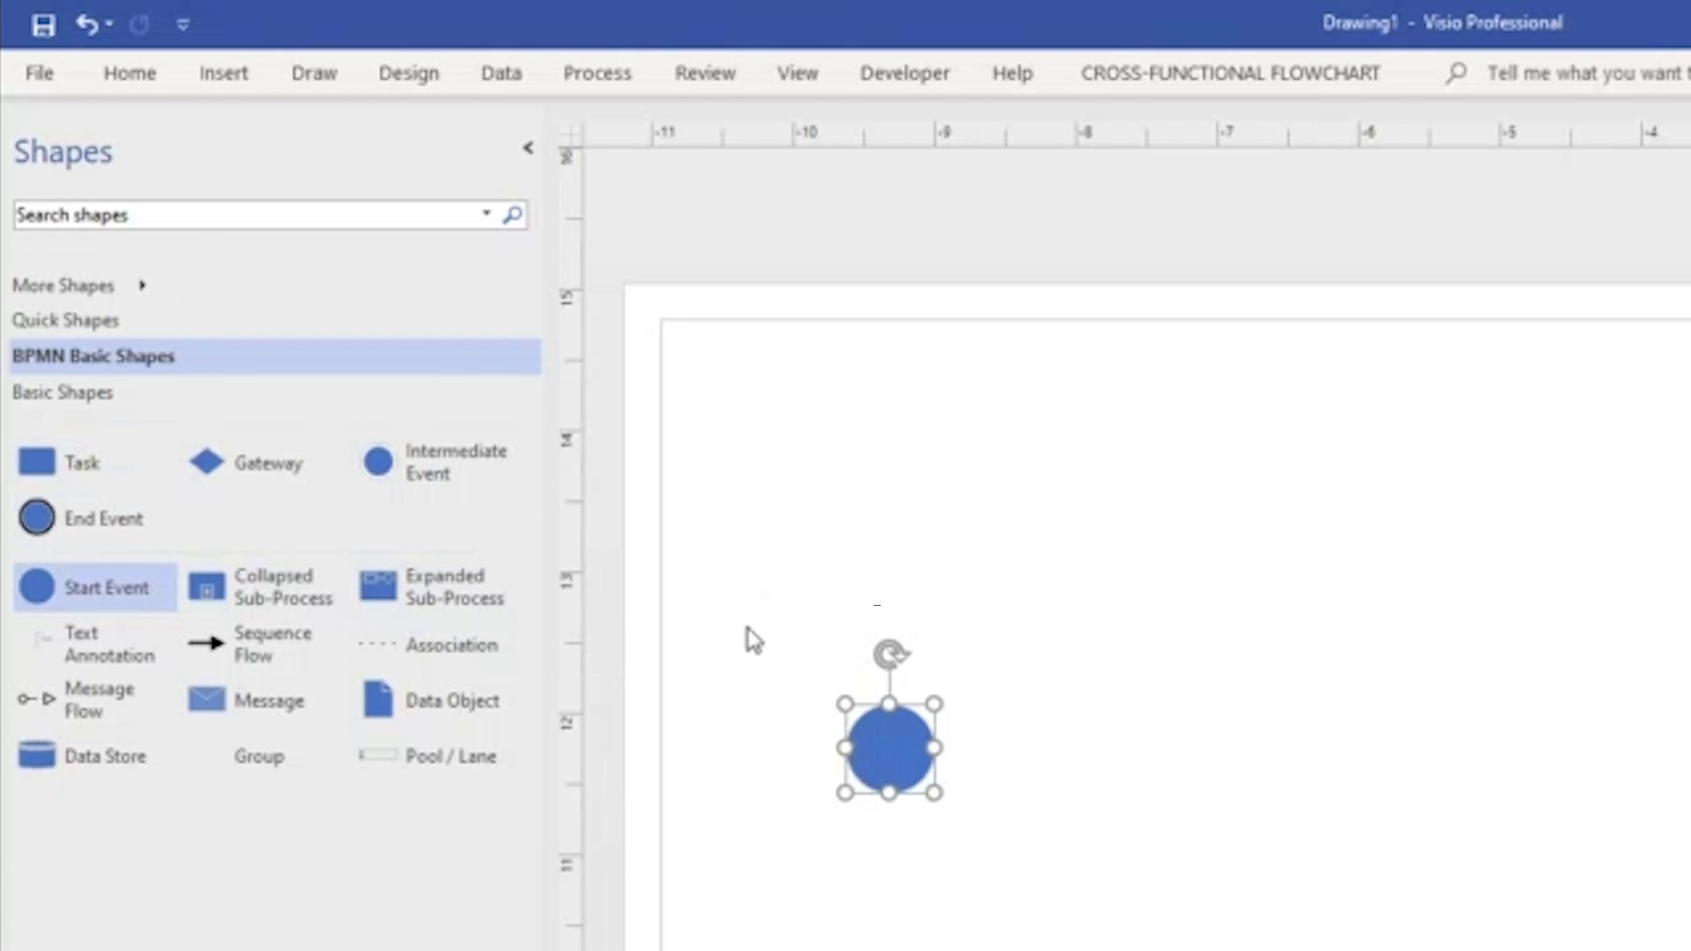
Add a Gateway level with the start event and two Tasks to its right, one higher and one lower
left_click_drag(227, 464, 1246, 753)
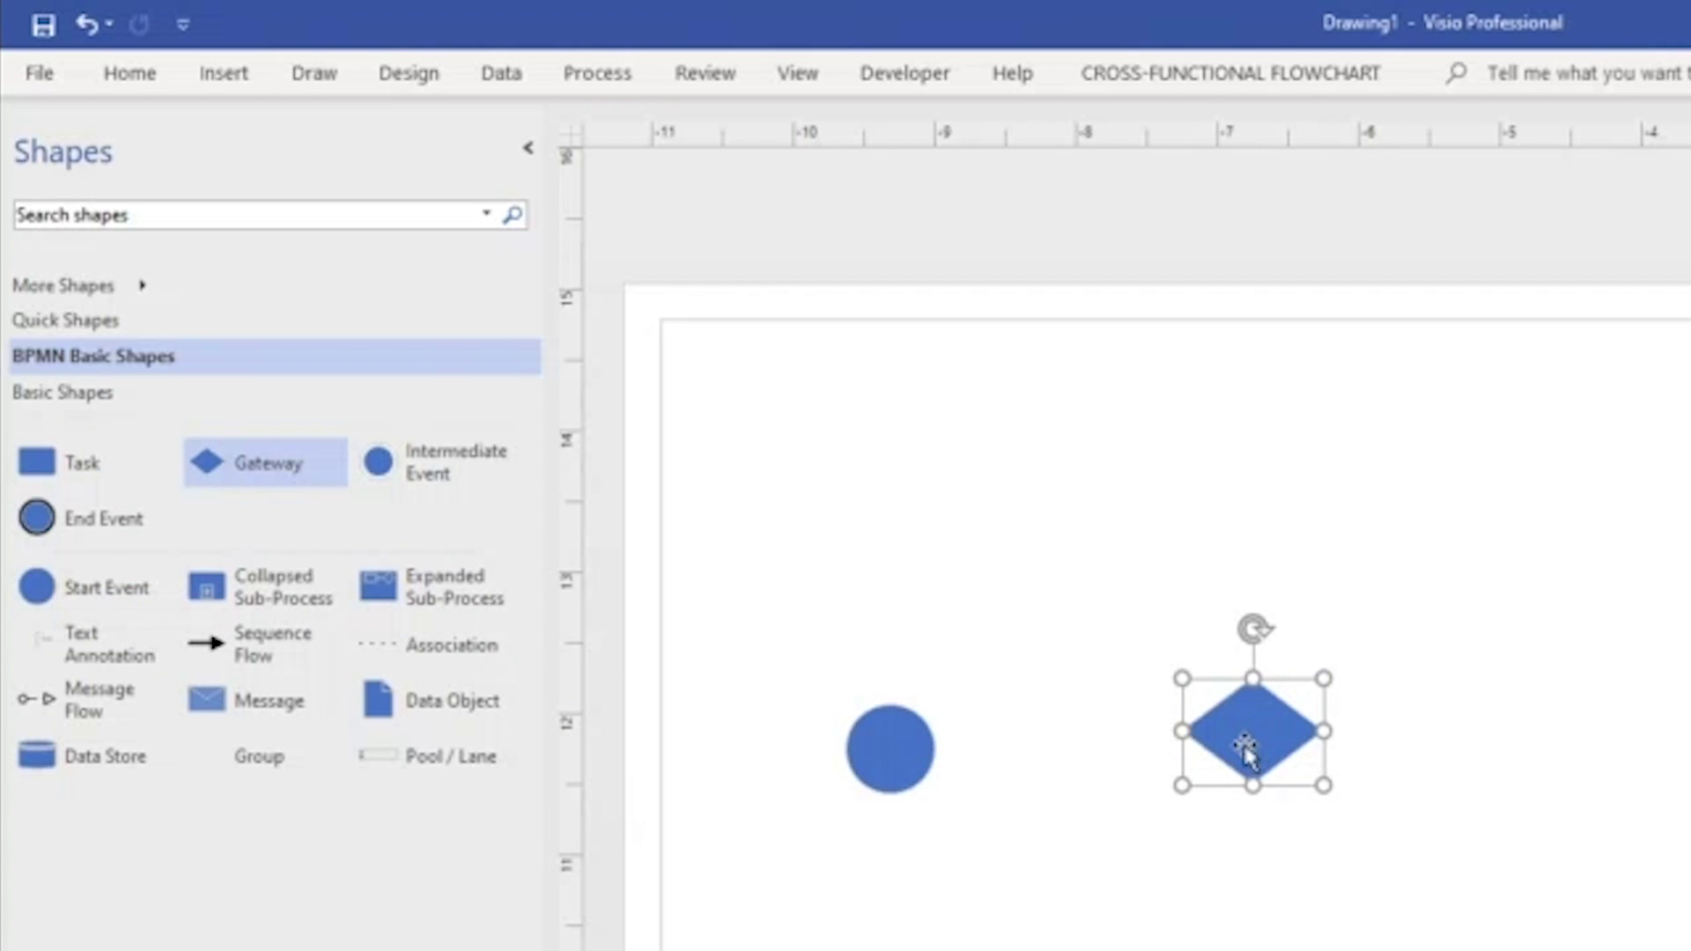
left_click_drag(1236, 759, 1218, 776)
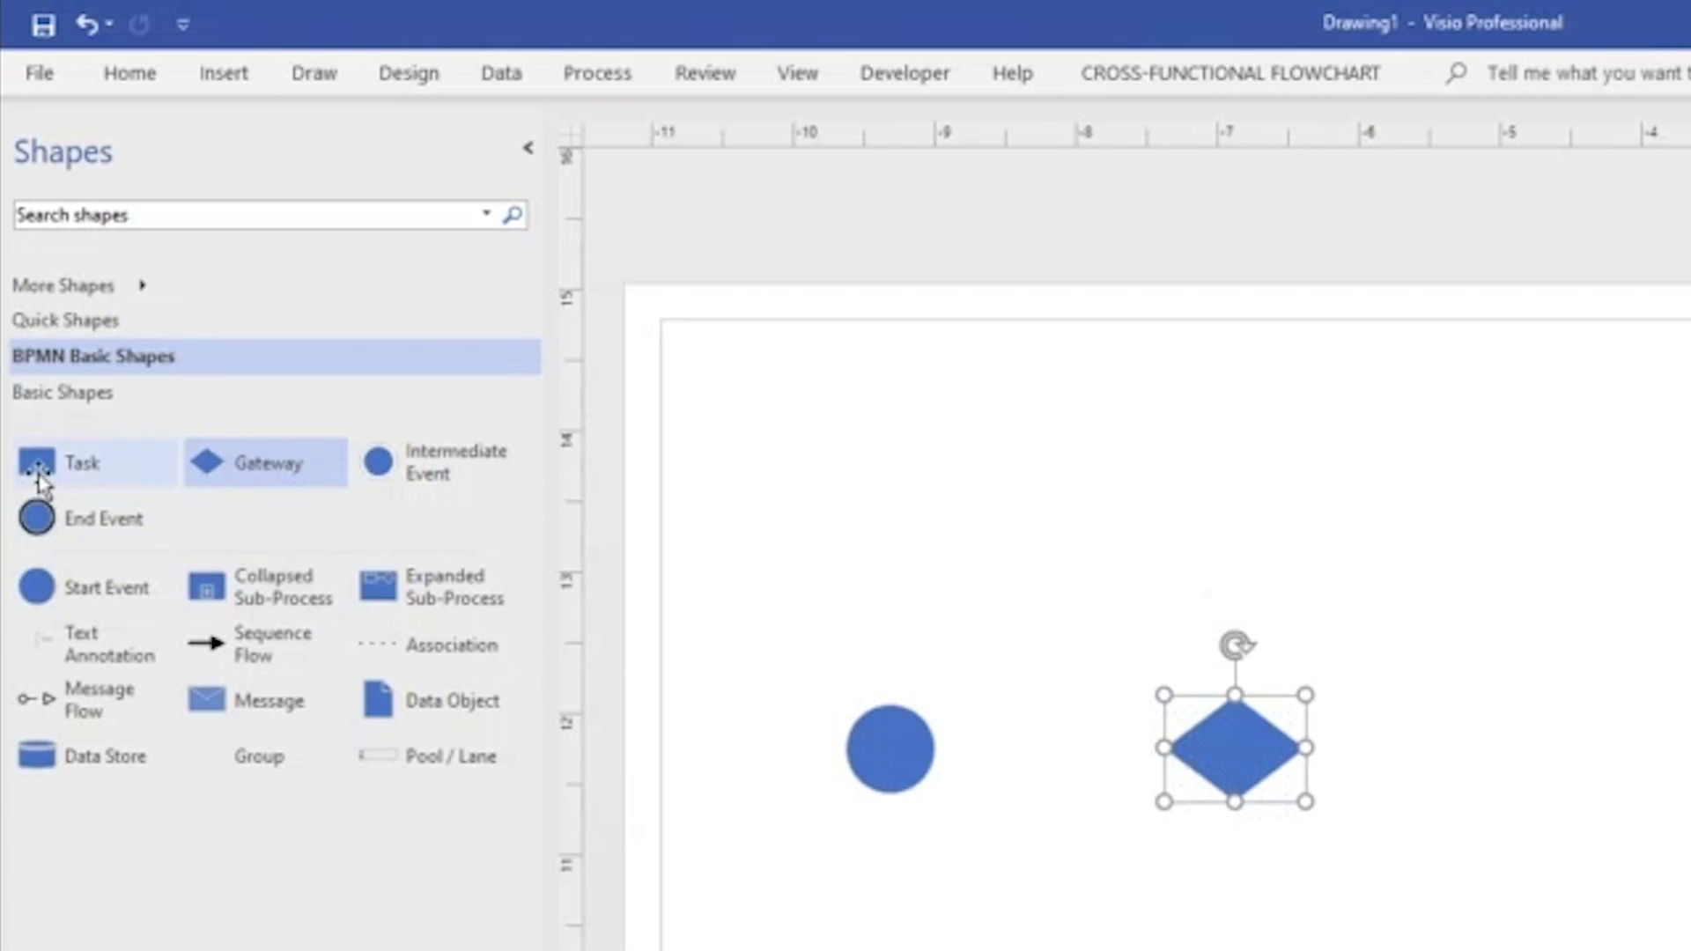
left_click_drag(38, 480, 1599, 556)
left_click_drag(38, 453, 1590, 907)
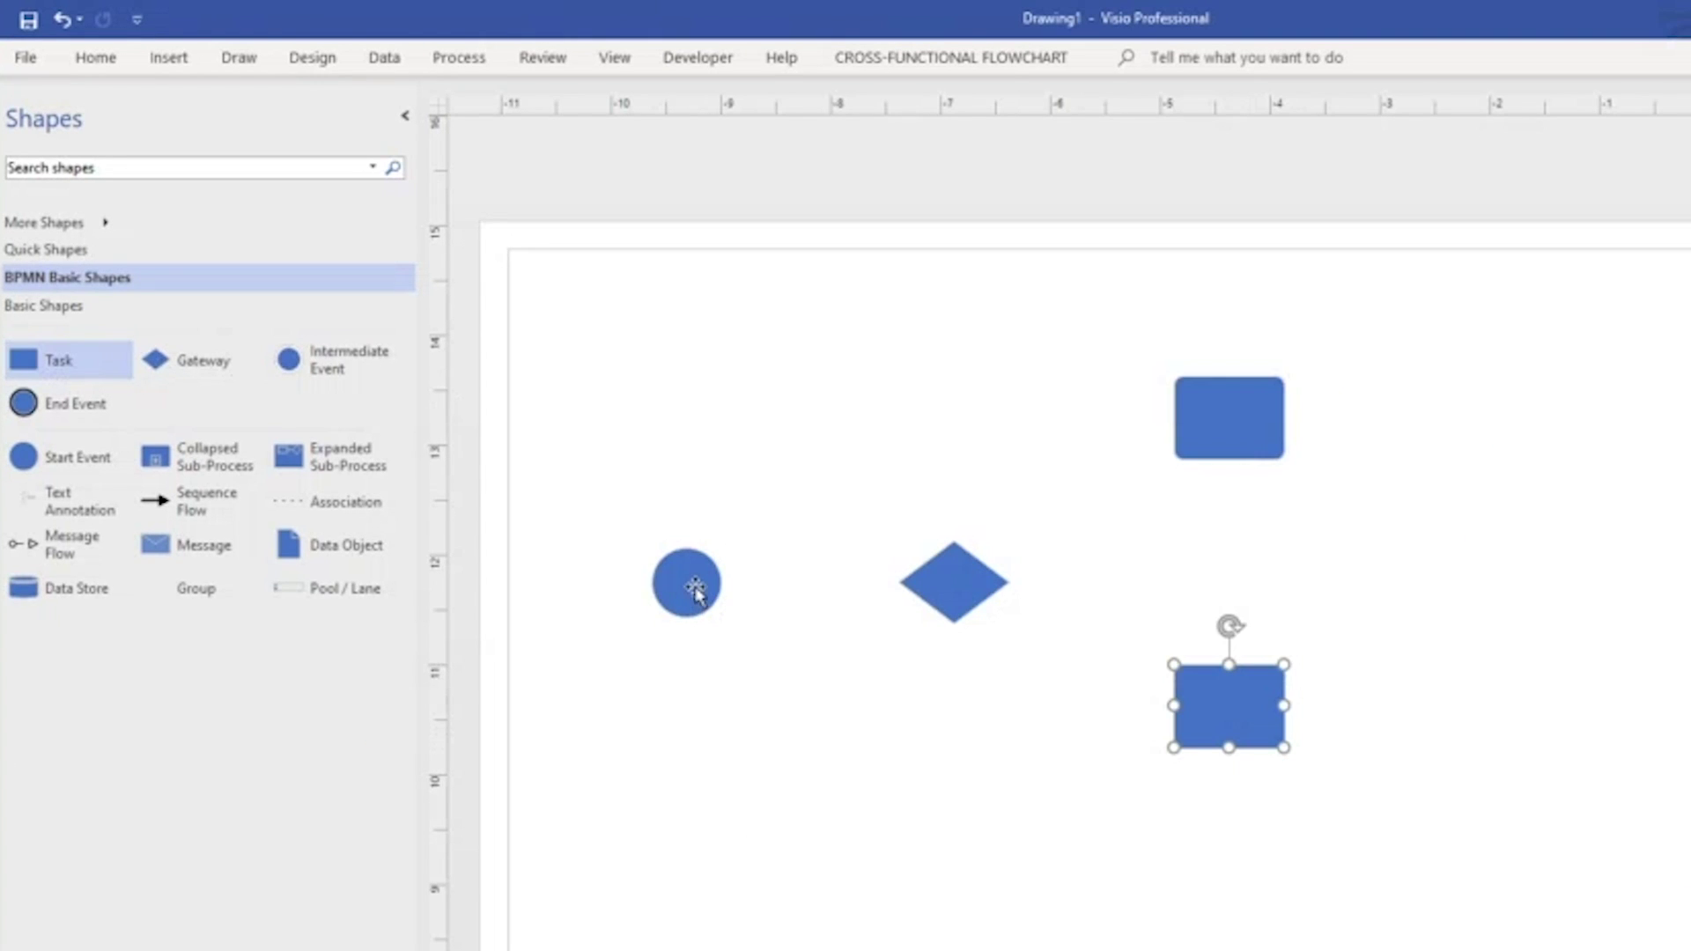
Draw a connector from the start event to the gateway and glue it to both shapes
left_click(695, 590)
left_click(925, 586)
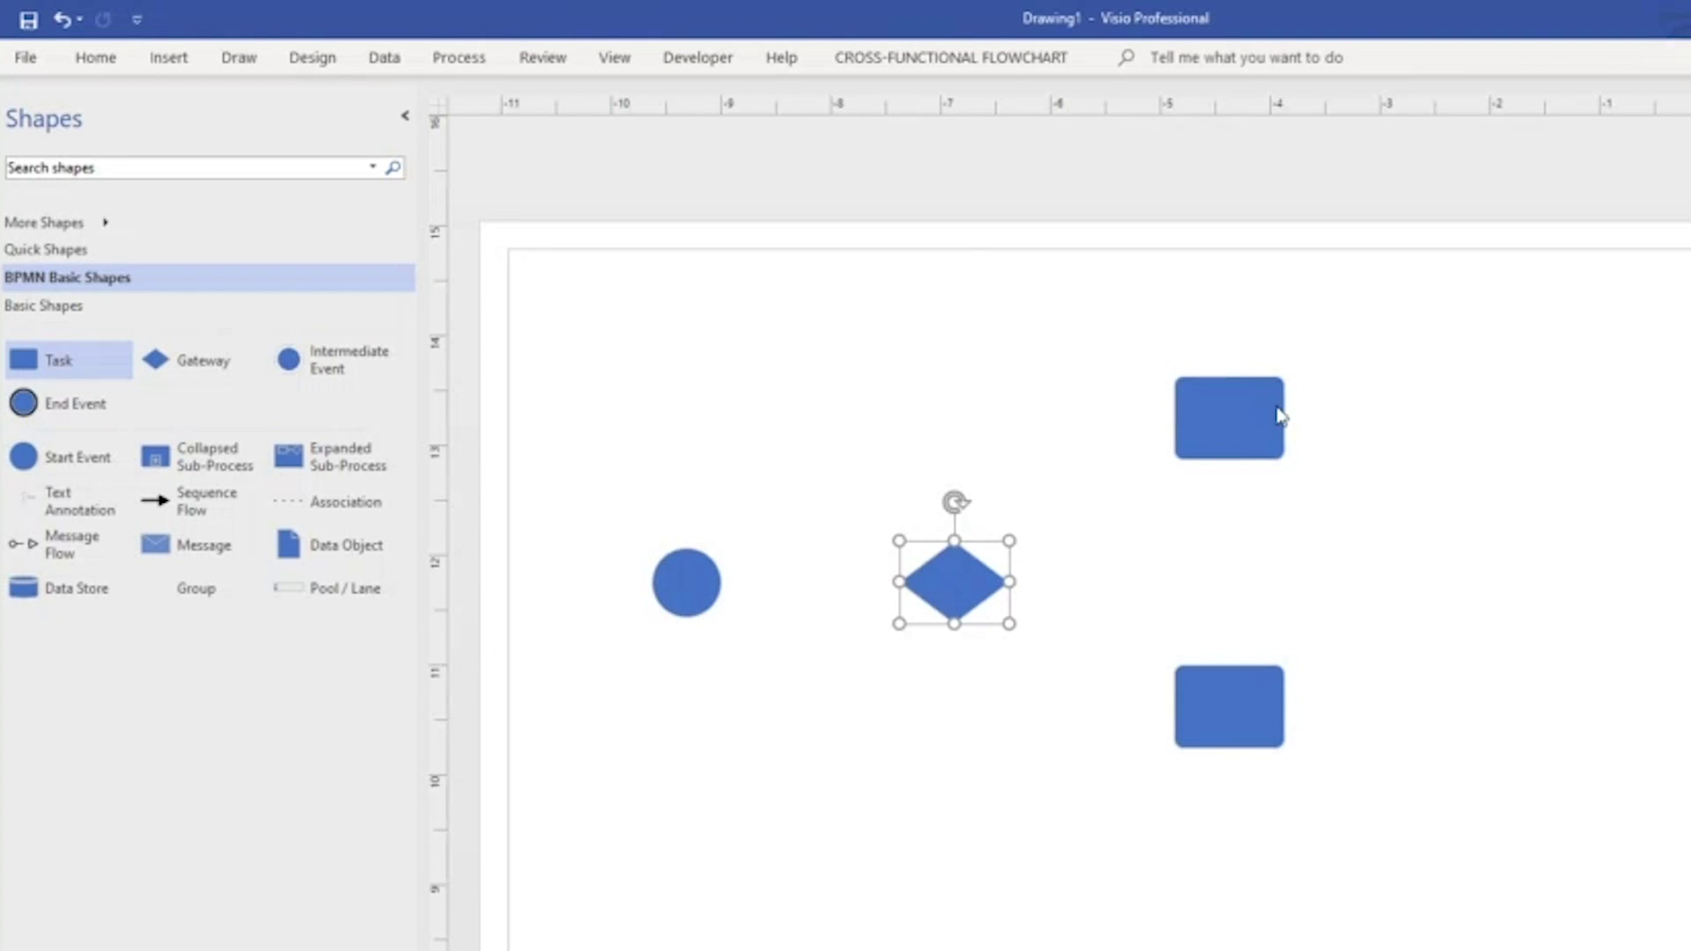
left_click(187, 67)
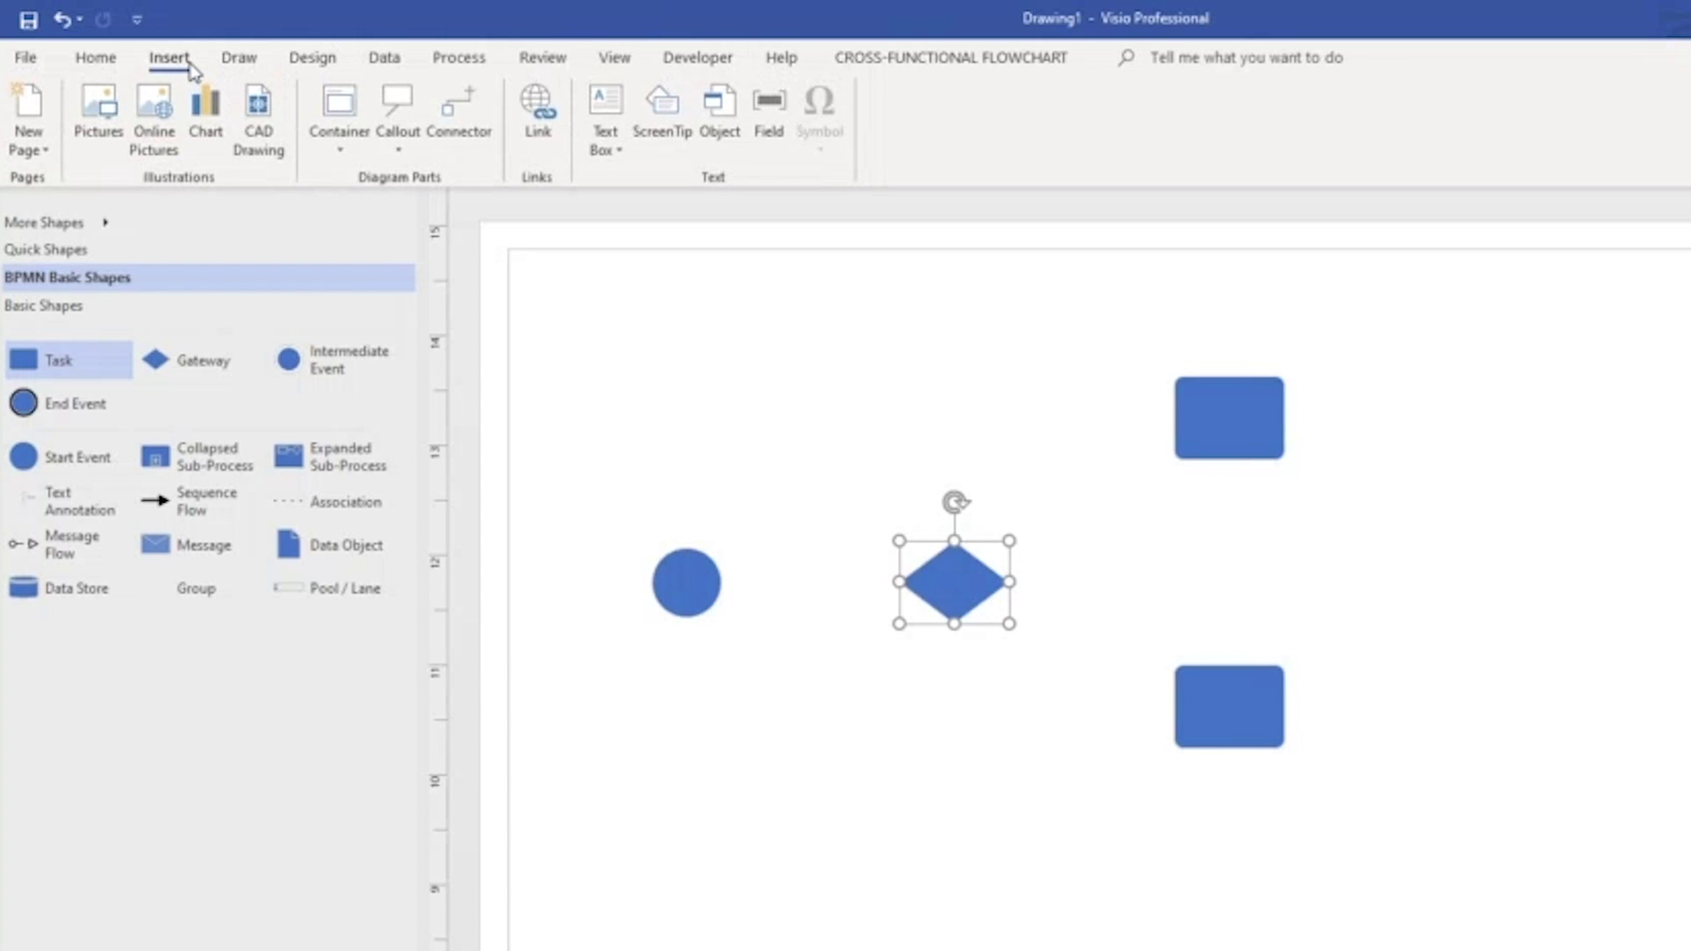
left_click(458, 113)
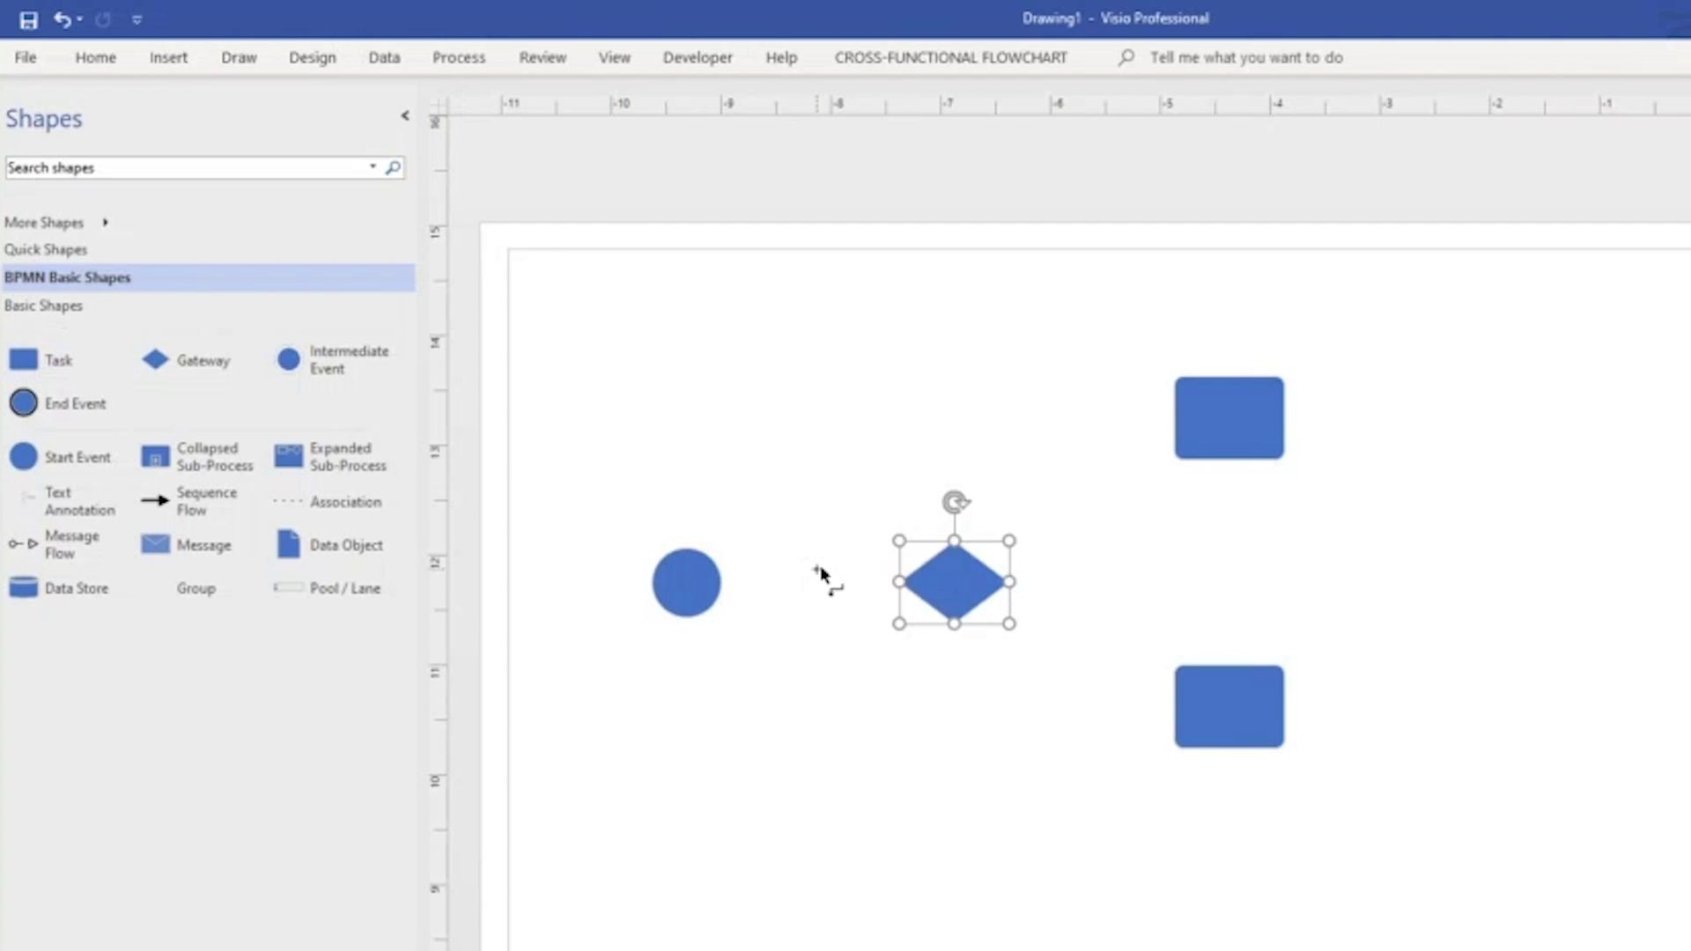
left_click_drag(740, 585, 899, 582)
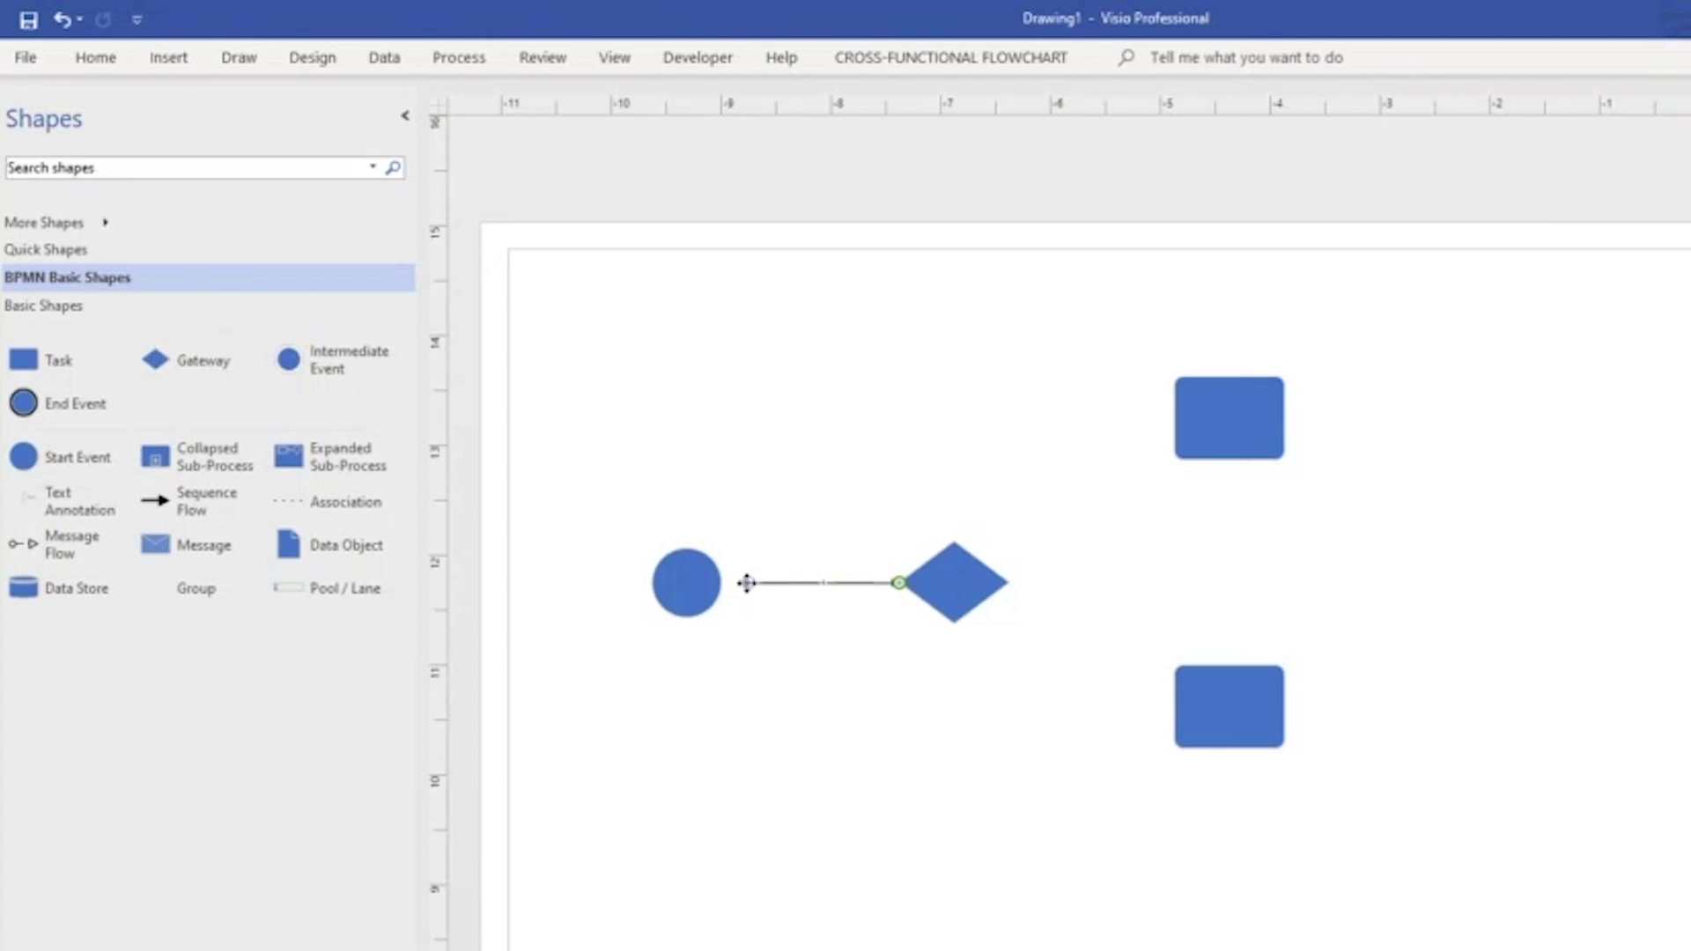
left_click_drag(720, 585, 720, 585)
key("ctrl+a")
key("ctrl+d")
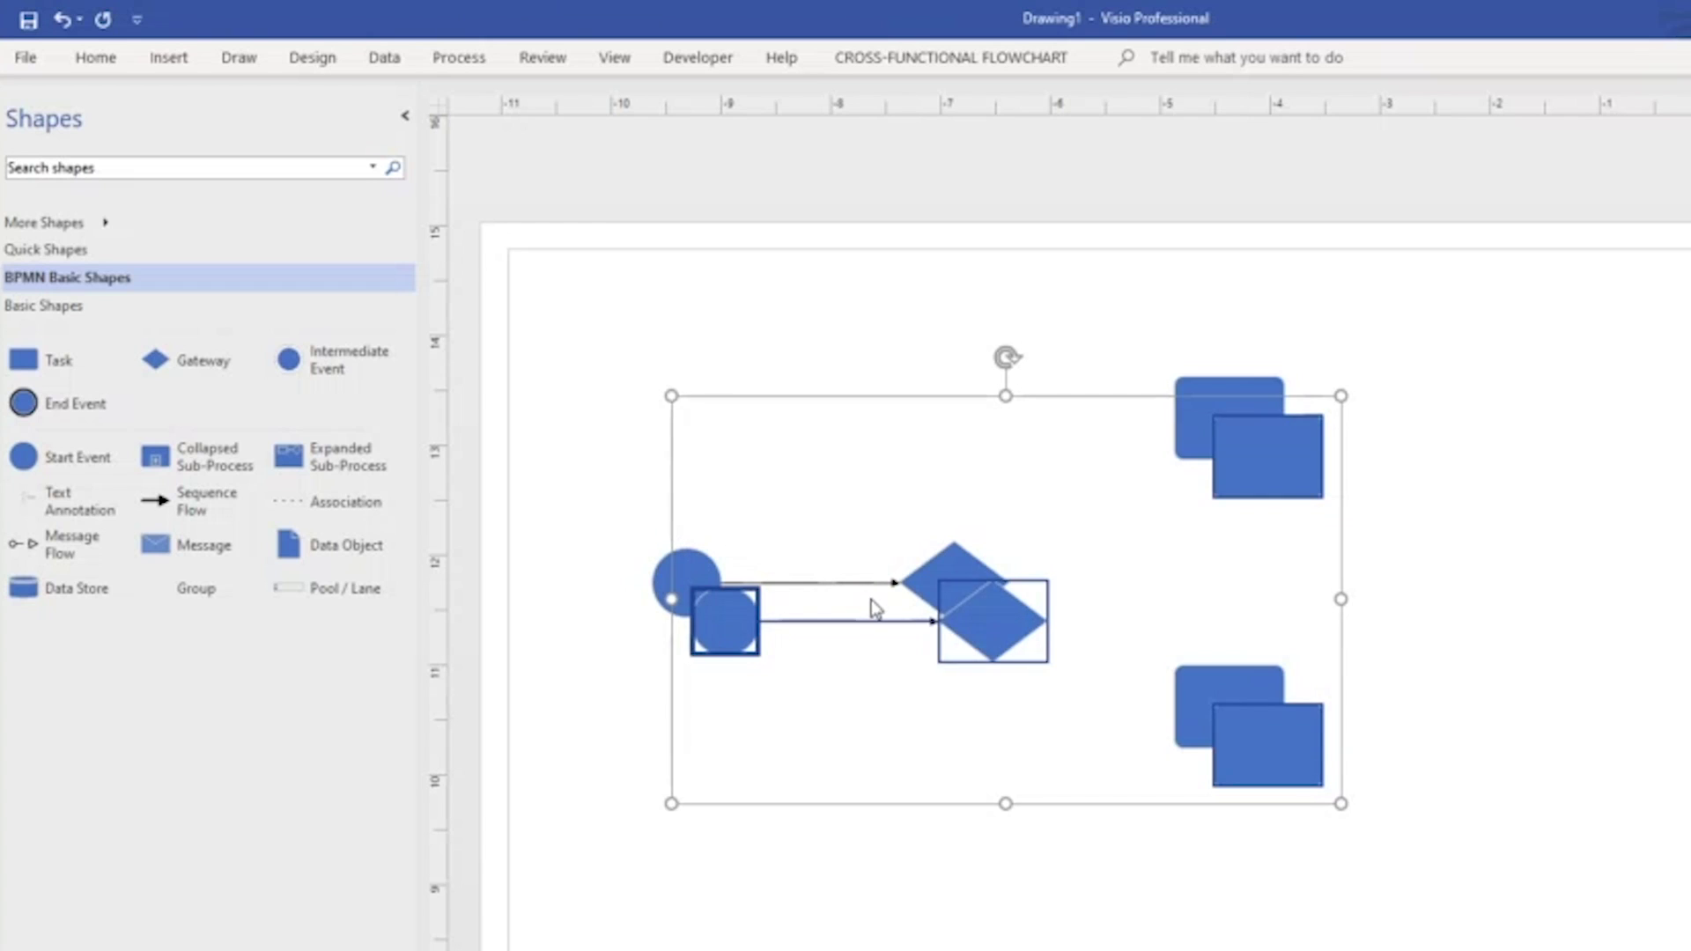
key("ctrl+z")
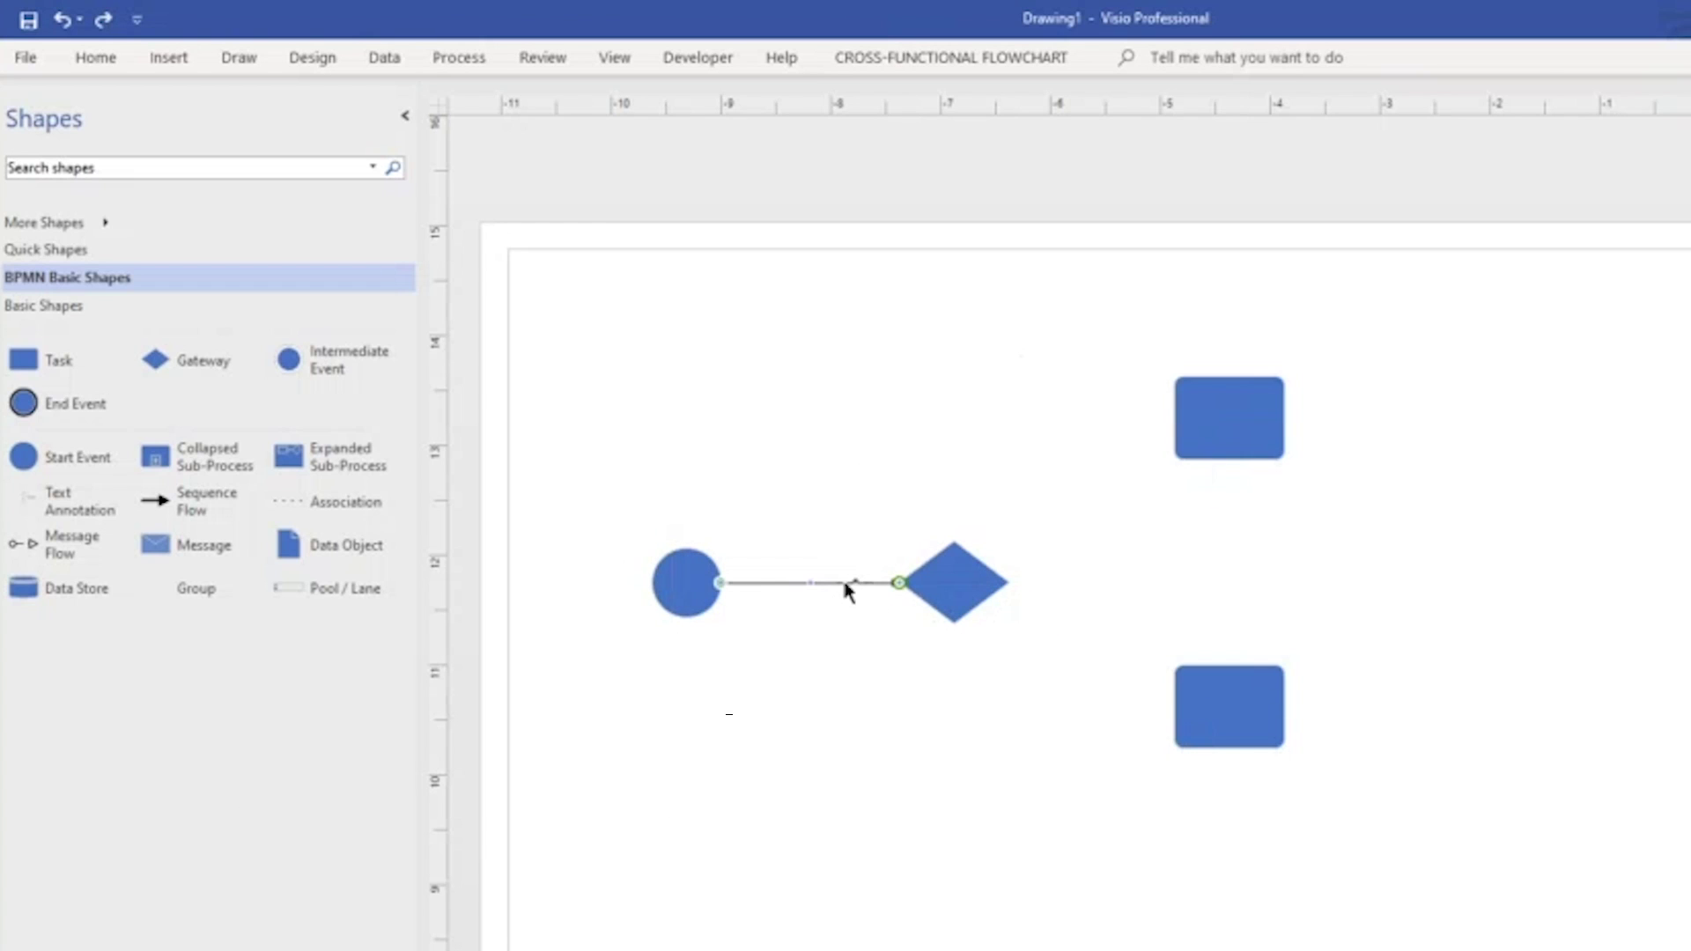
Duplicate the connector and attach the copy from the gateway's upper corner to the upper task
left_click(850, 583)
key("ctrl+d")
left_click_drag(866, 619, 1106, 419)
left_click_drag(992, 419, 955, 540)
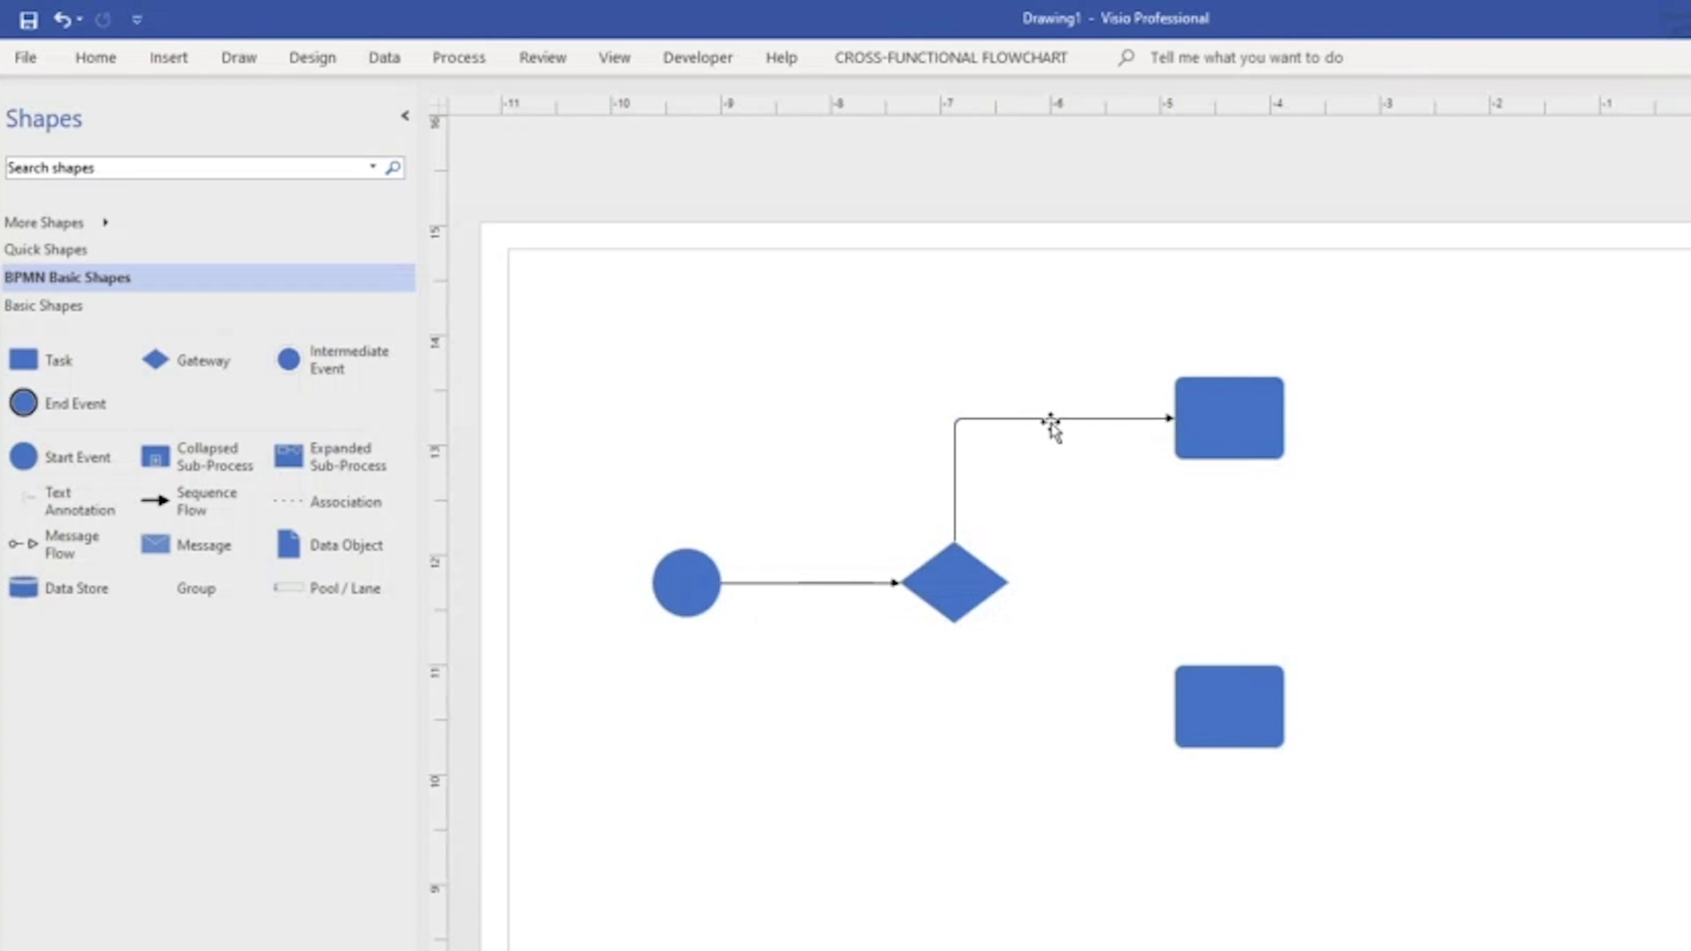
Duplicate the upper branch connector and attach the copy from the gateway's lower corner to the lower task
key("ctrl+a")
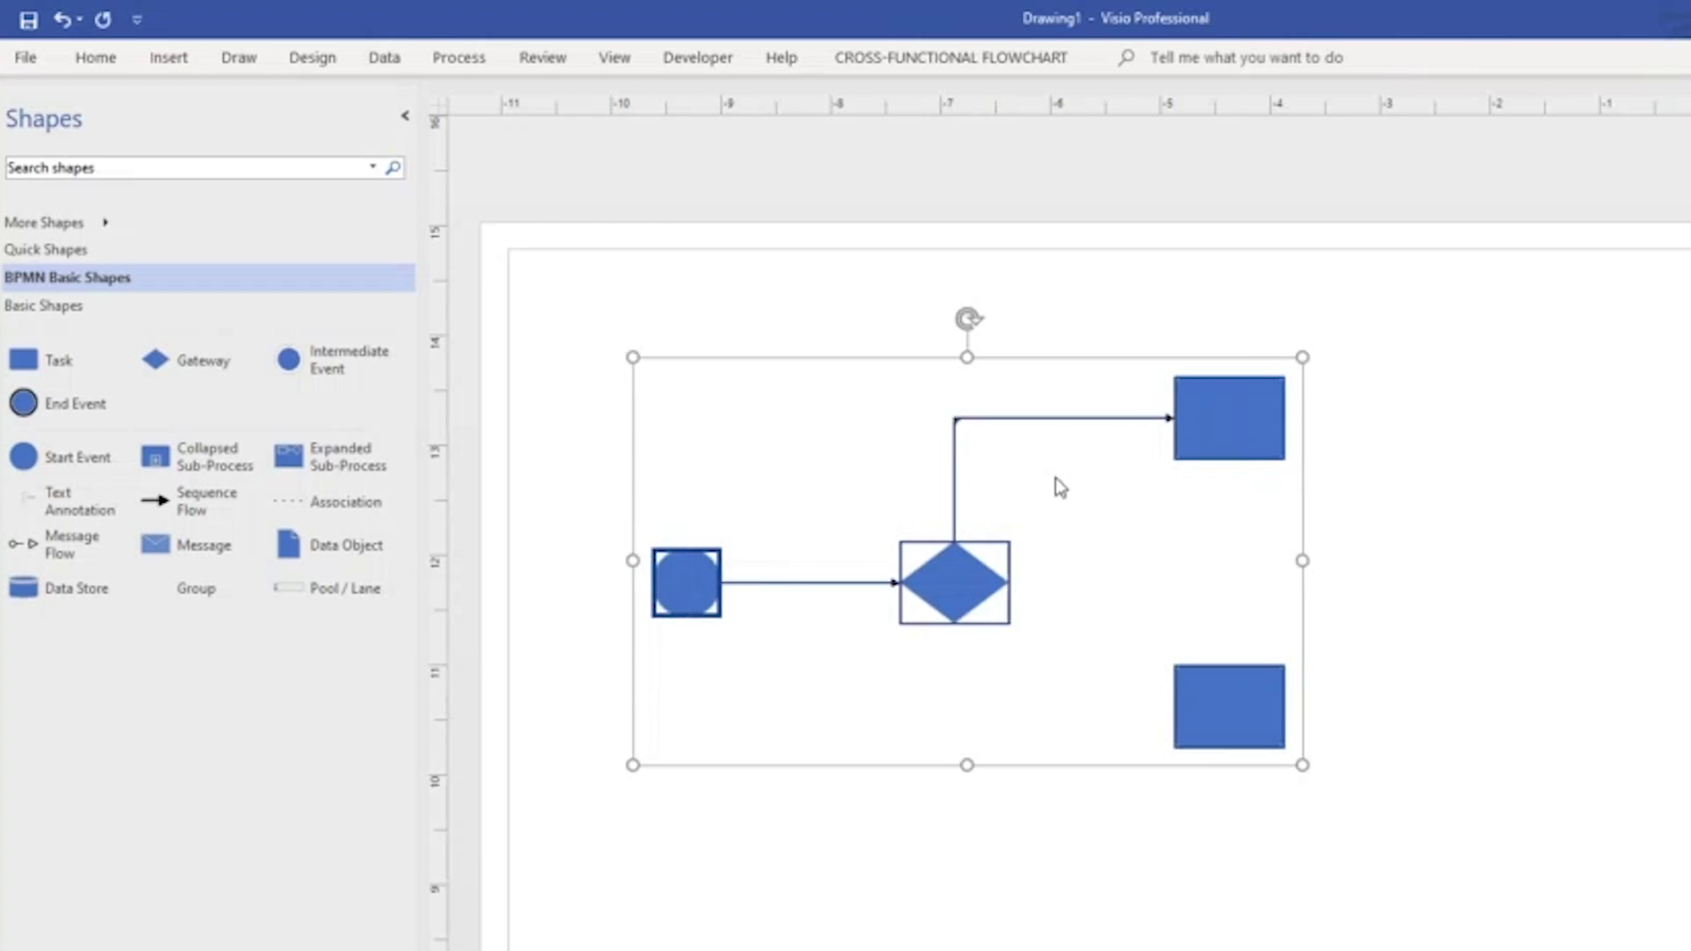
left_click(1011, 875)
left_click(996, 422)
key("ctrl+d")
left_click_drag(1053, 464, 1017, 704)
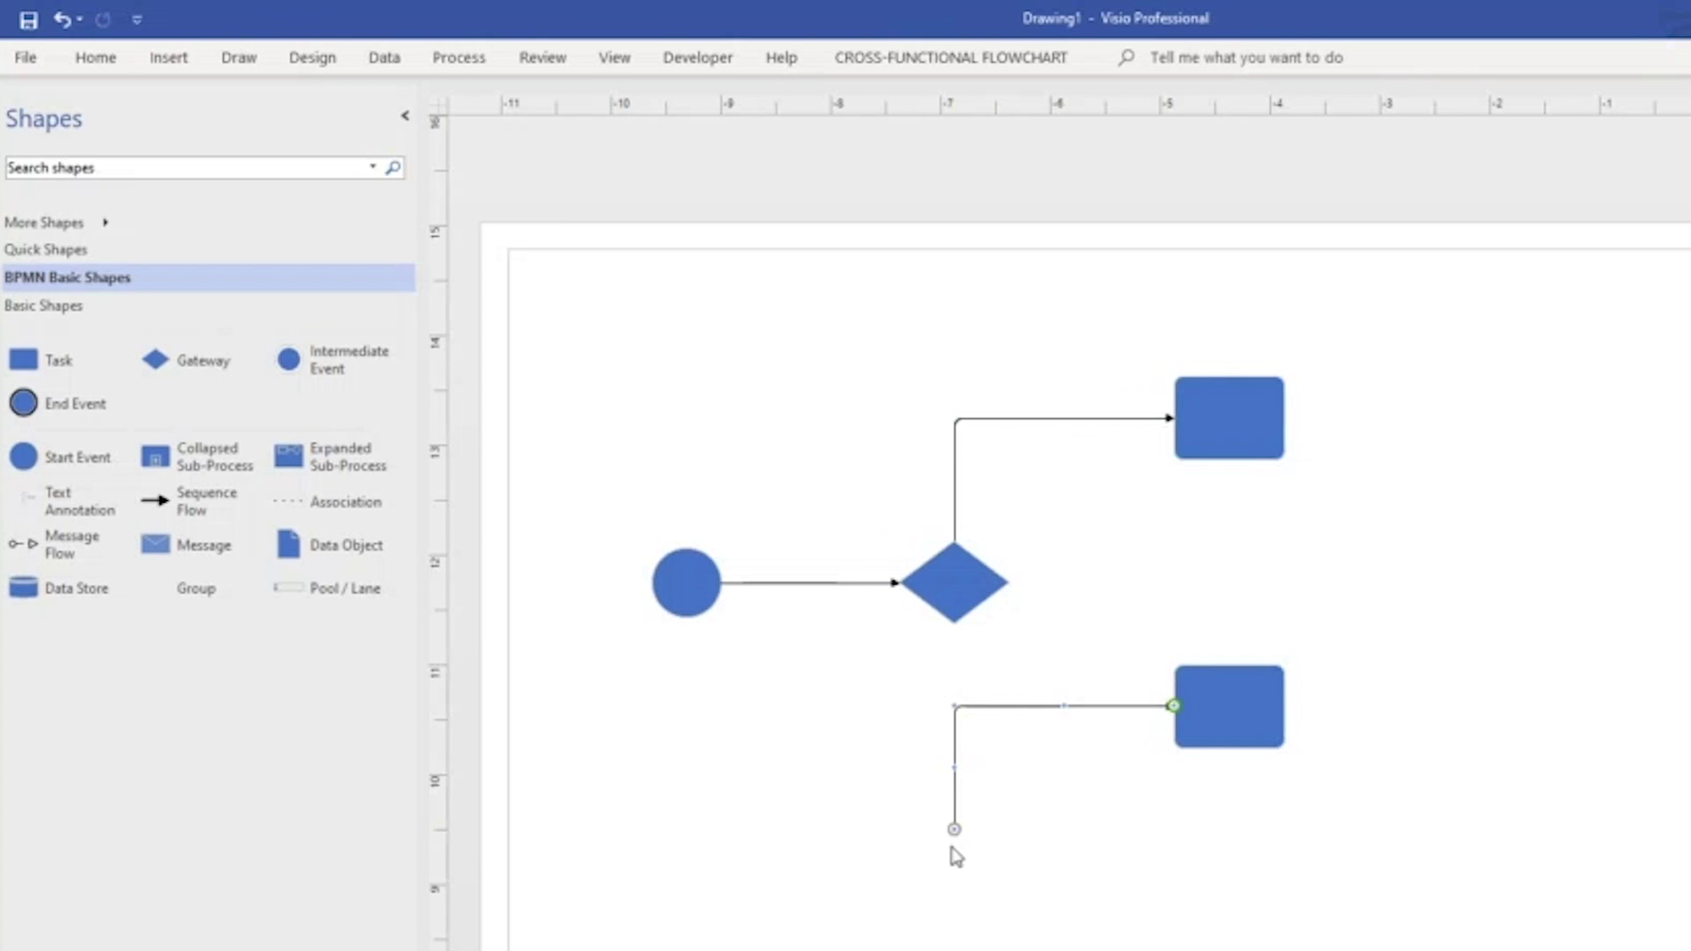
left_click_drag(953, 829, 953, 625)
Label the start event "Start"
left_click(694, 576)
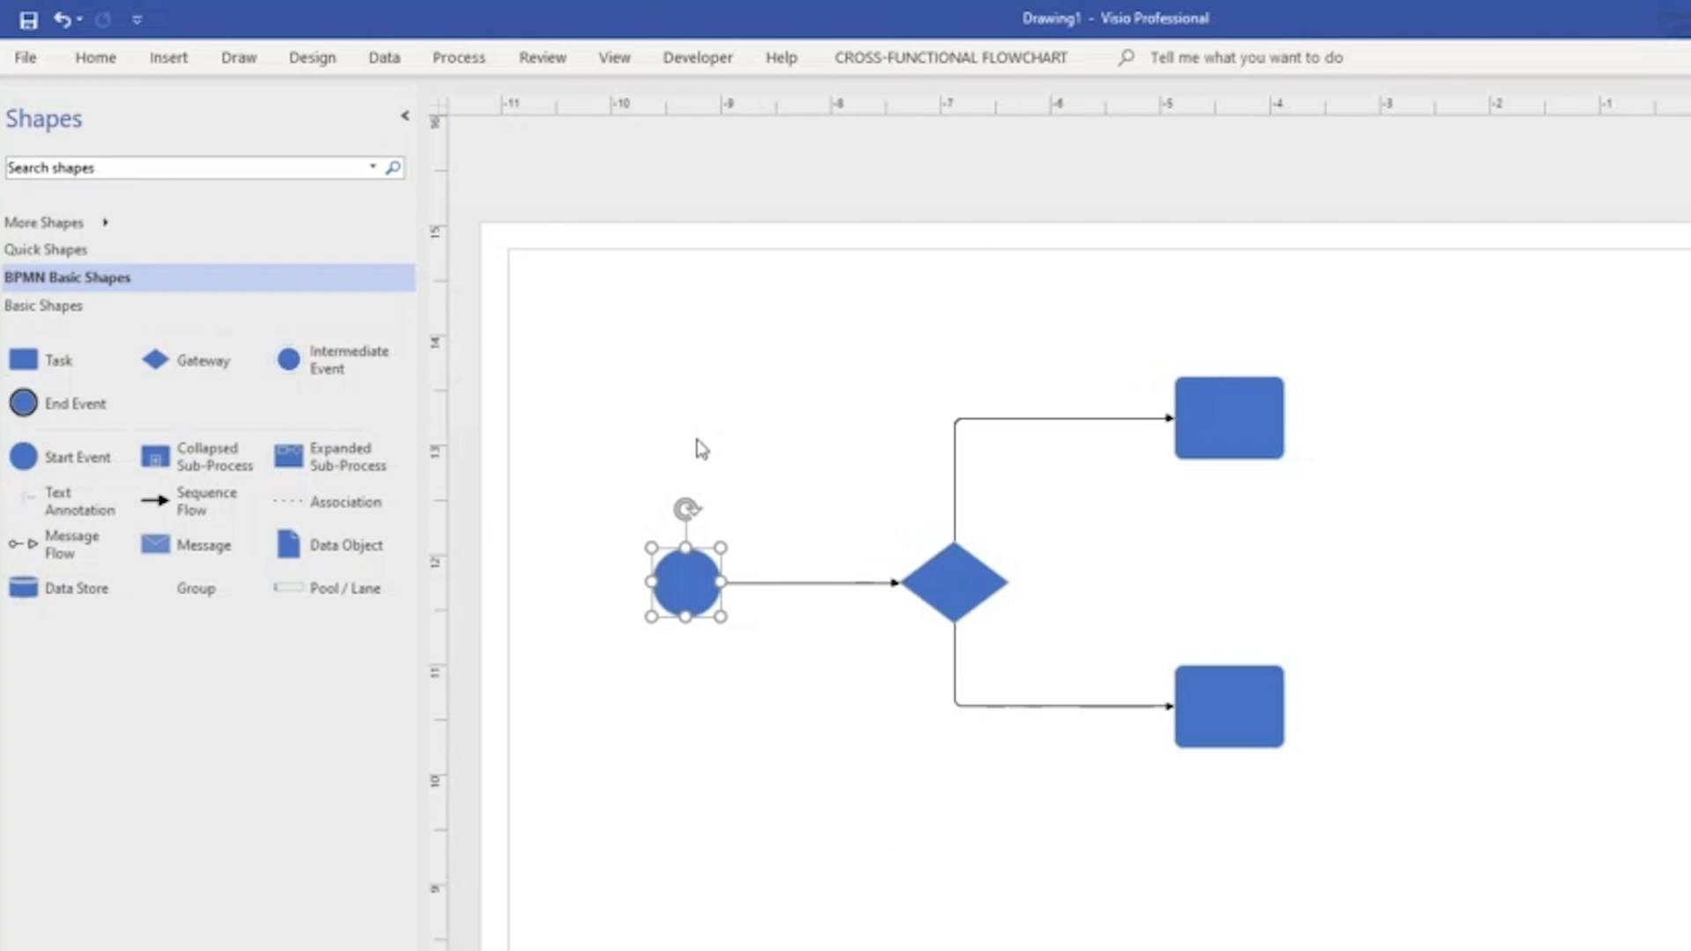
scroll(679, 587, "left", 5)
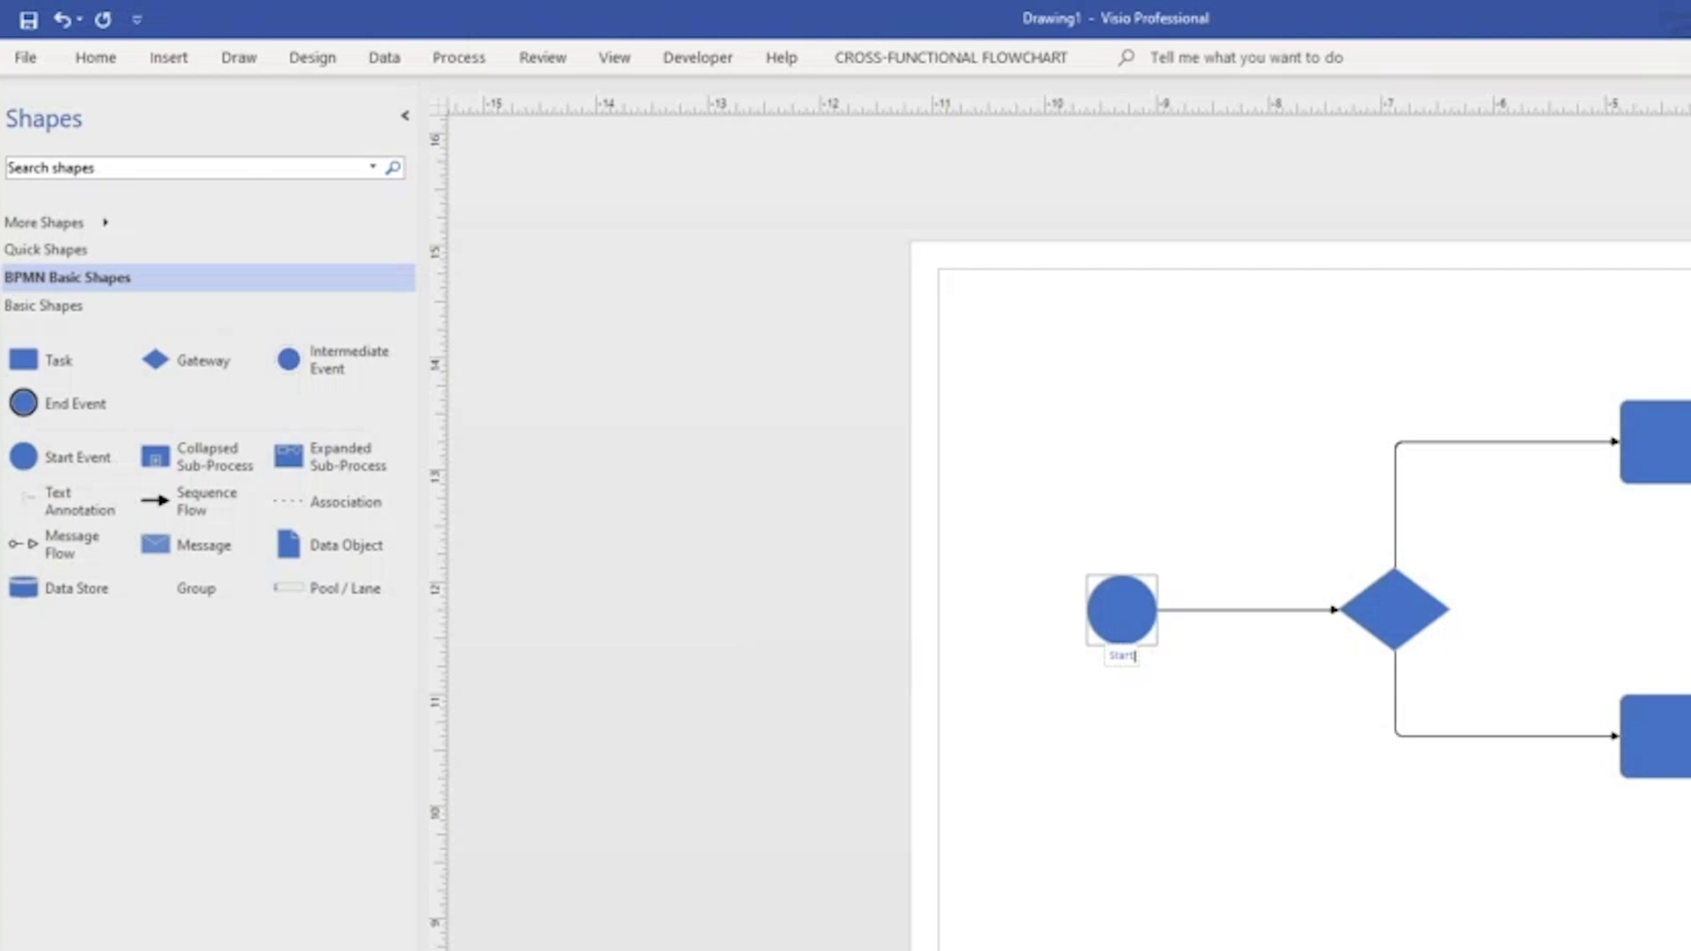
left_click(1201, 663)
left_click(1122, 671)
left_click(1197, 709)
scroll(1189, 696, "right", 5)
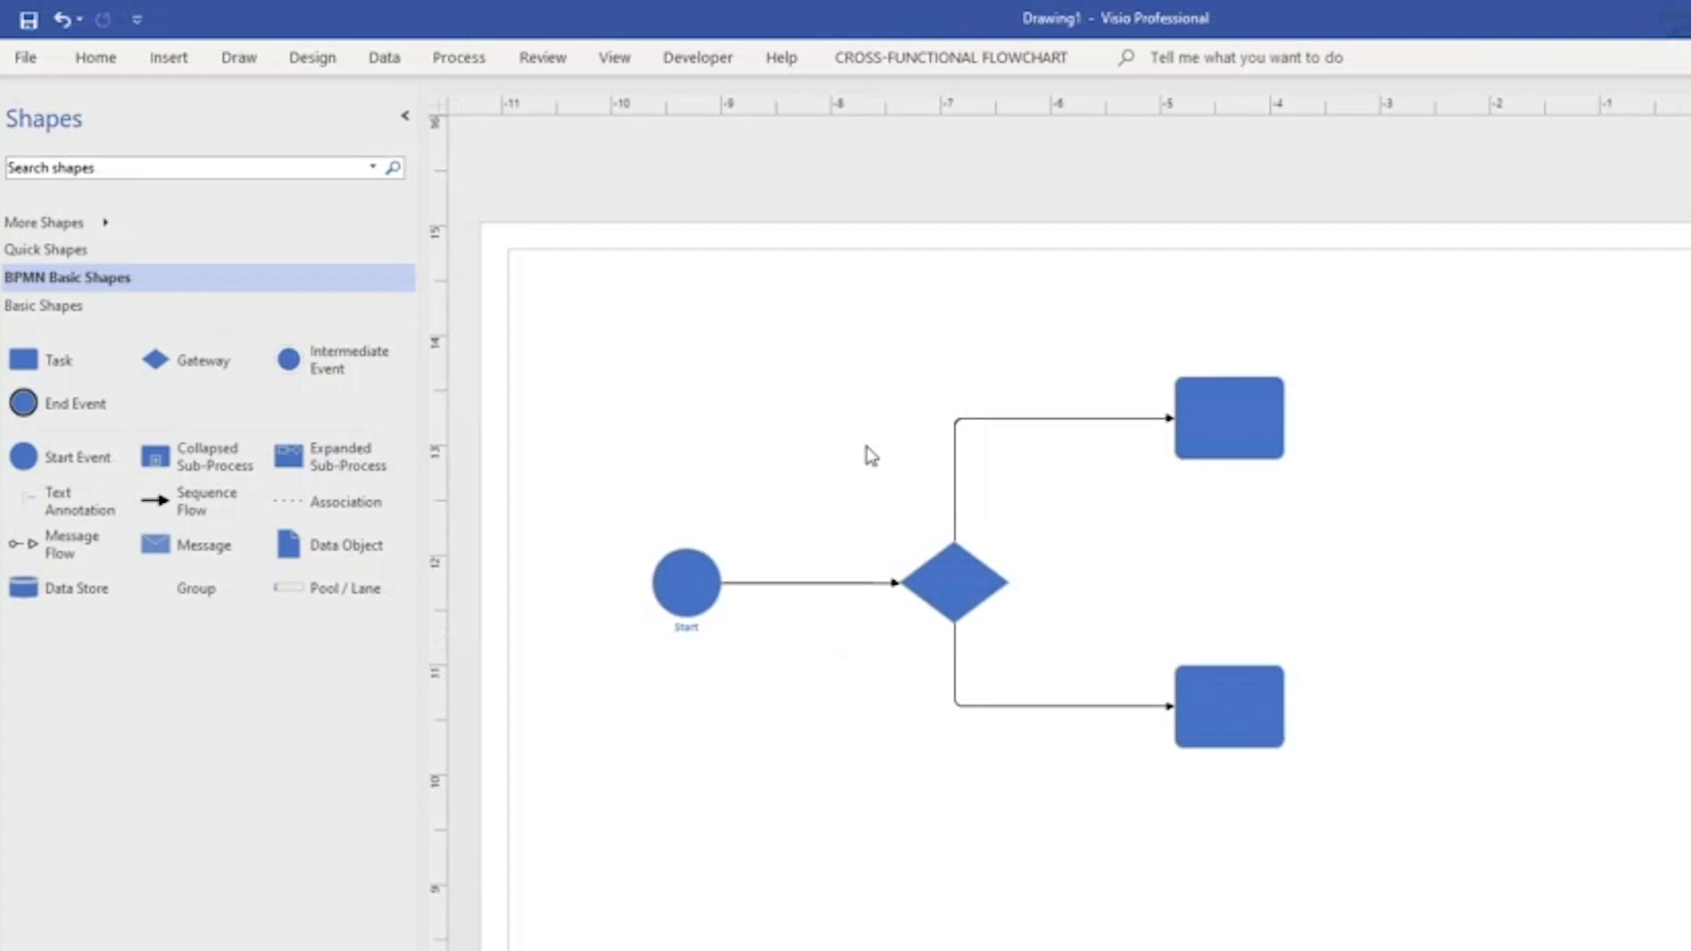
In the Power Automate export, select Start Event as the flow trigger and display the available triggers and actions
left_click(678, 578)
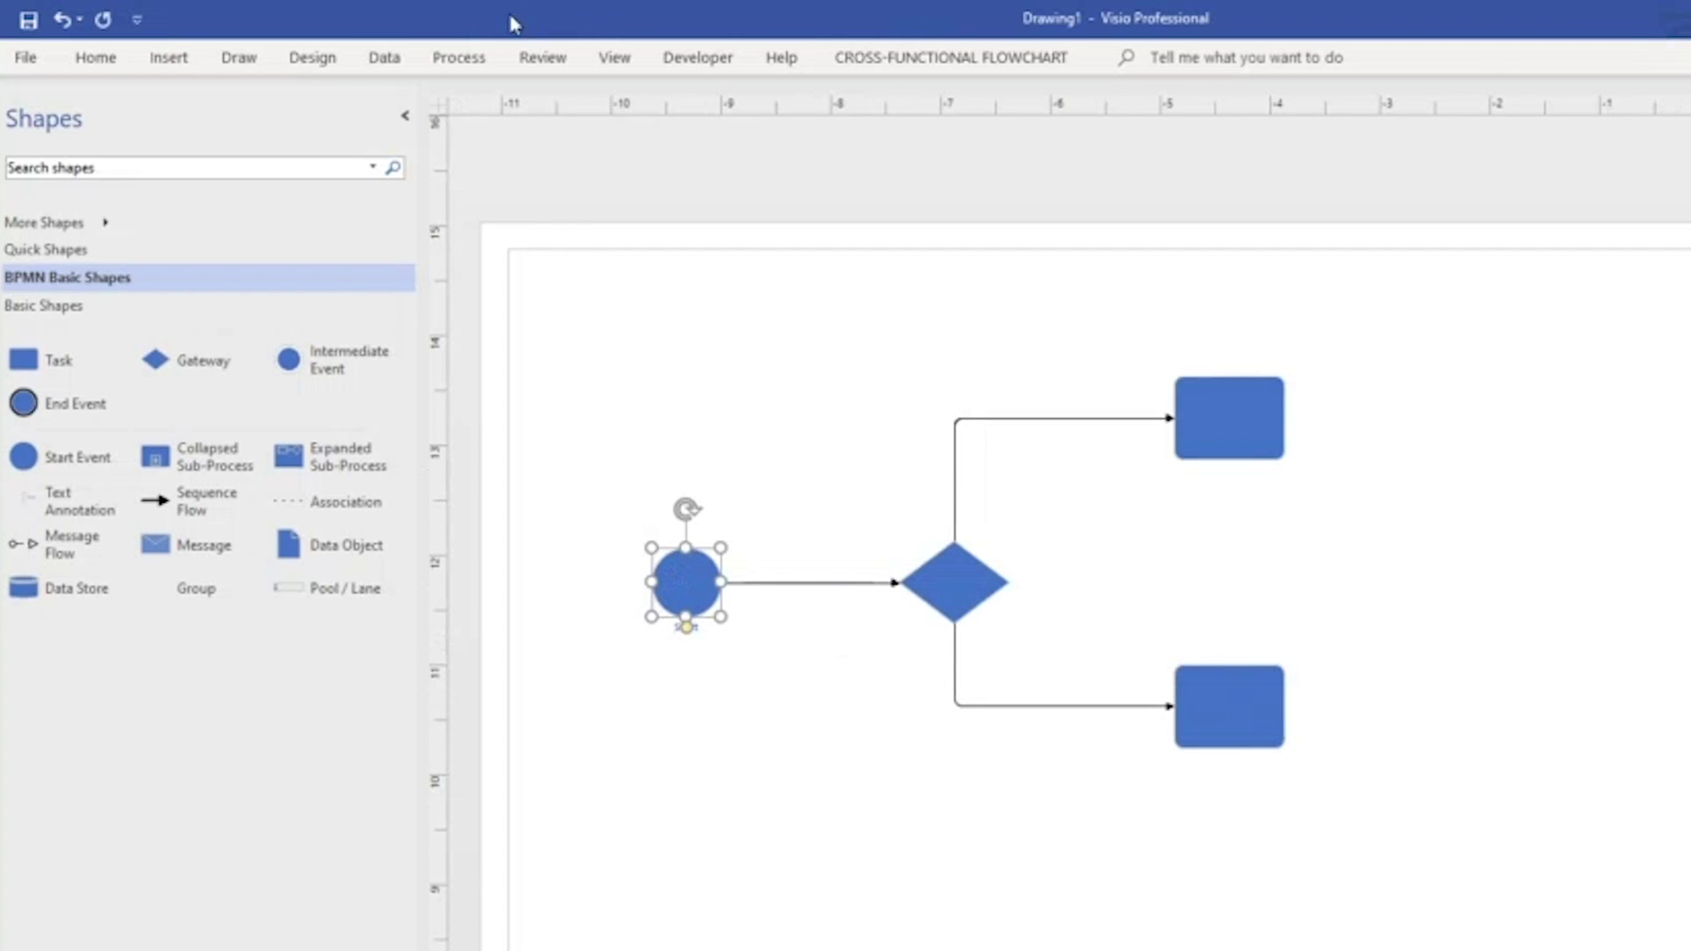
left_click(459, 58)
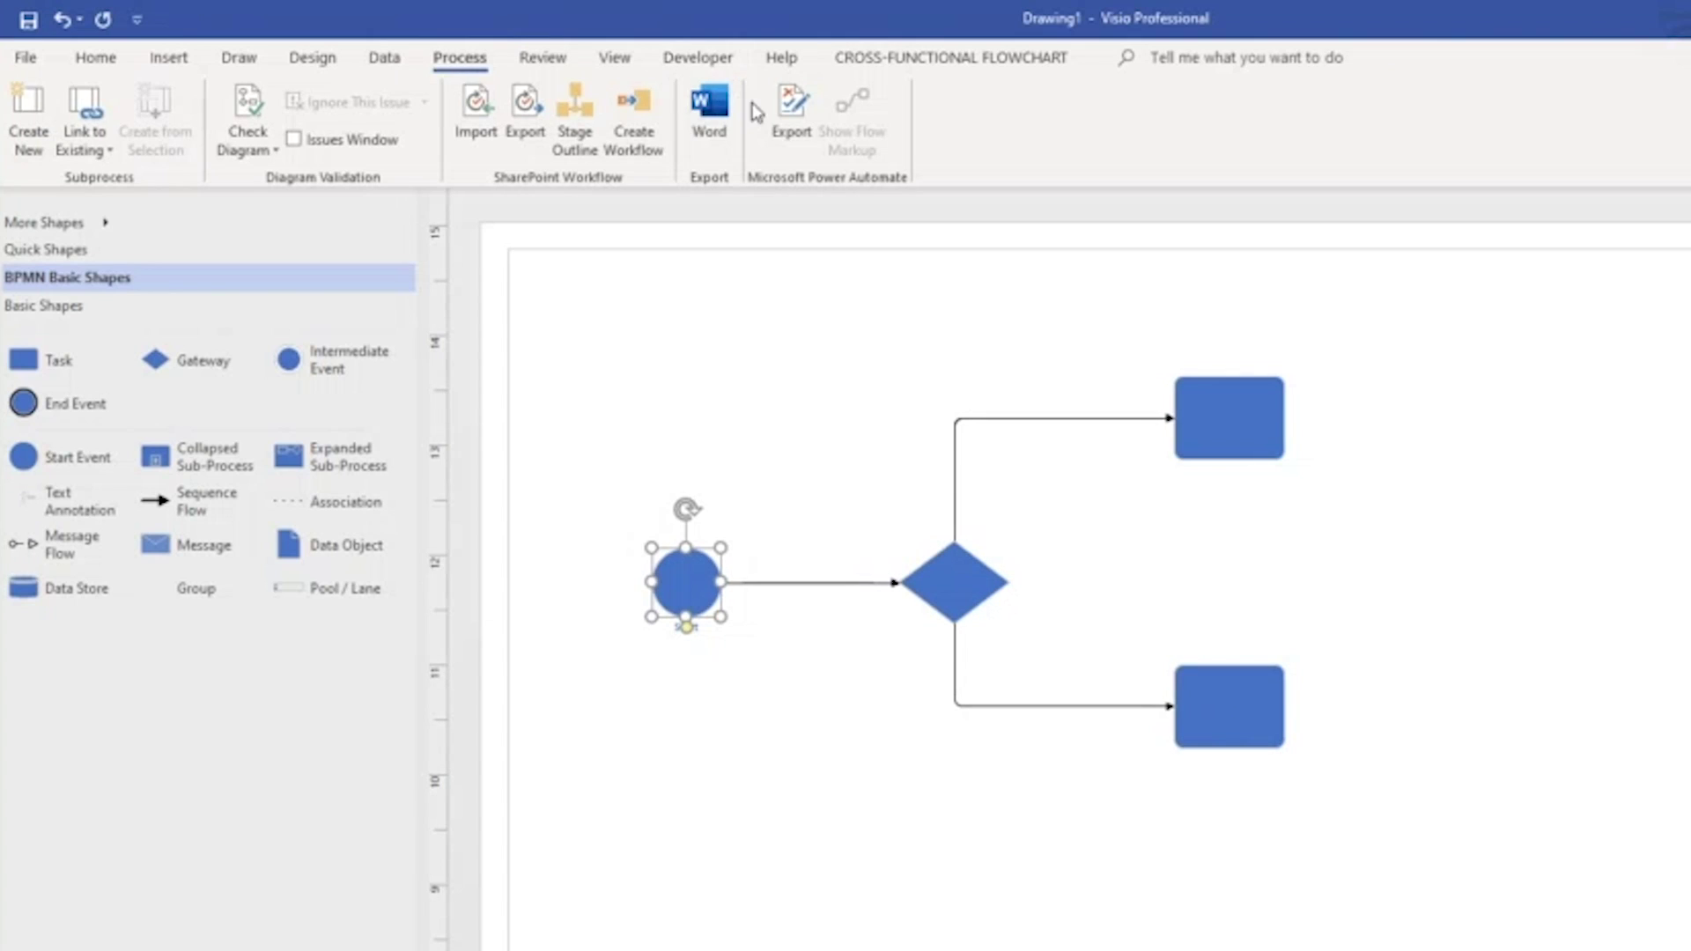
left_click(792, 114)
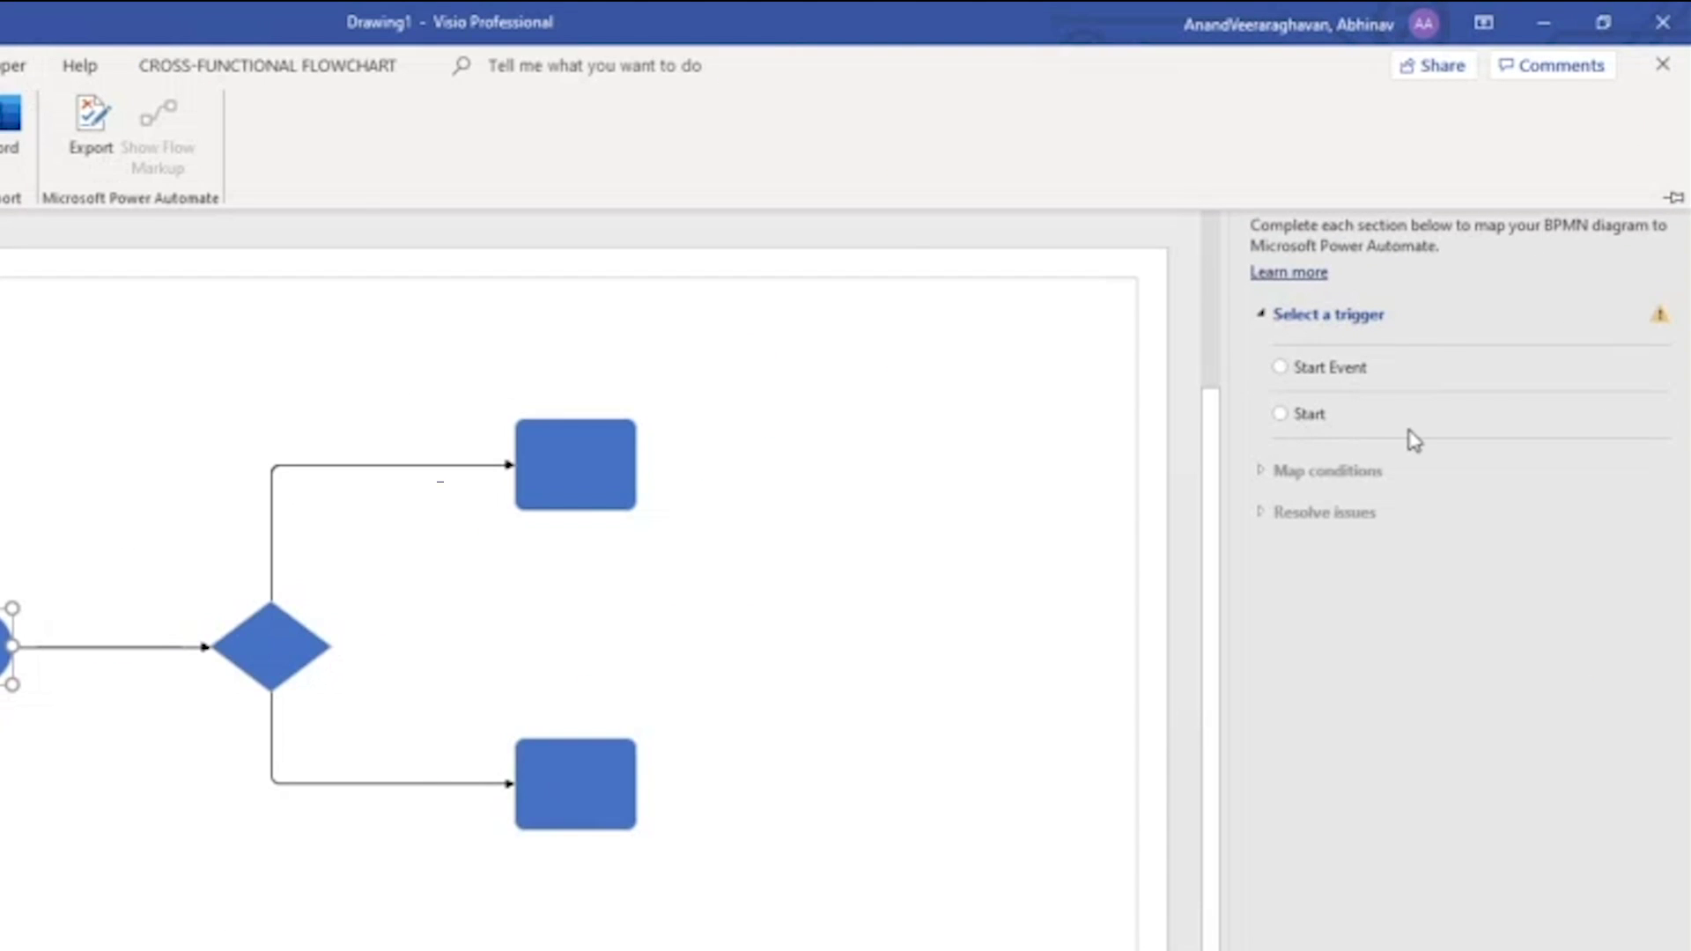
left_click(1323, 366)
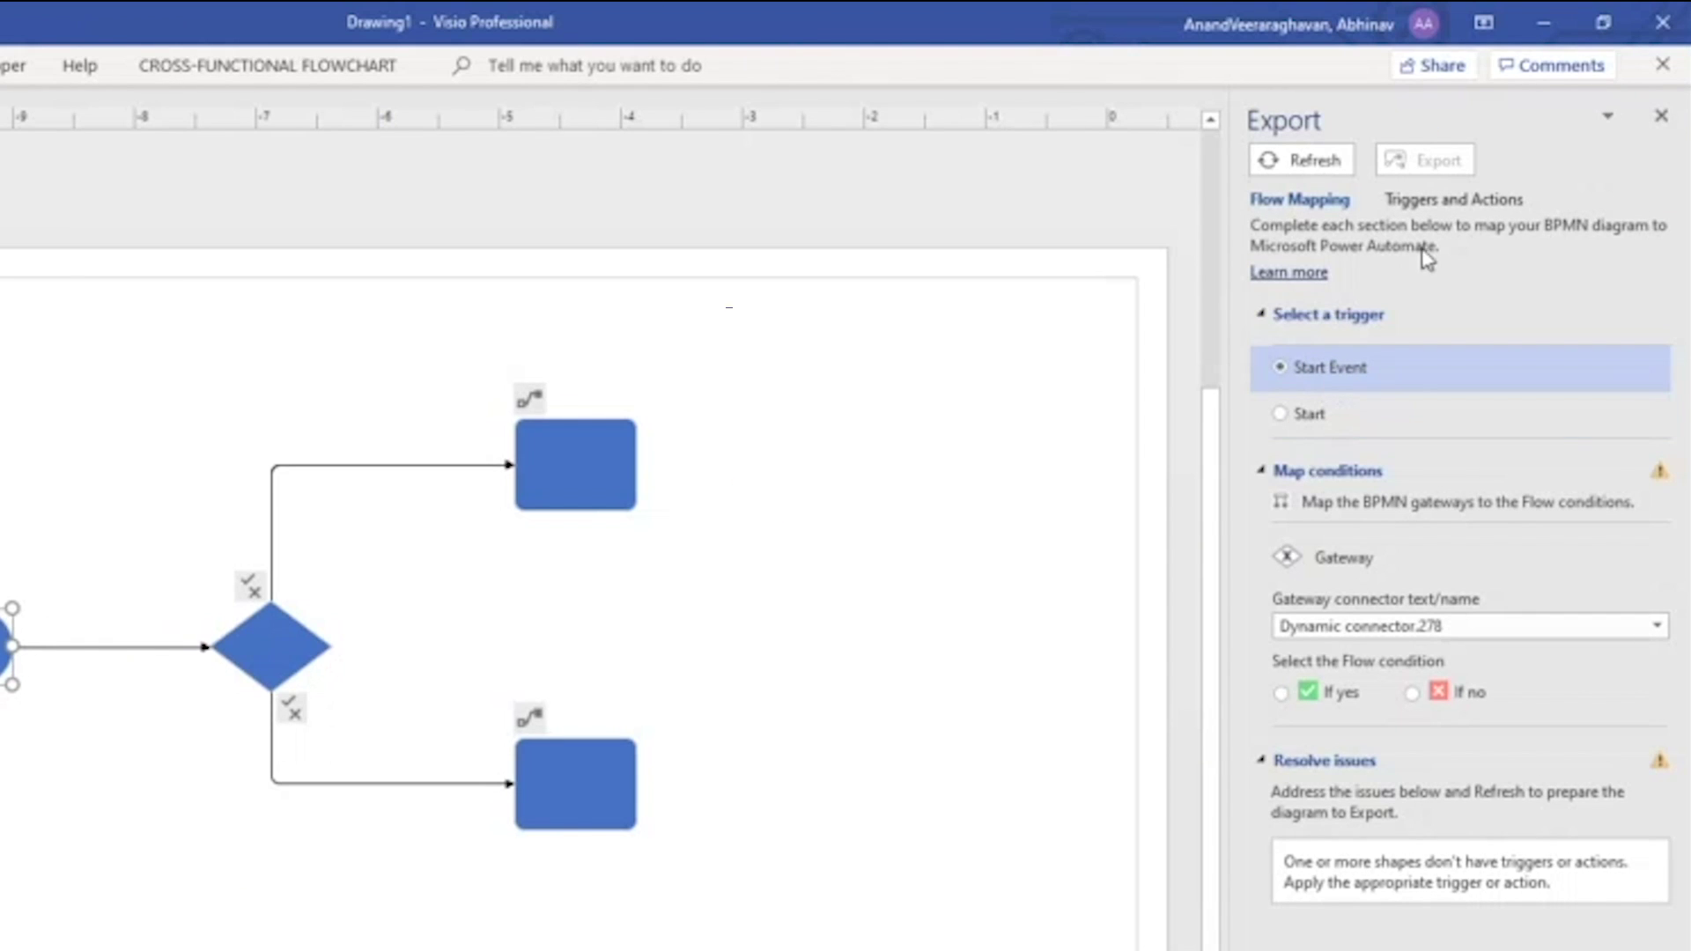
left_click(1466, 201)
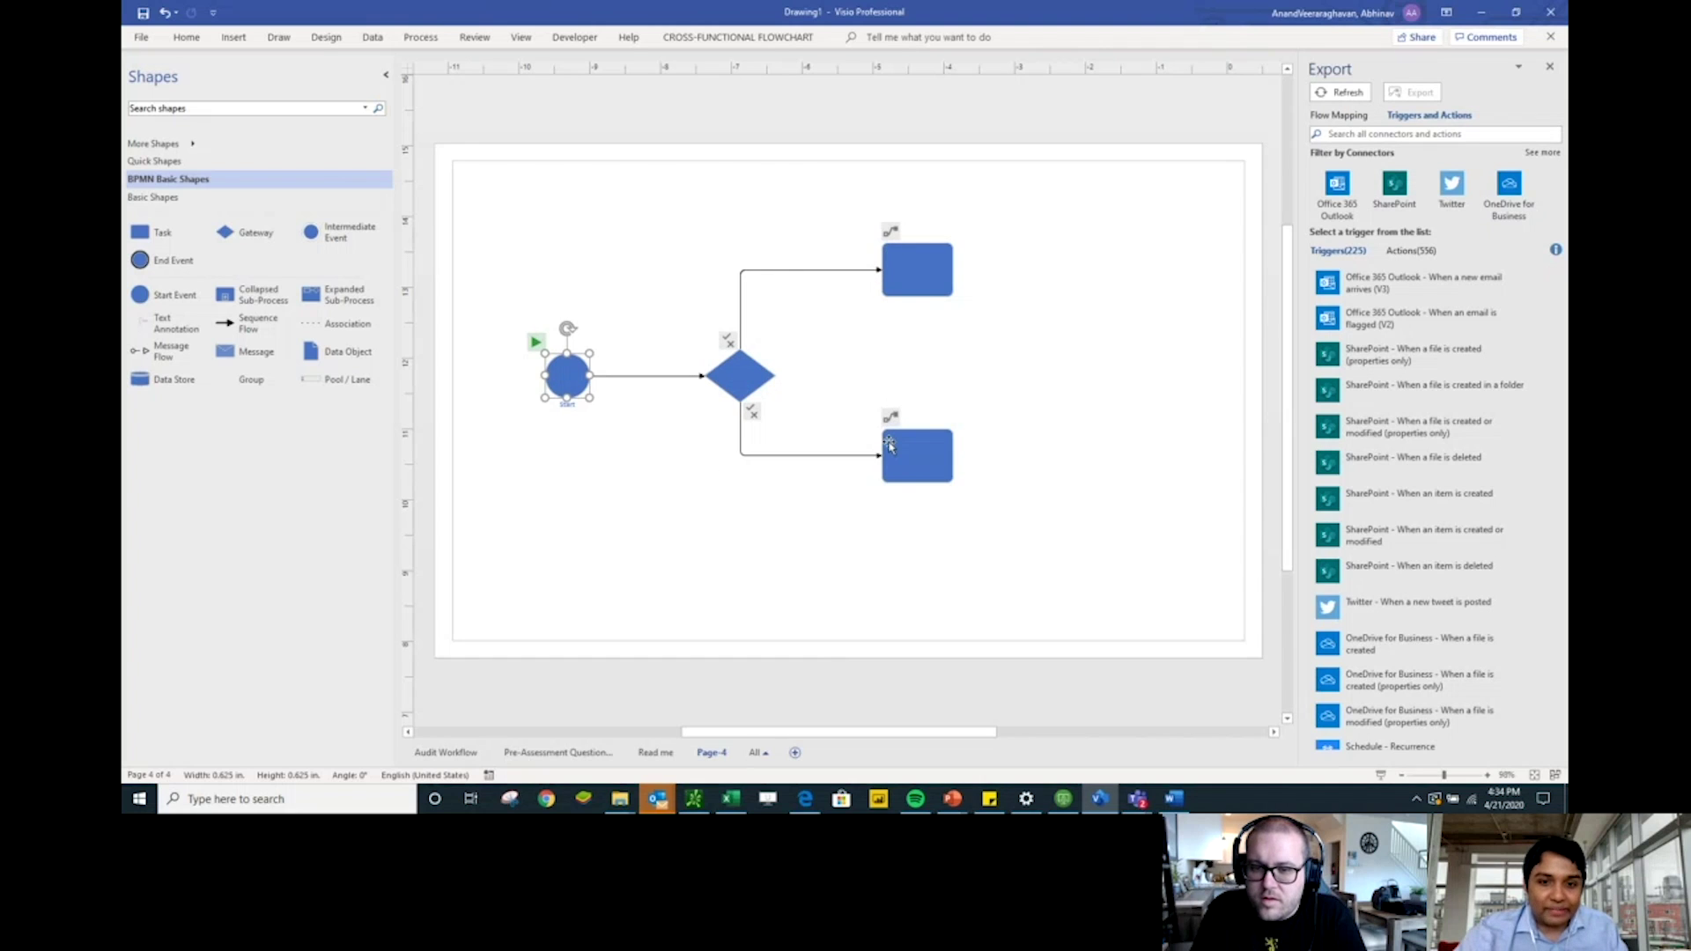
mouse_move(881, 431)
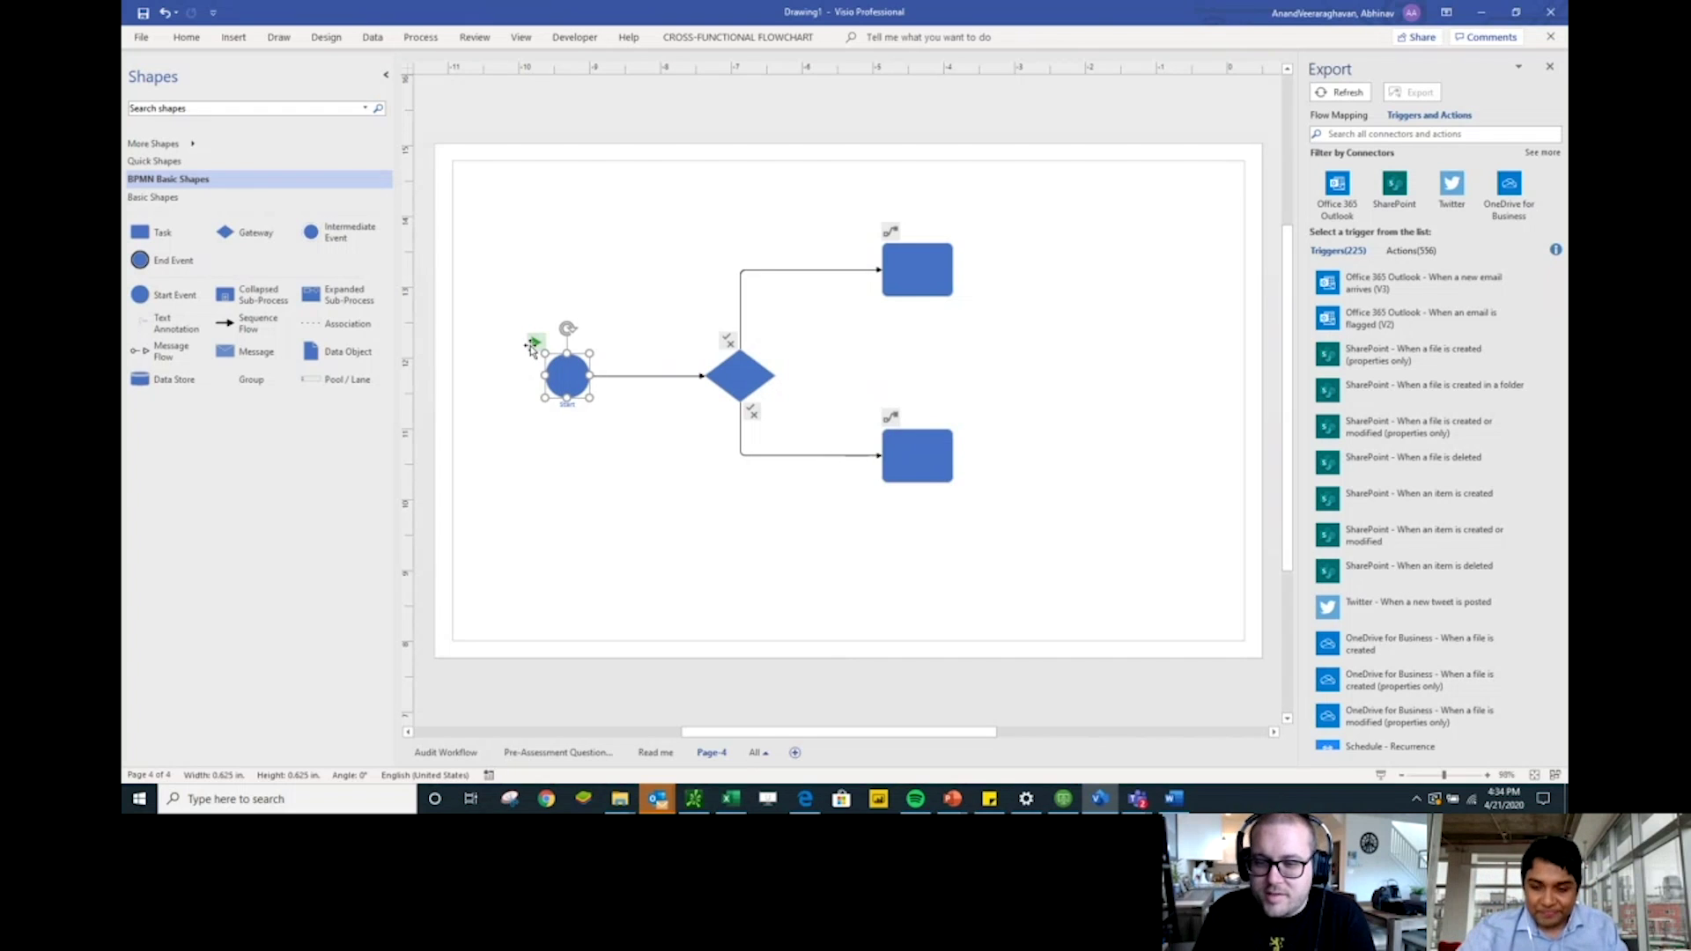
mouse_move(531, 348)
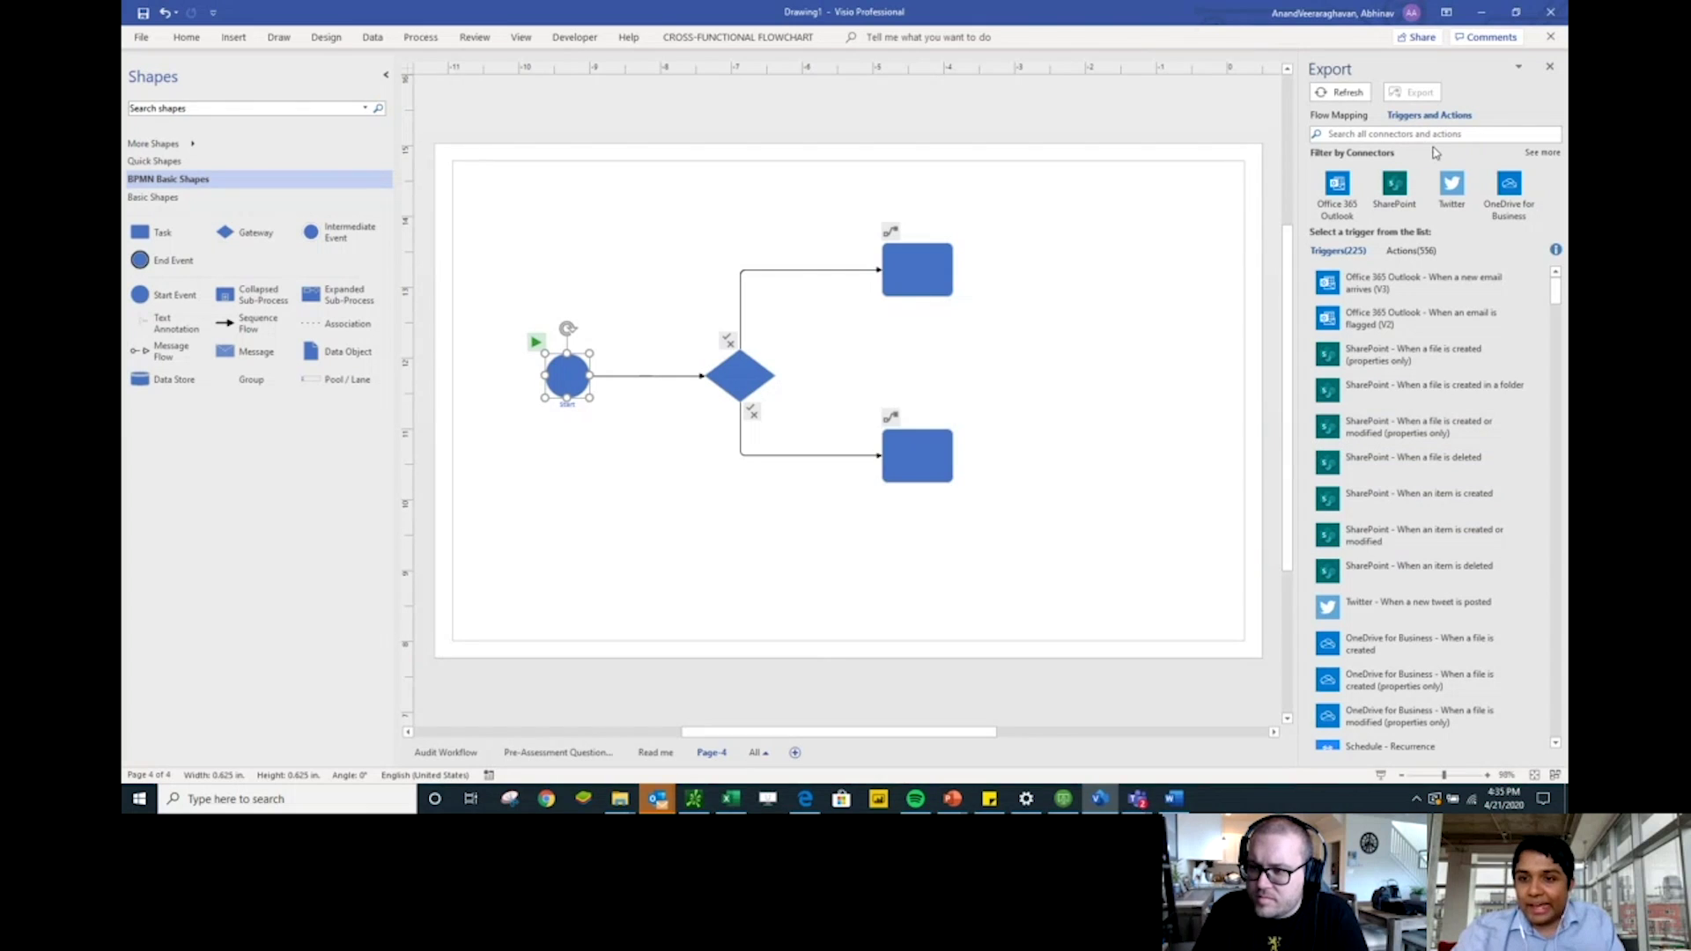
left_click(1402, 186)
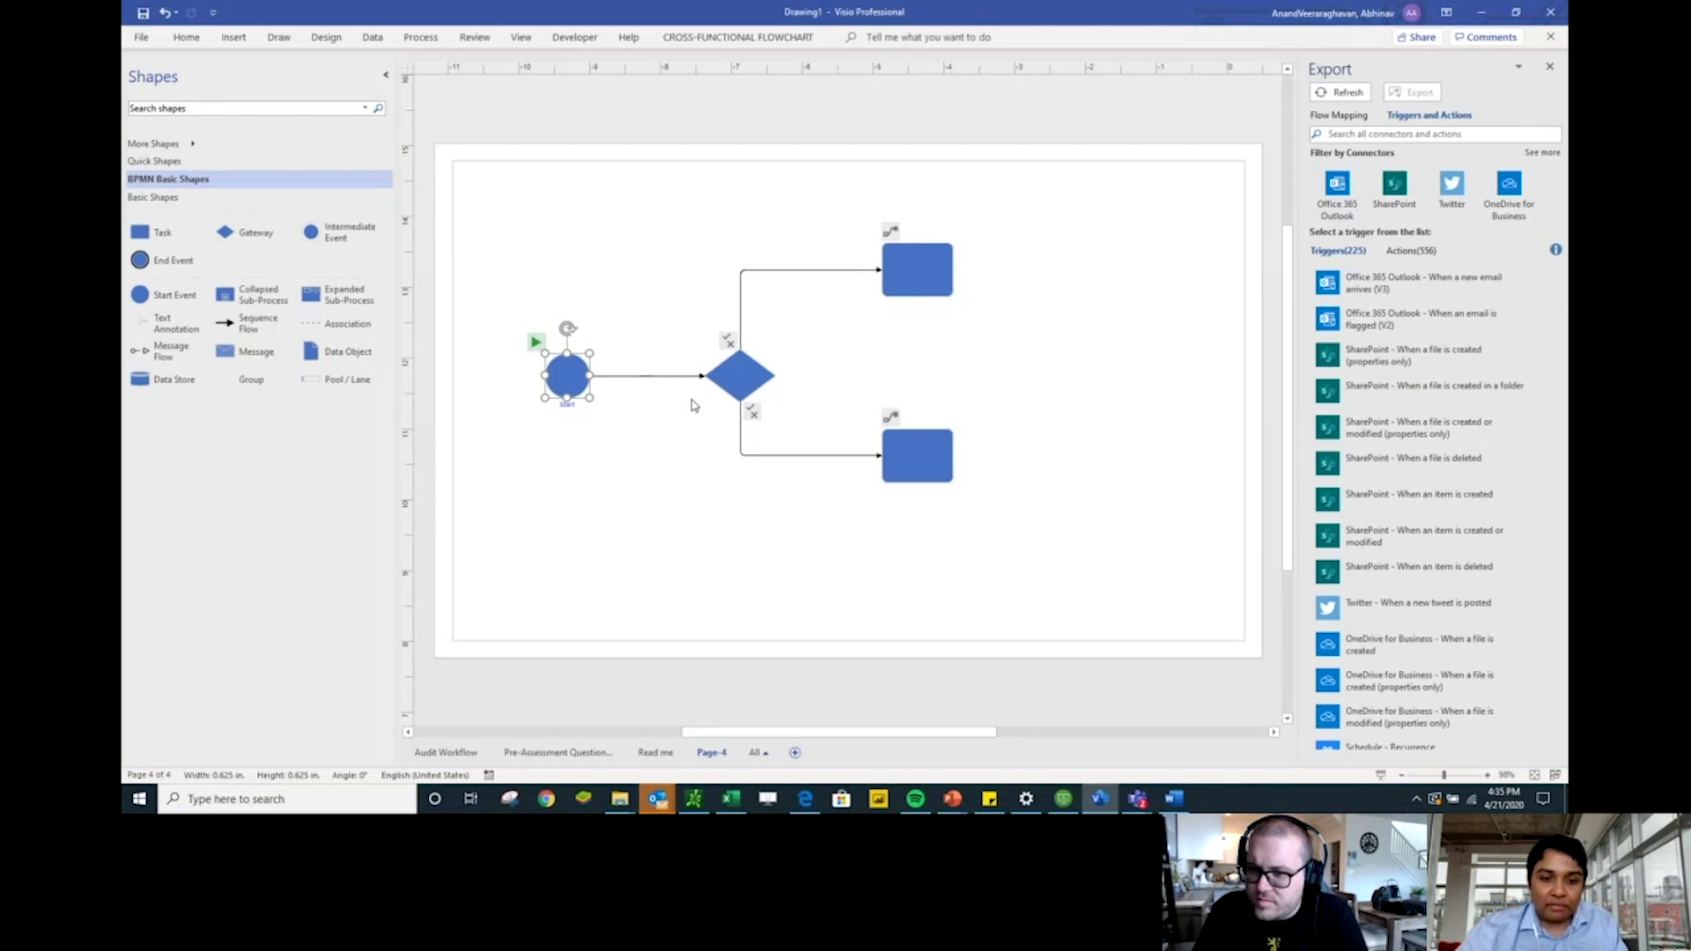
Switch to the Pre-Assessment Questionnaire page and display its flow mapping for export to Power Automate
left_click(562, 753)
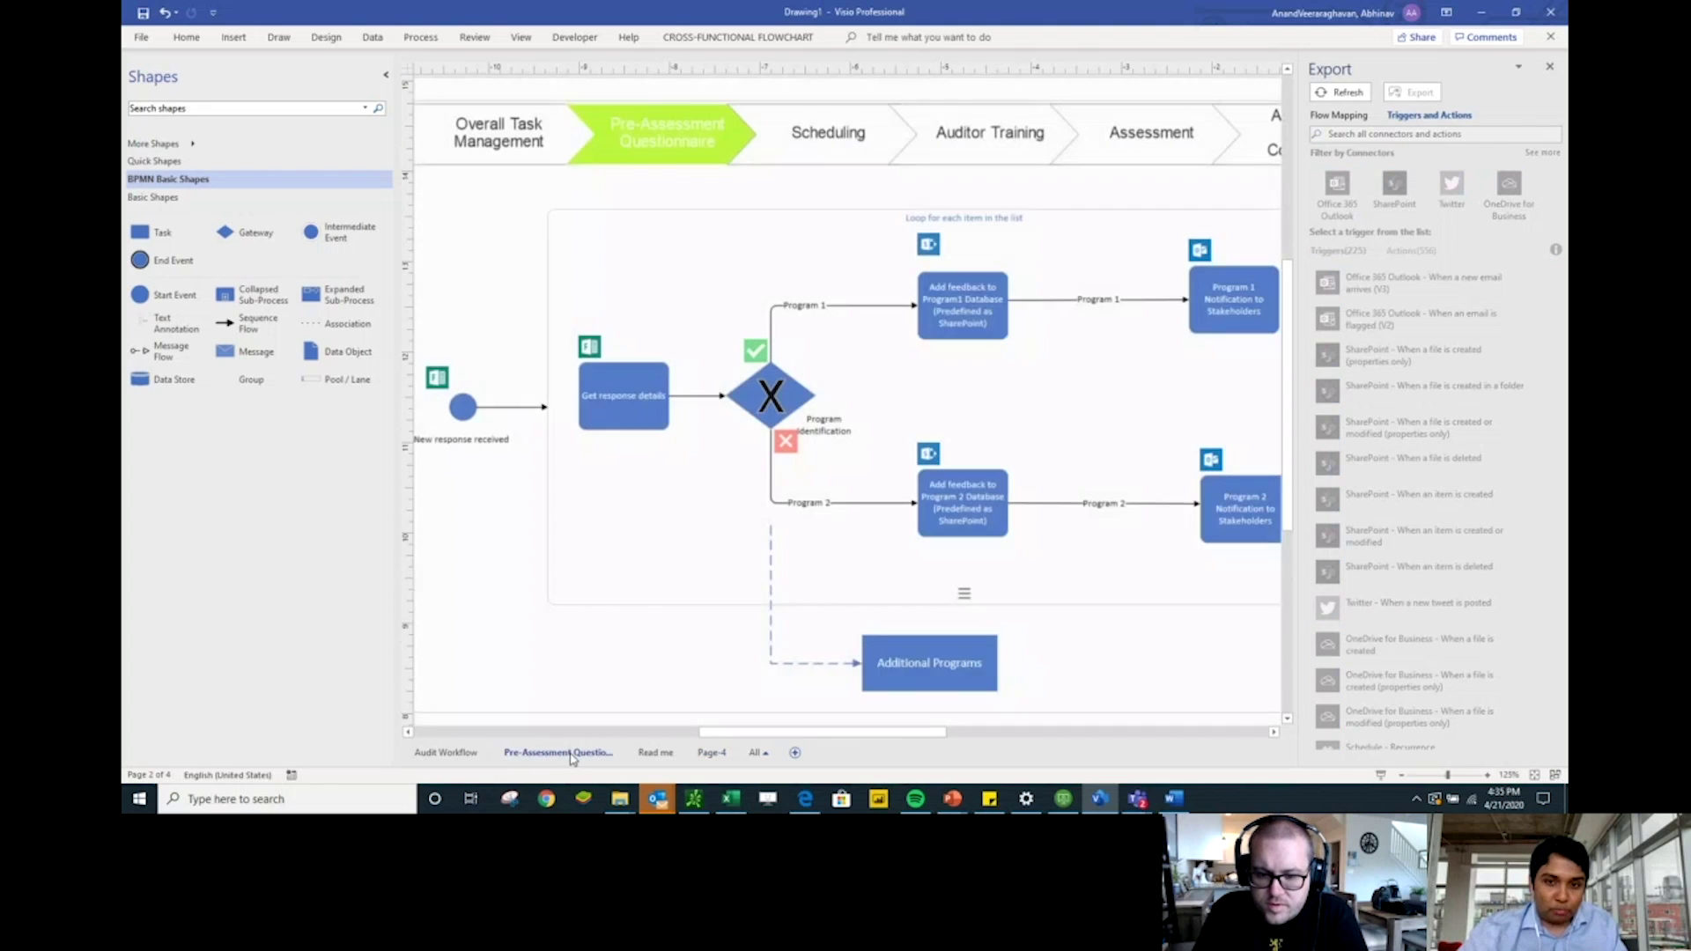
left_click(704, 604)
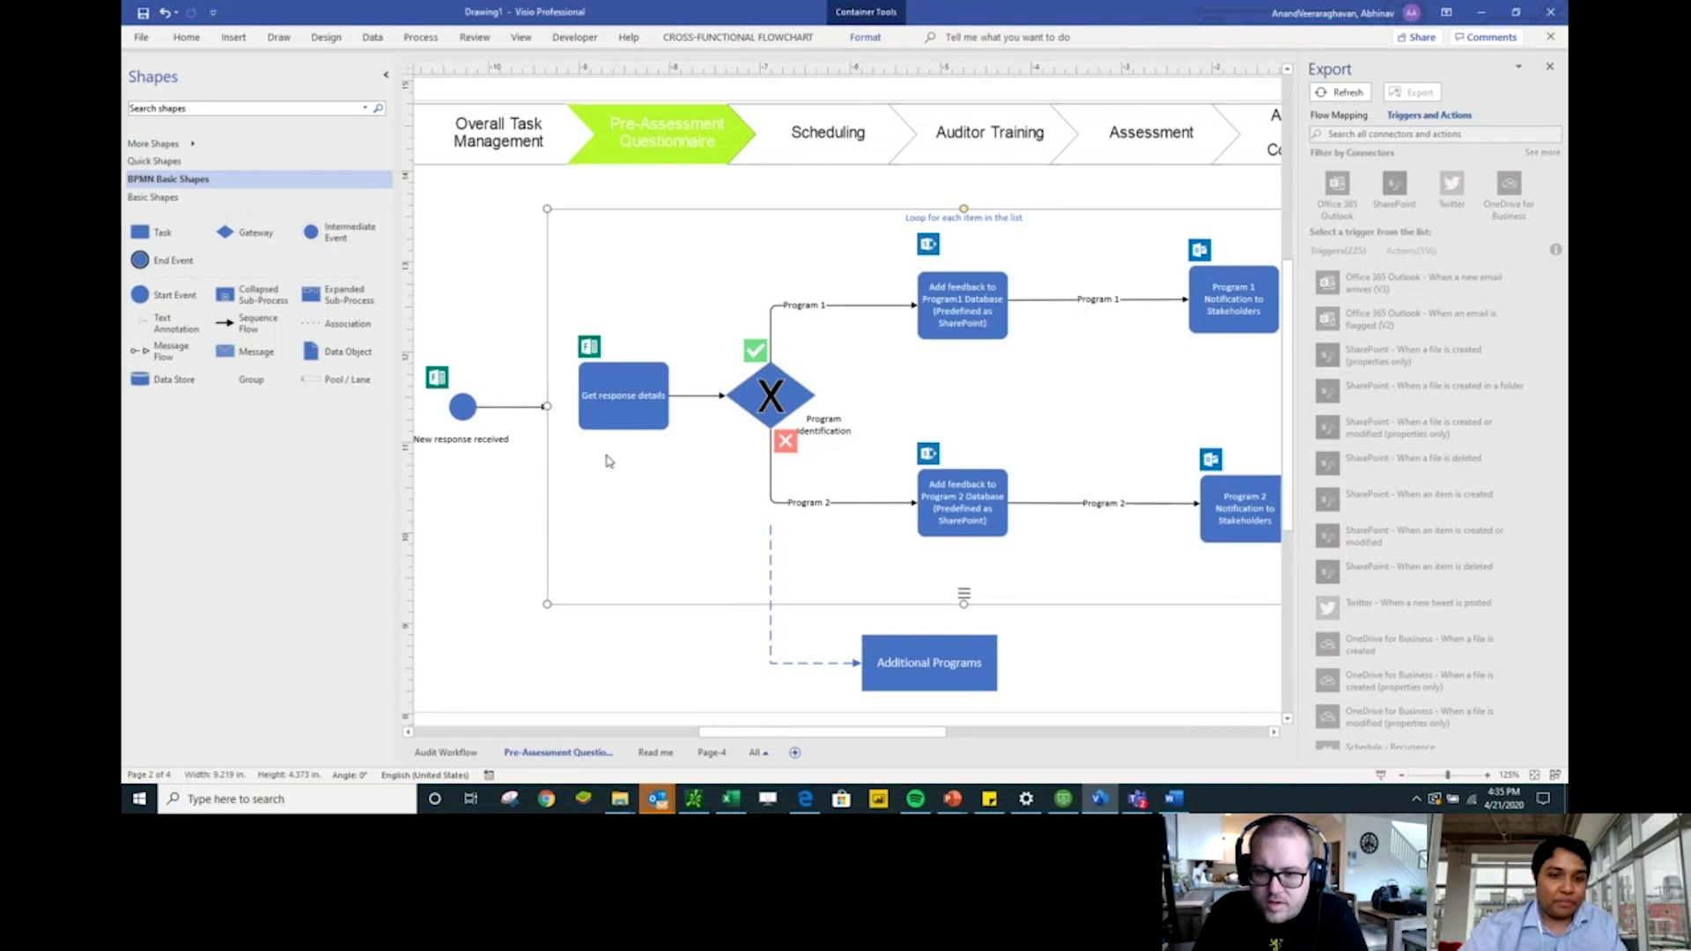
left_click(517, 408)
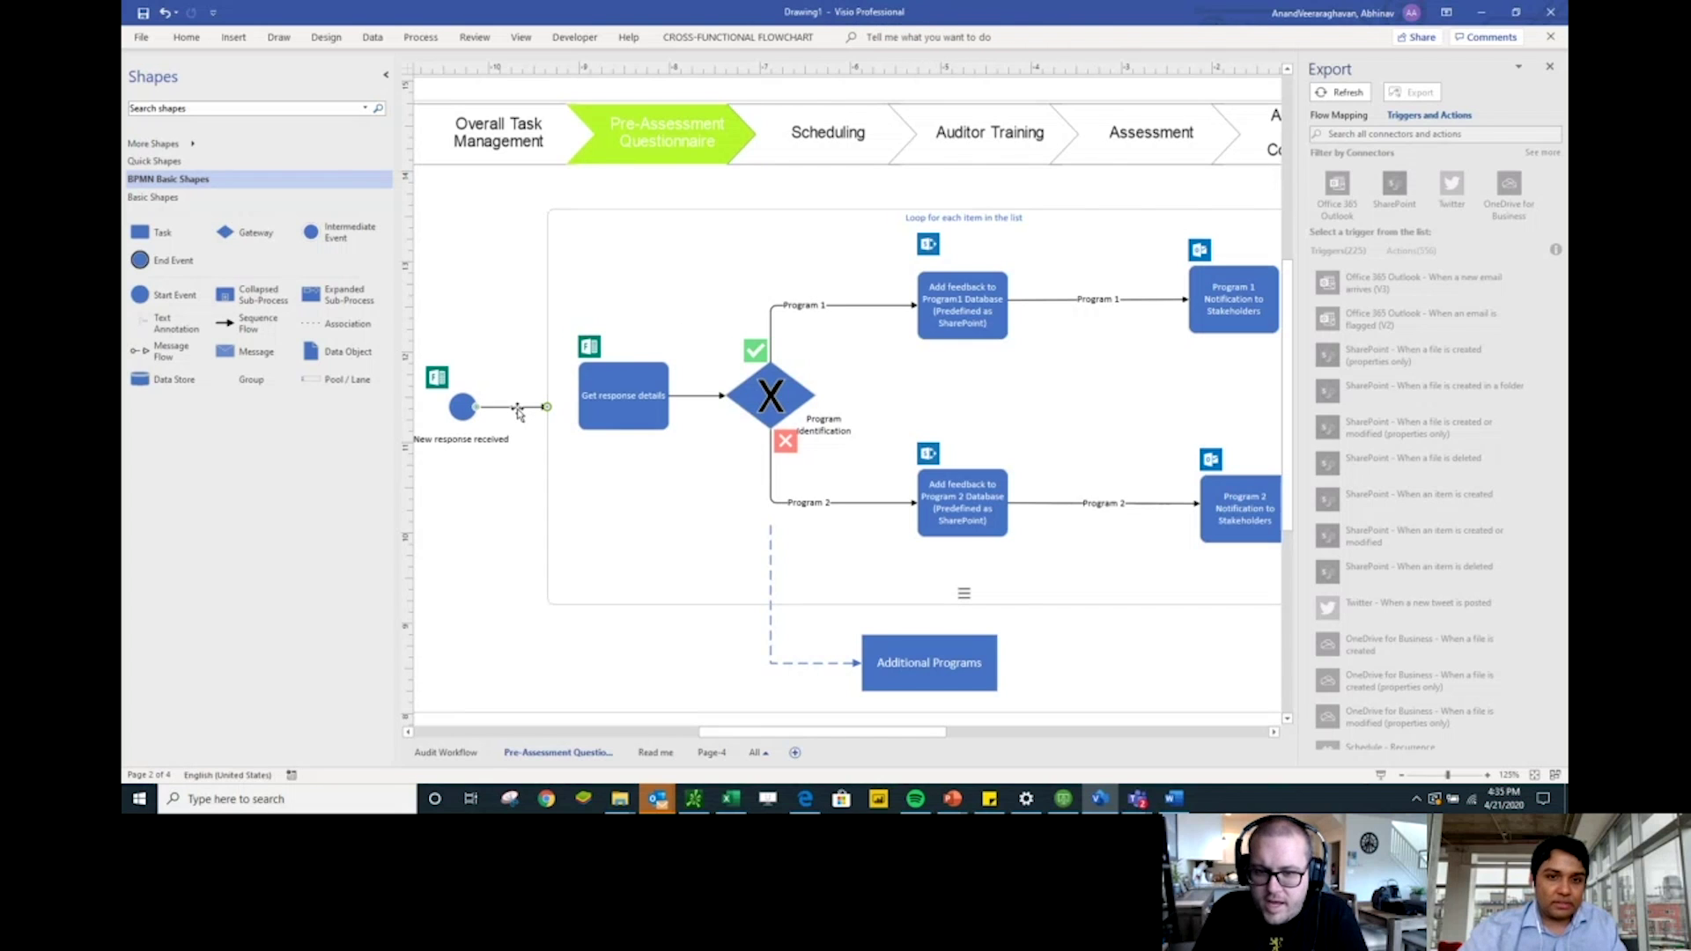
left_click(575, 39)
left_click(468, 40)
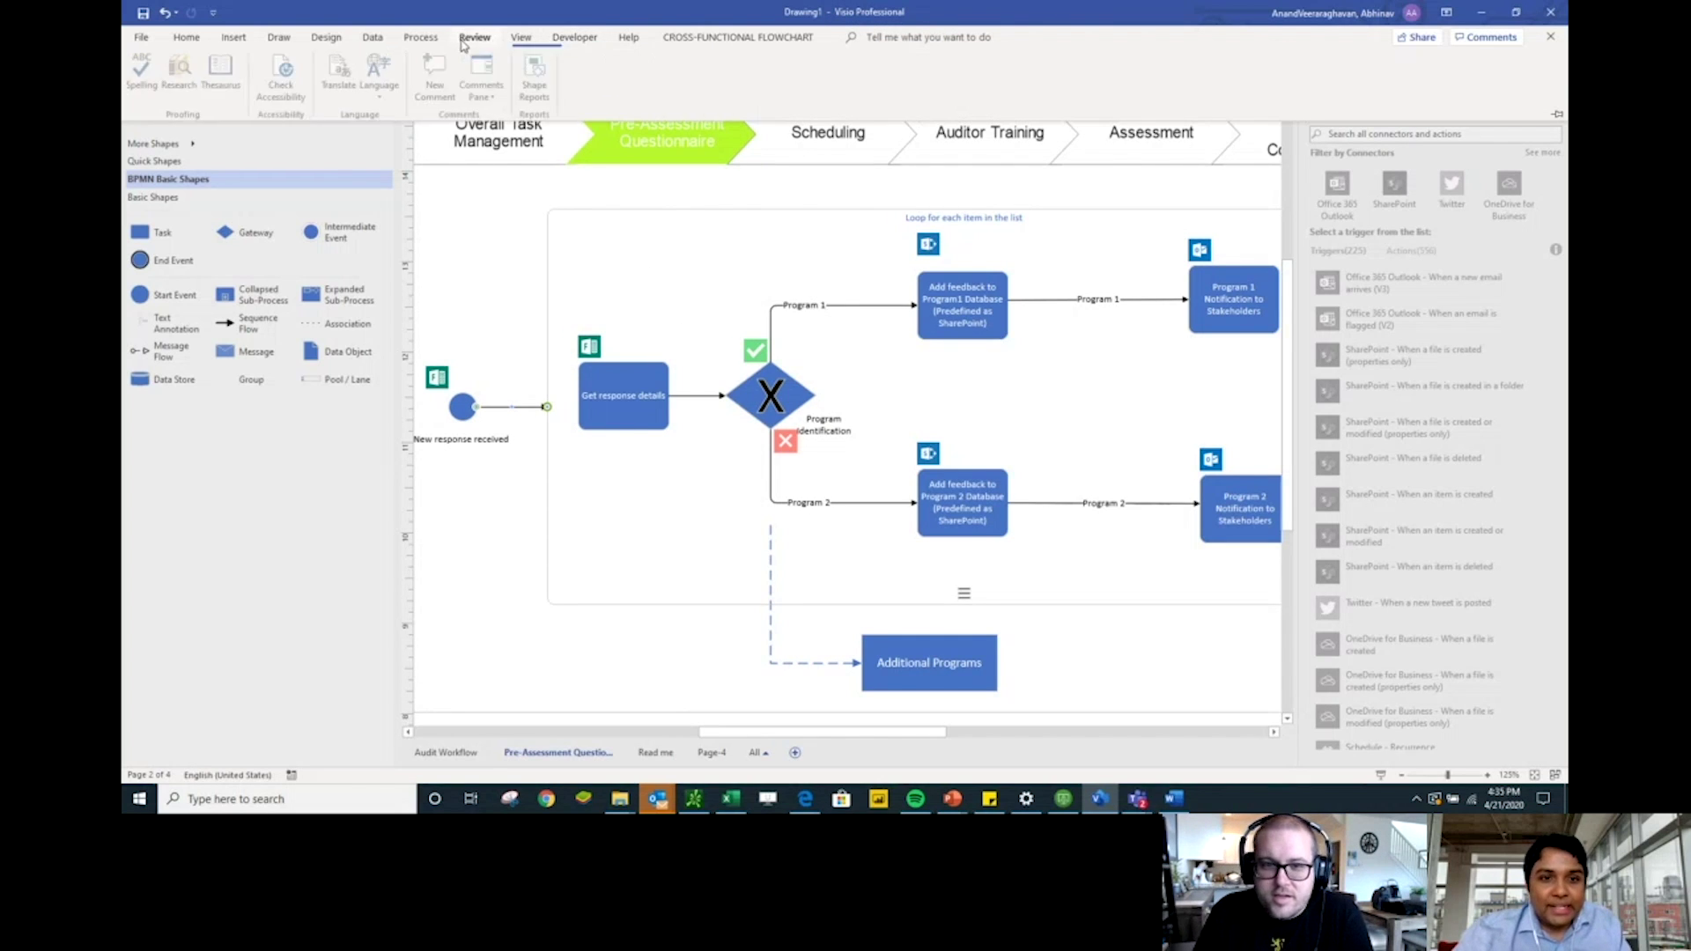
left_click(430, 39)
left_click(635, 75)
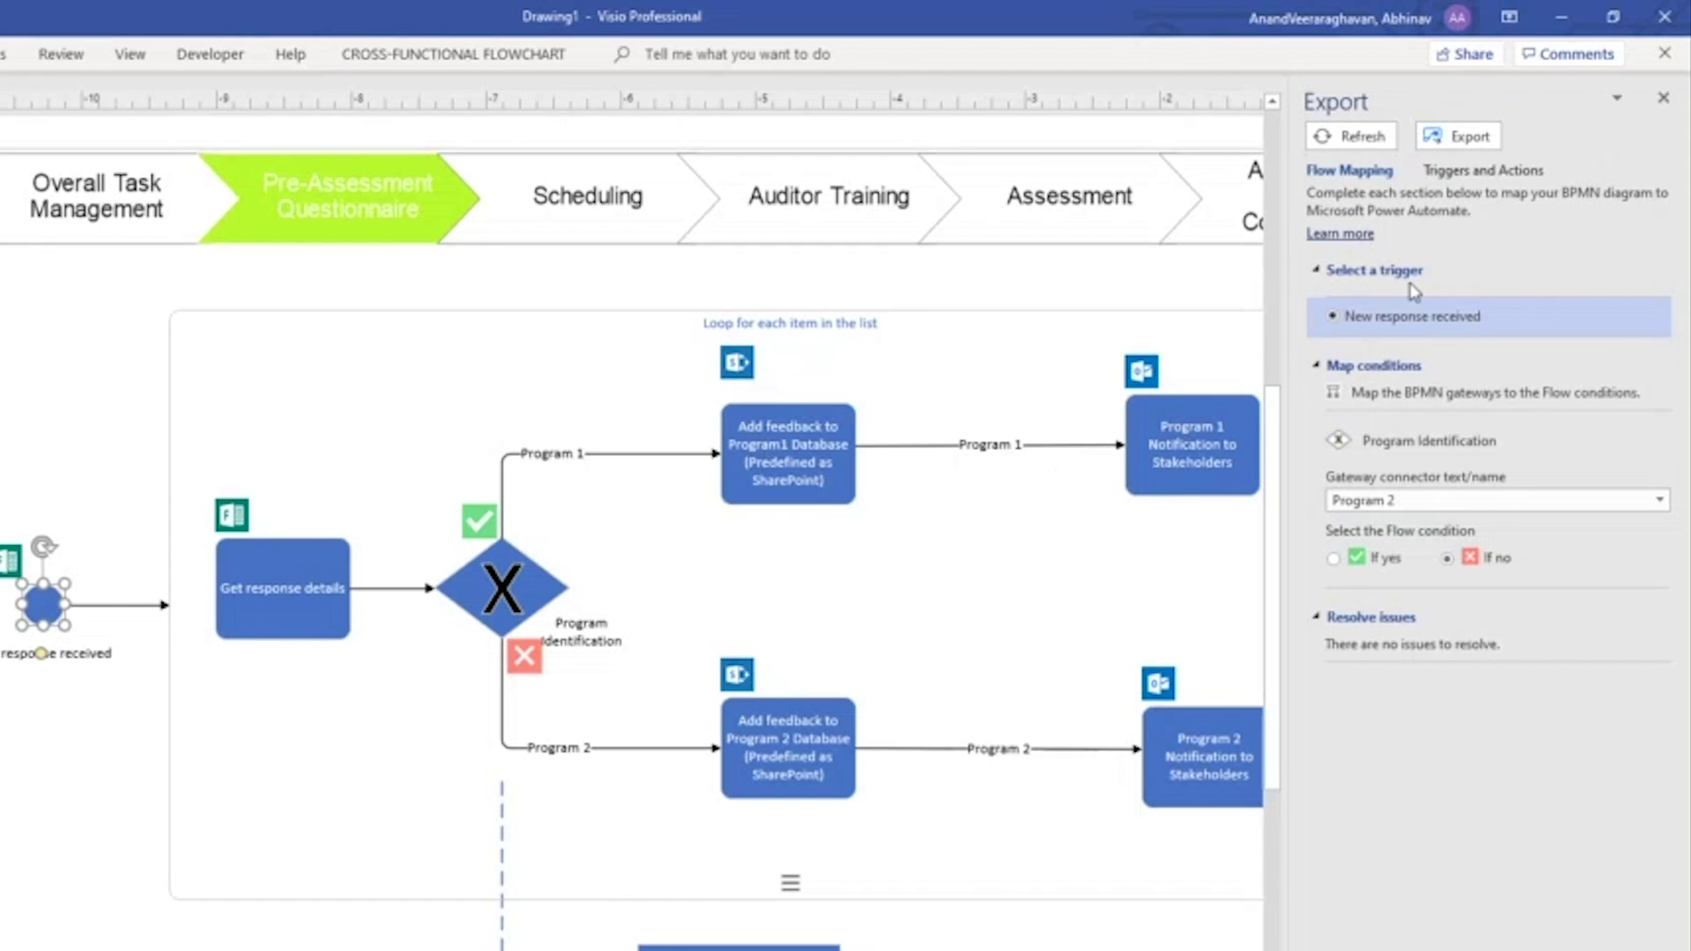
Export the diagram and create a flow named "Visio Integration template for Audits"
left_click(1468, 137)
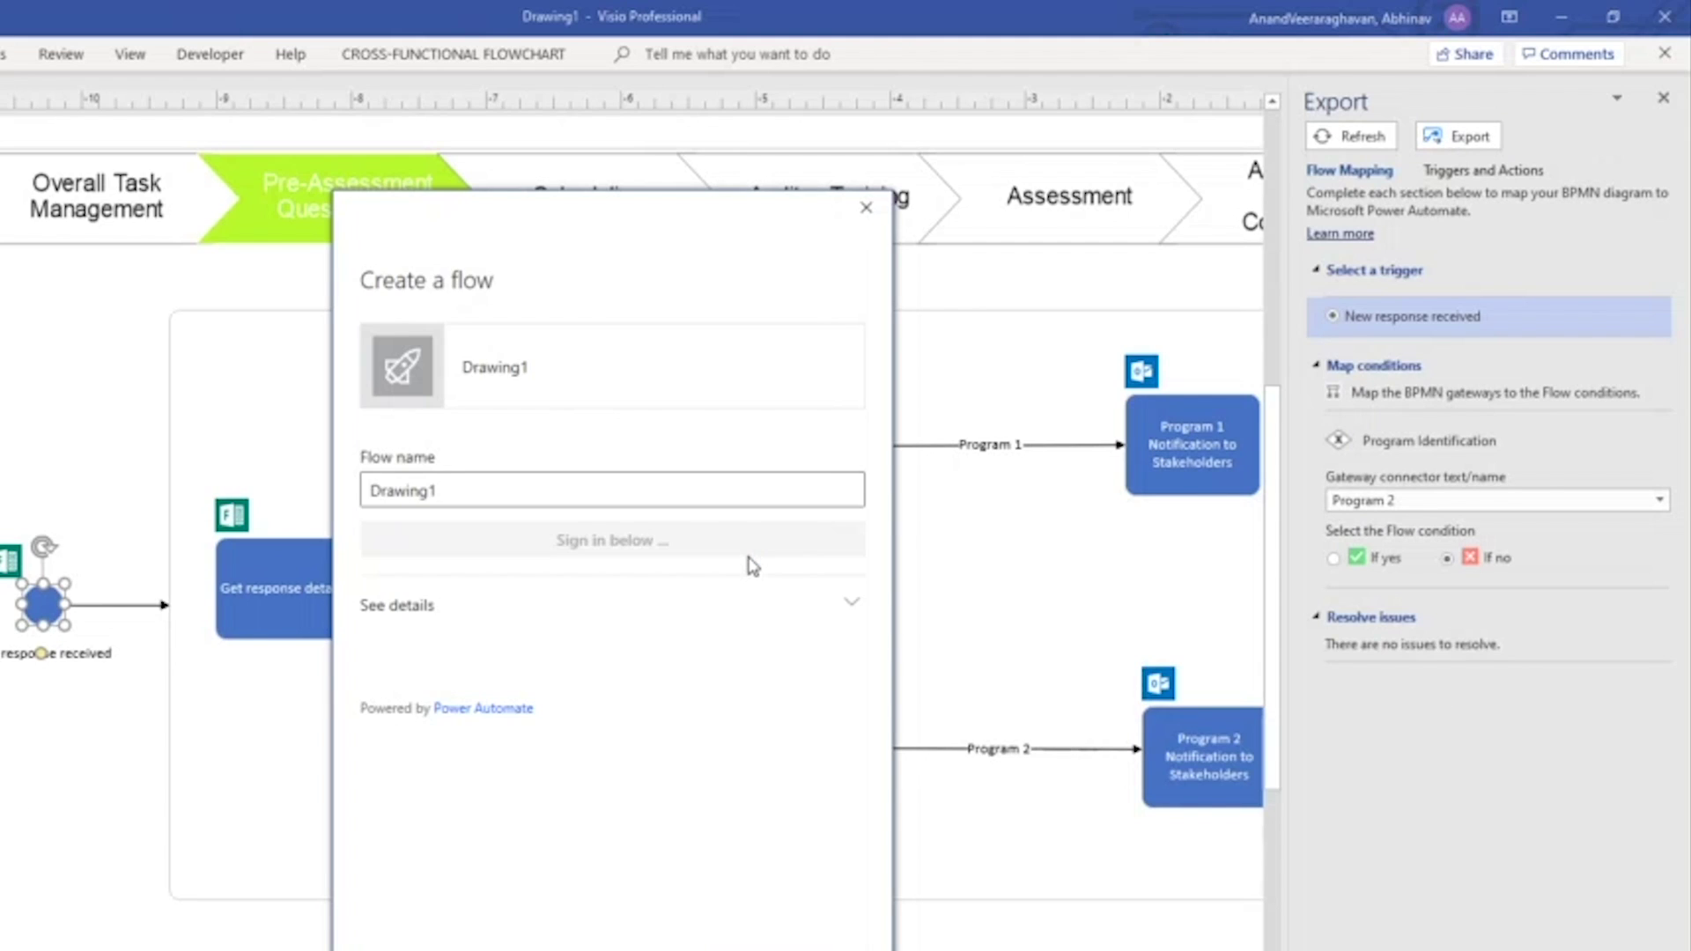
double_click(501, 487)
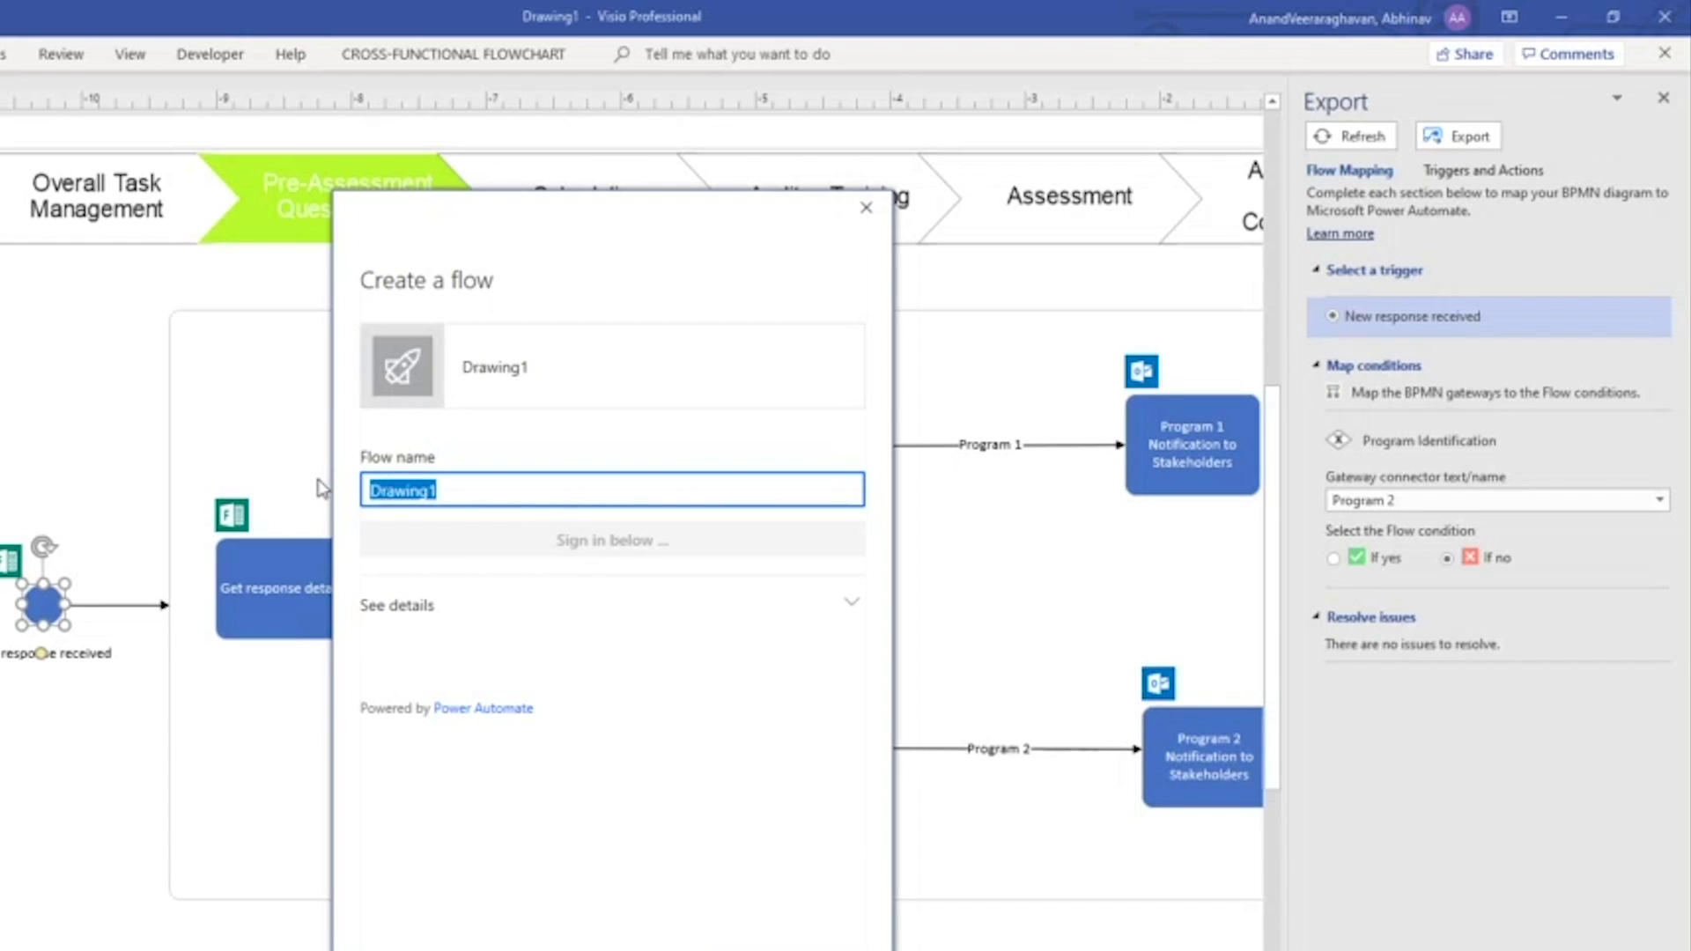
type("Visio Inte")
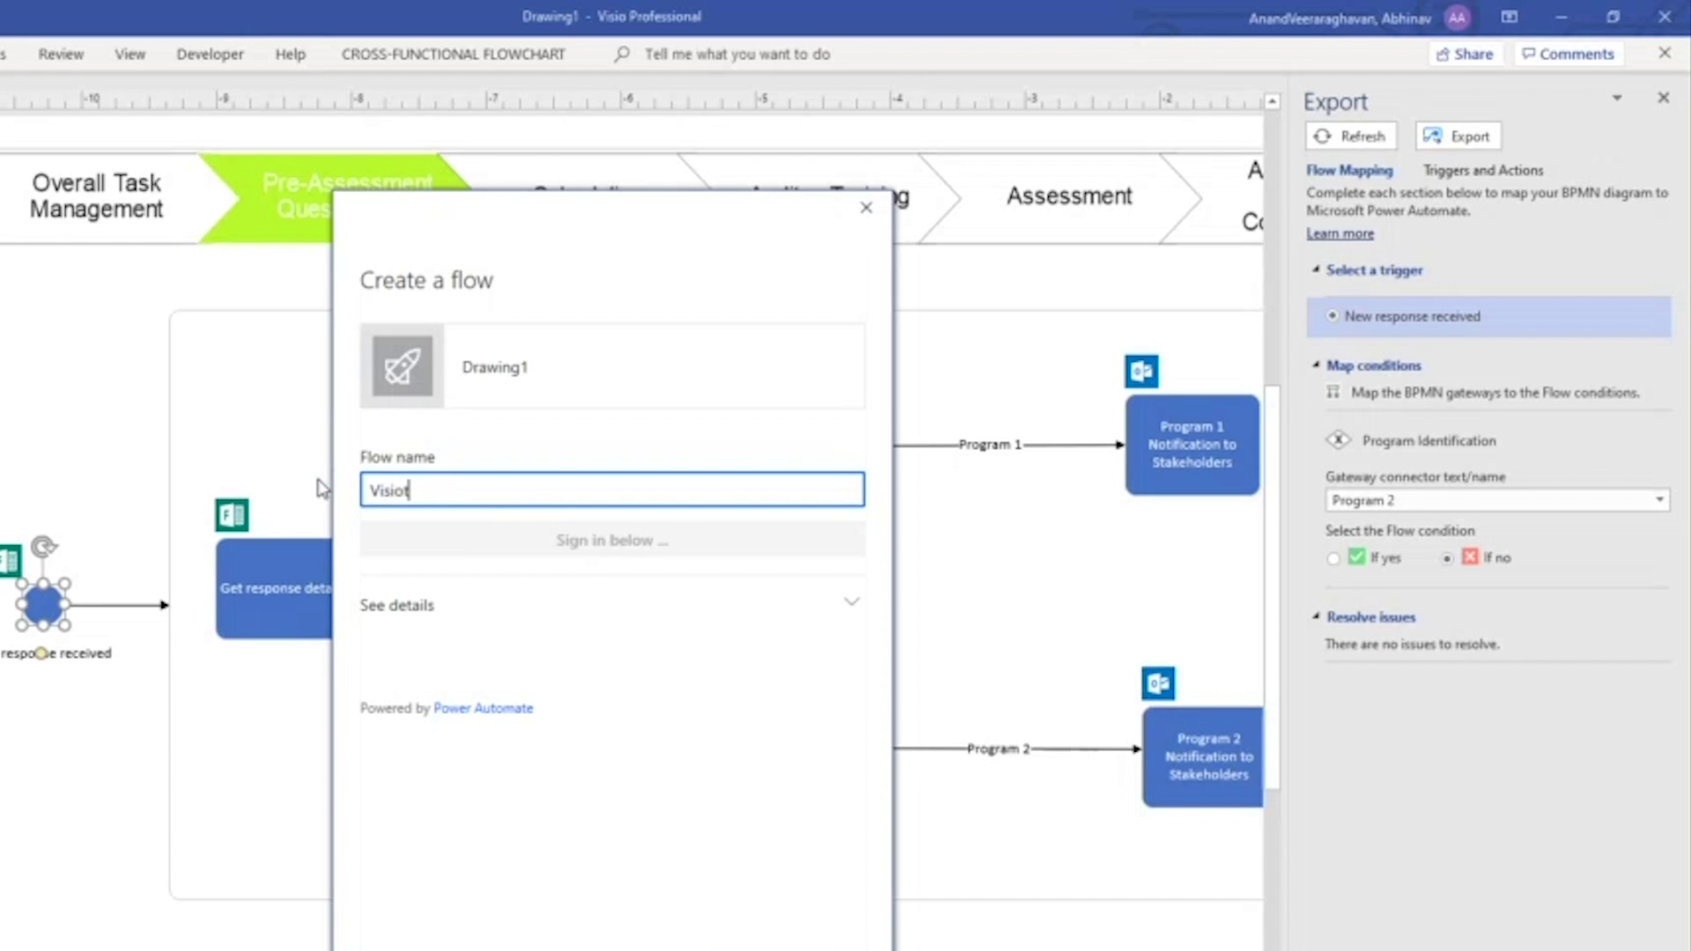
type("gra")
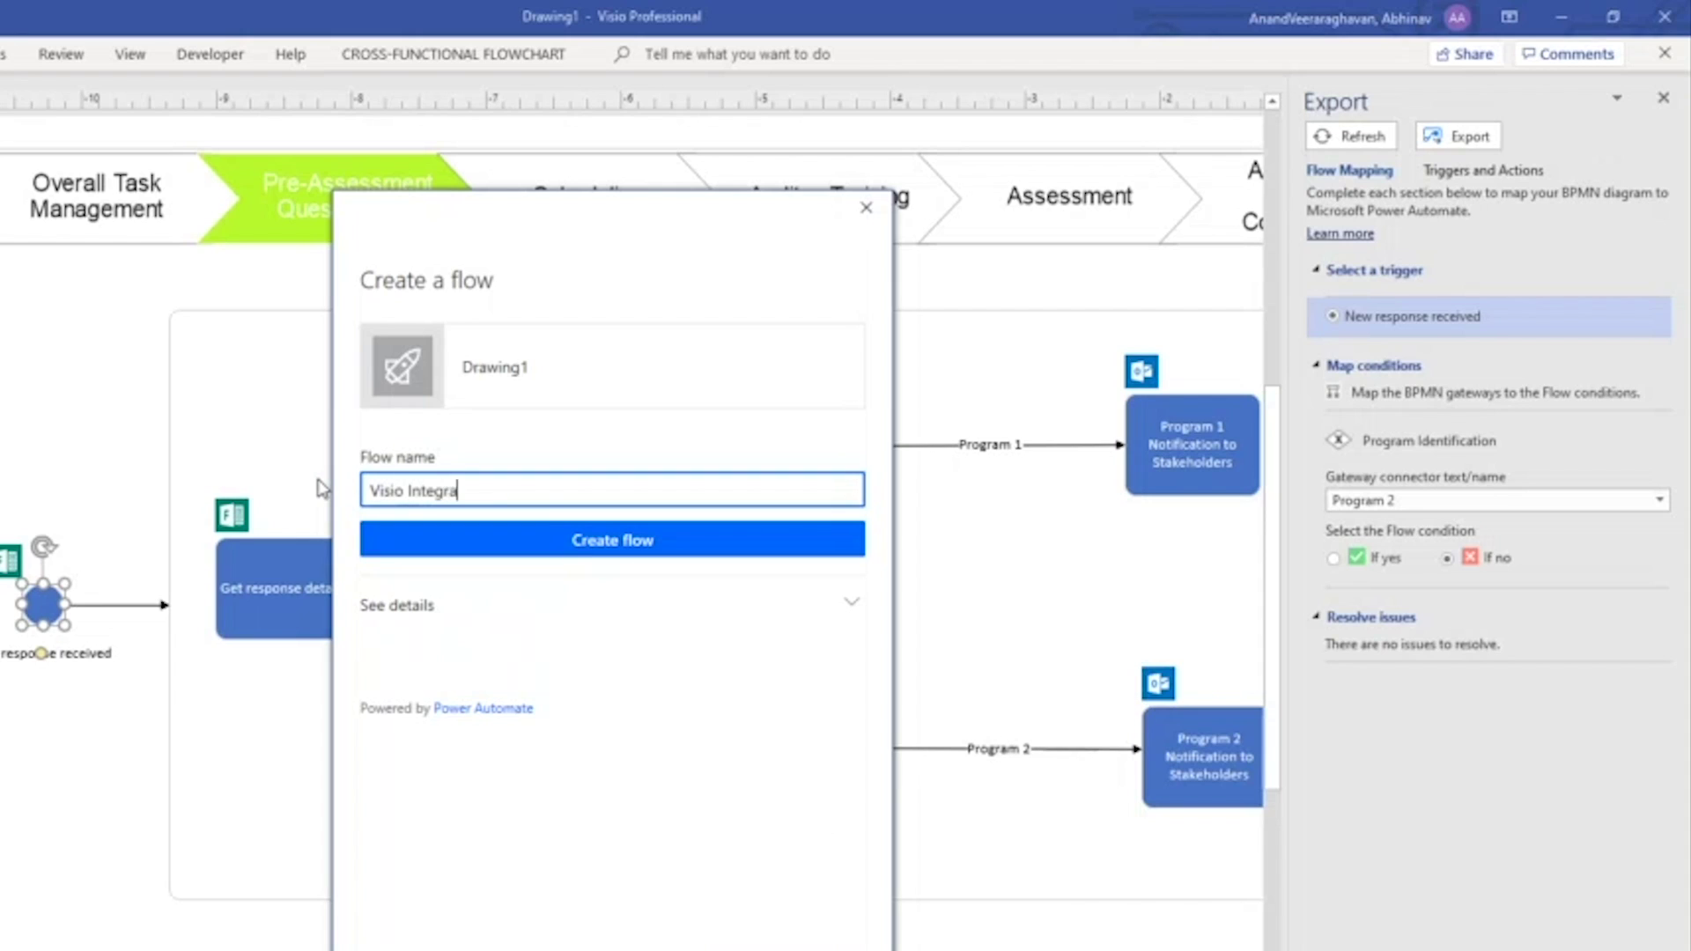
type("tion template for Audits")
left_click(466, 556)
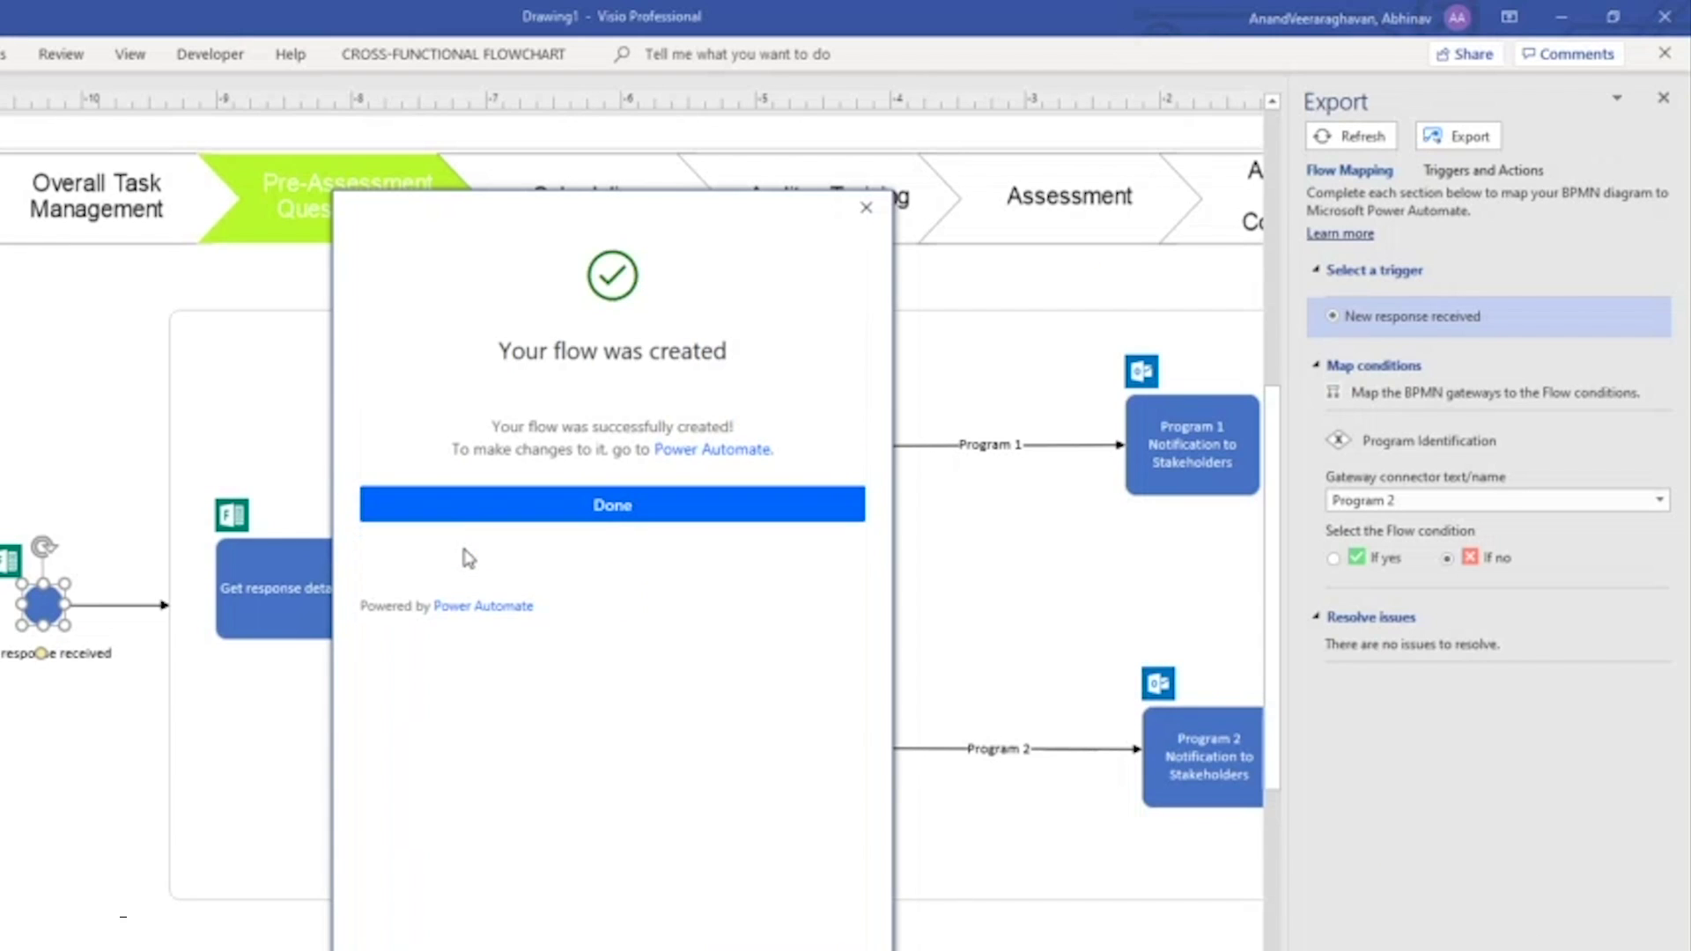
Open the created flow in Power Automate in a maximized browser window and start editing it
left_click(709, 451)
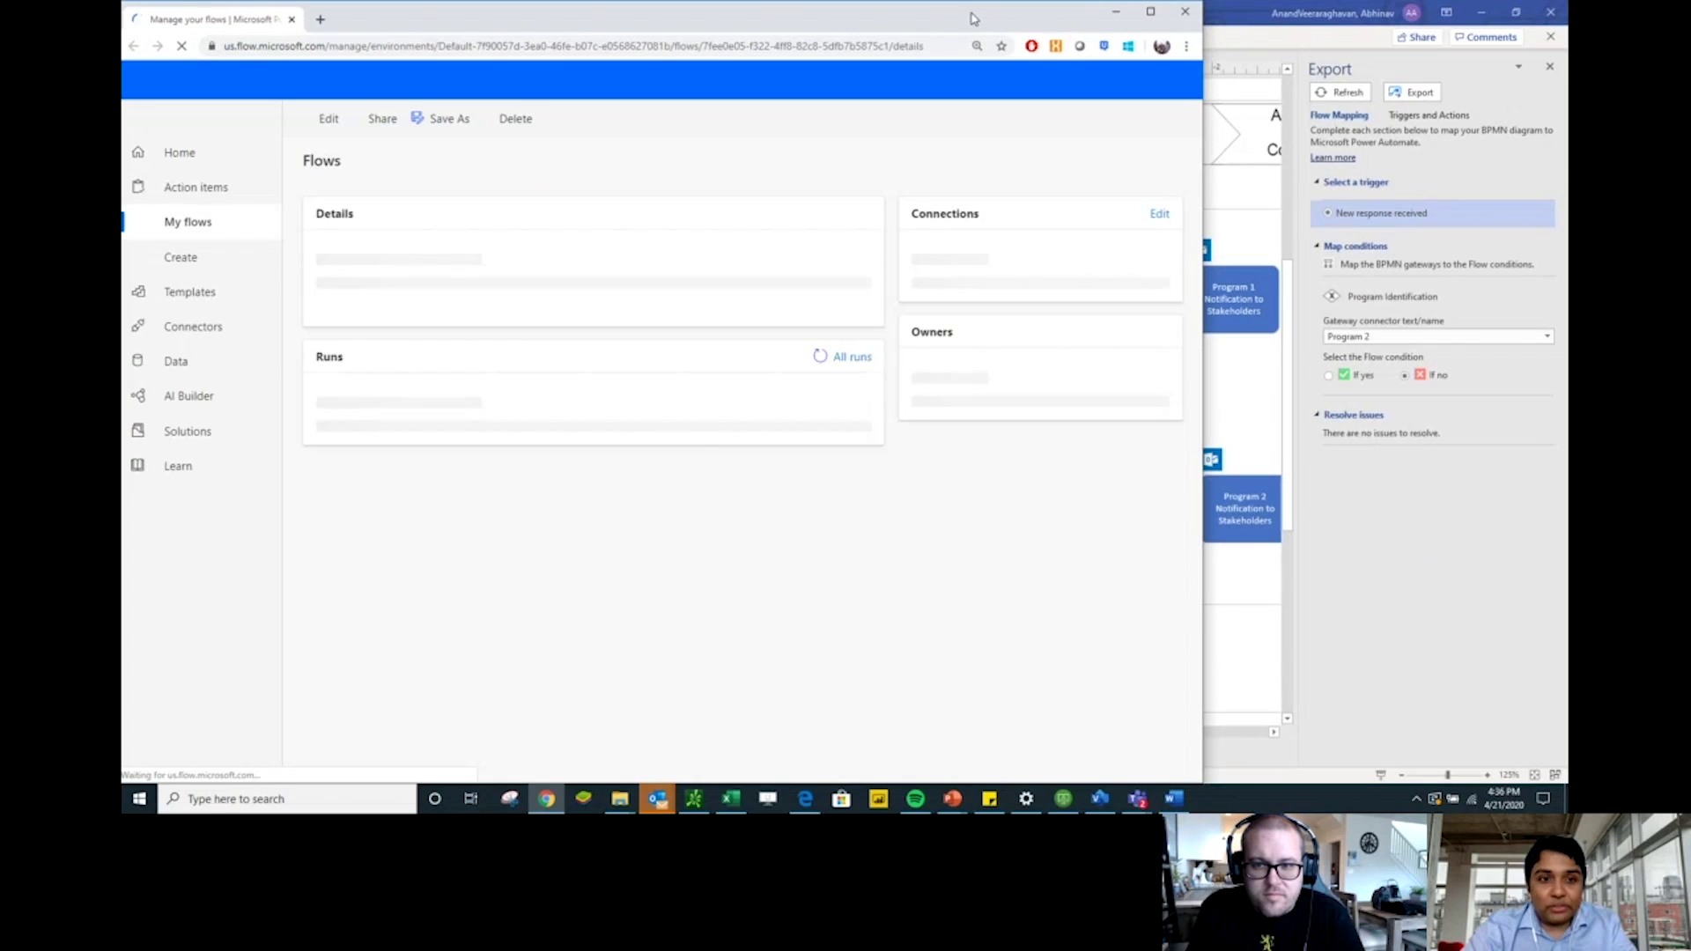
double_click(972, 17)
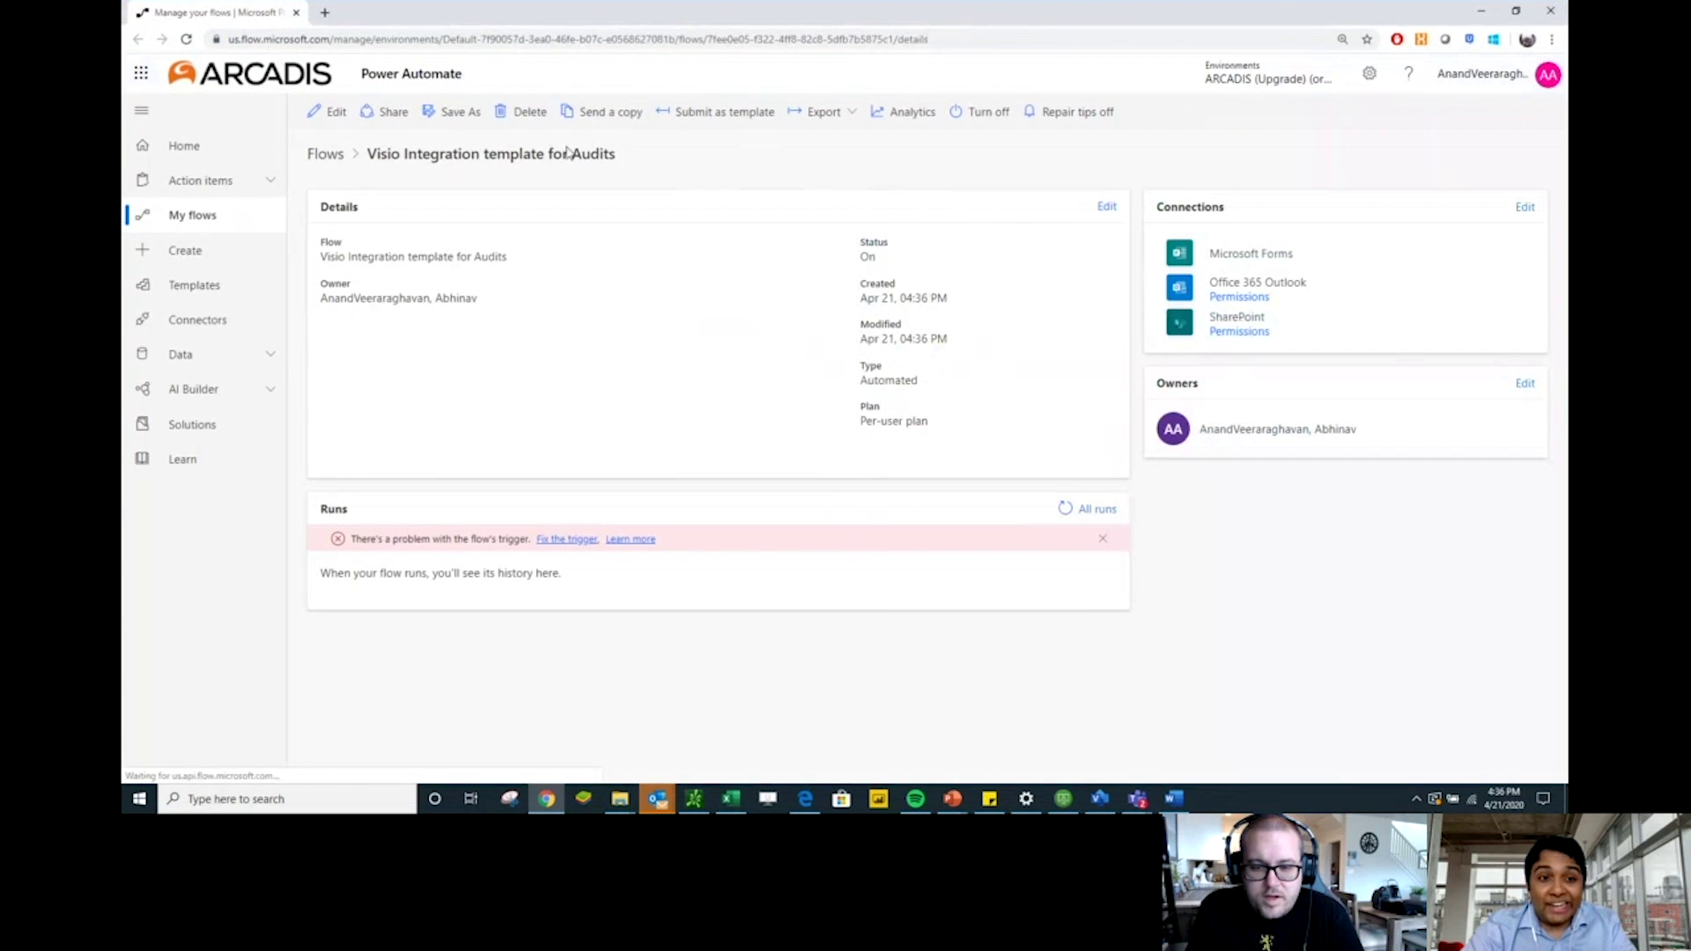
left_click(333, 113)
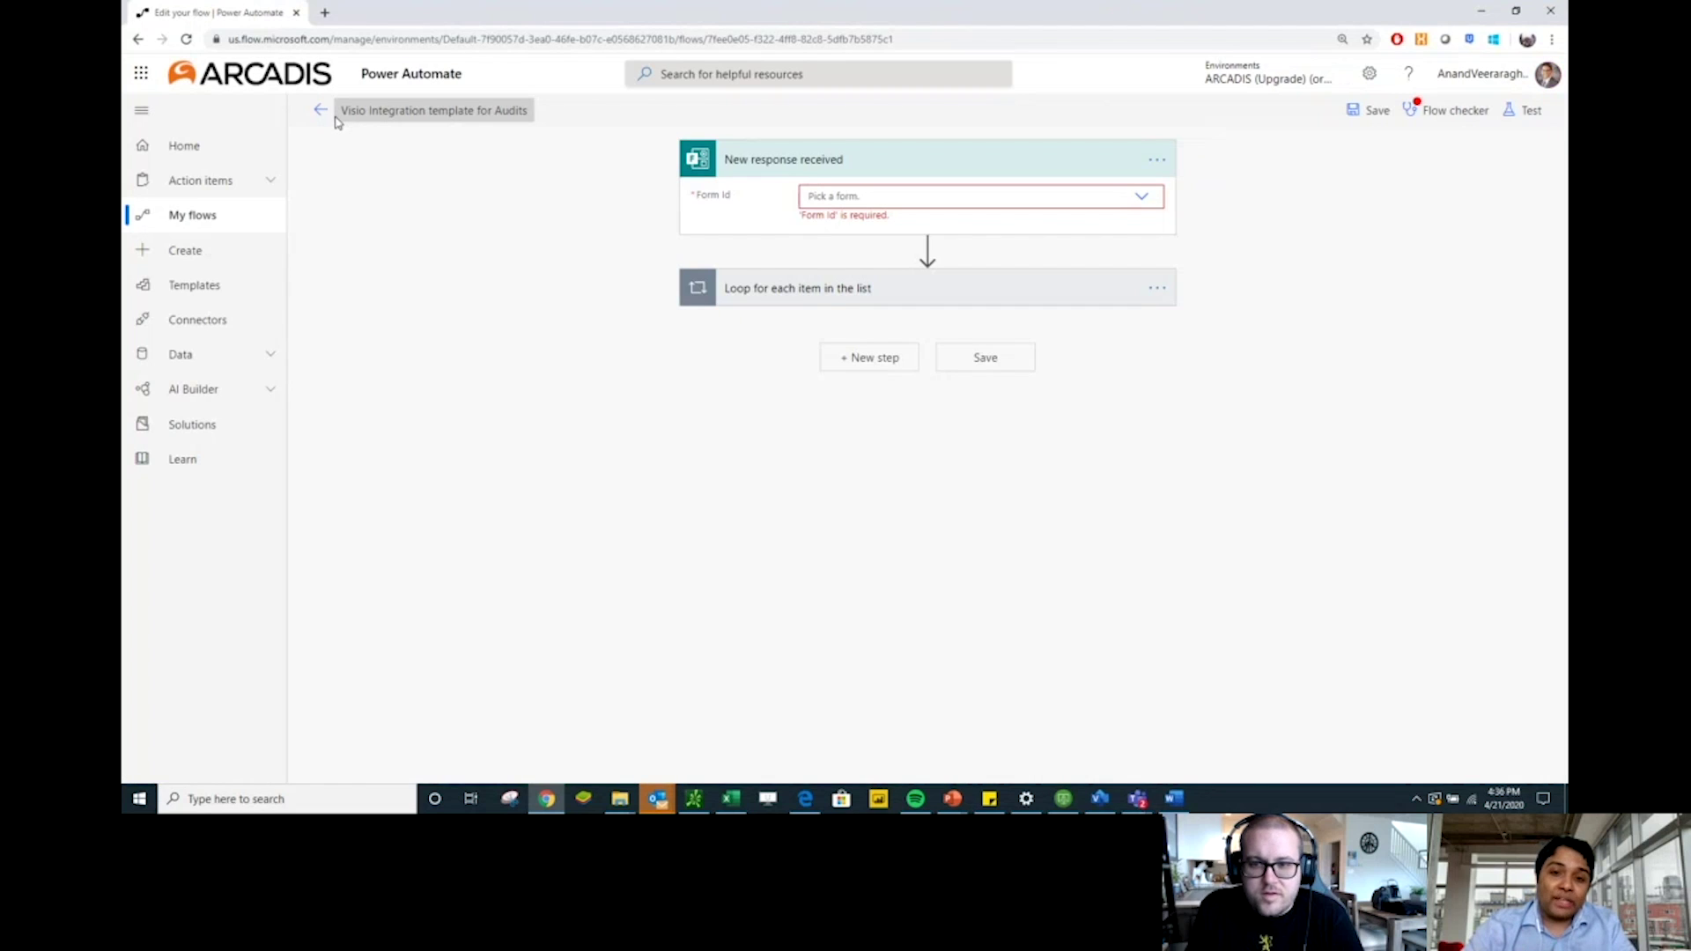
Expand the "Loop for each item in the list" step and its Program Identification condition
left_click(852, 289)
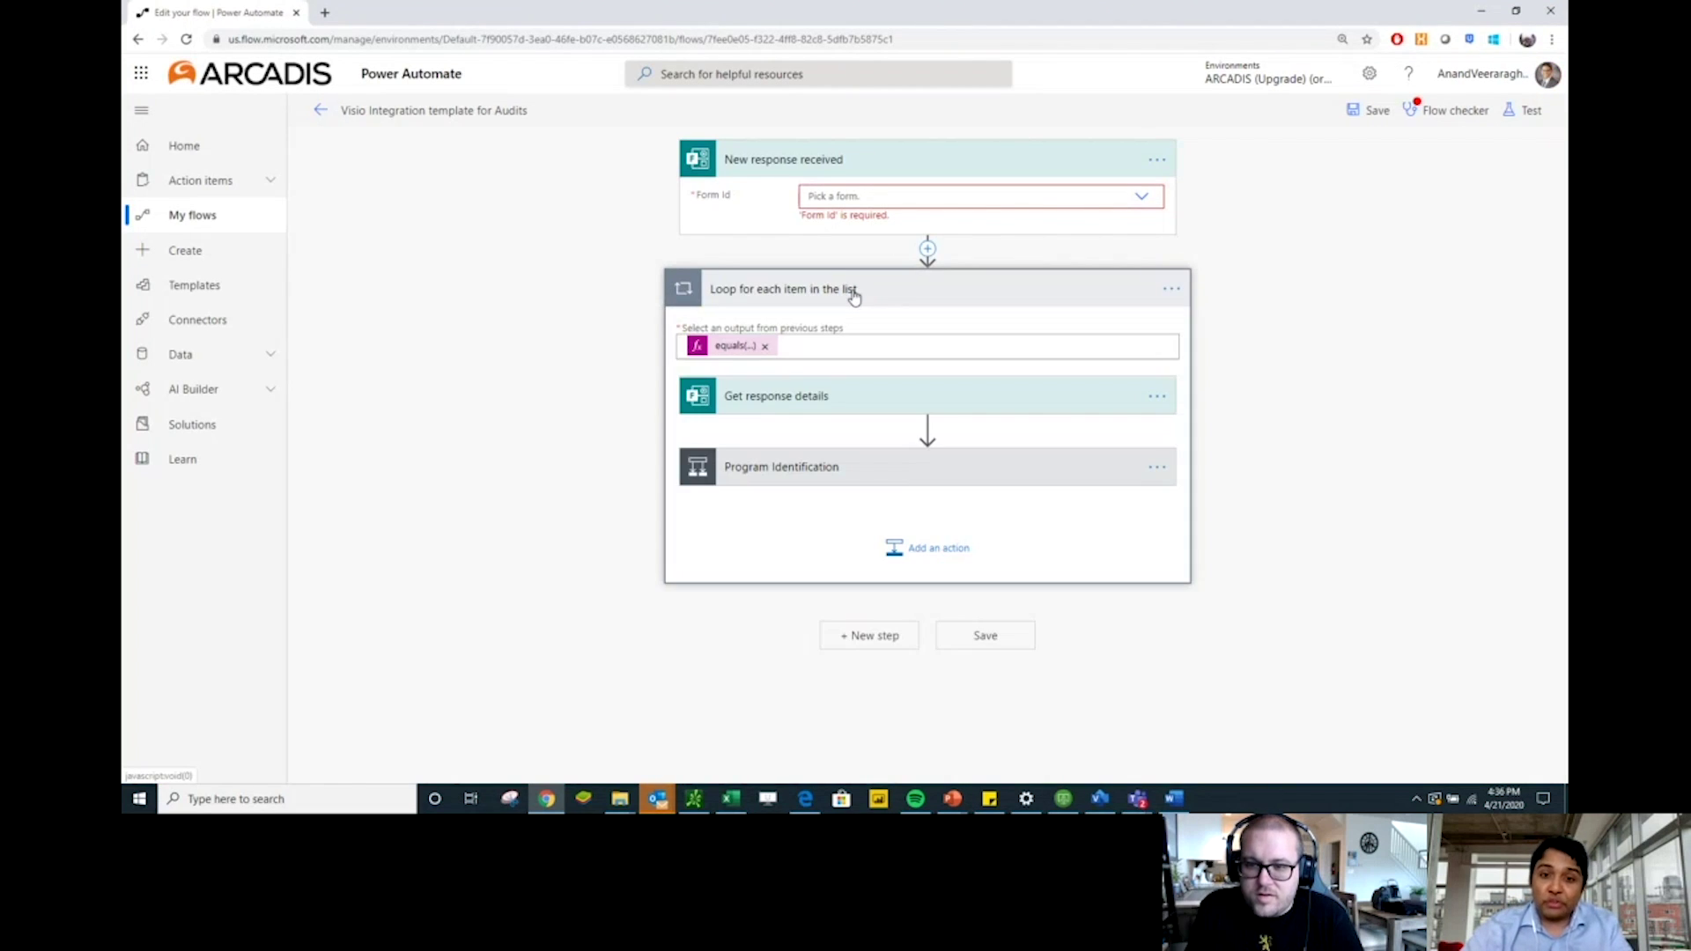
left_click(848, 467)
scroll(848, 465, "down", 2)
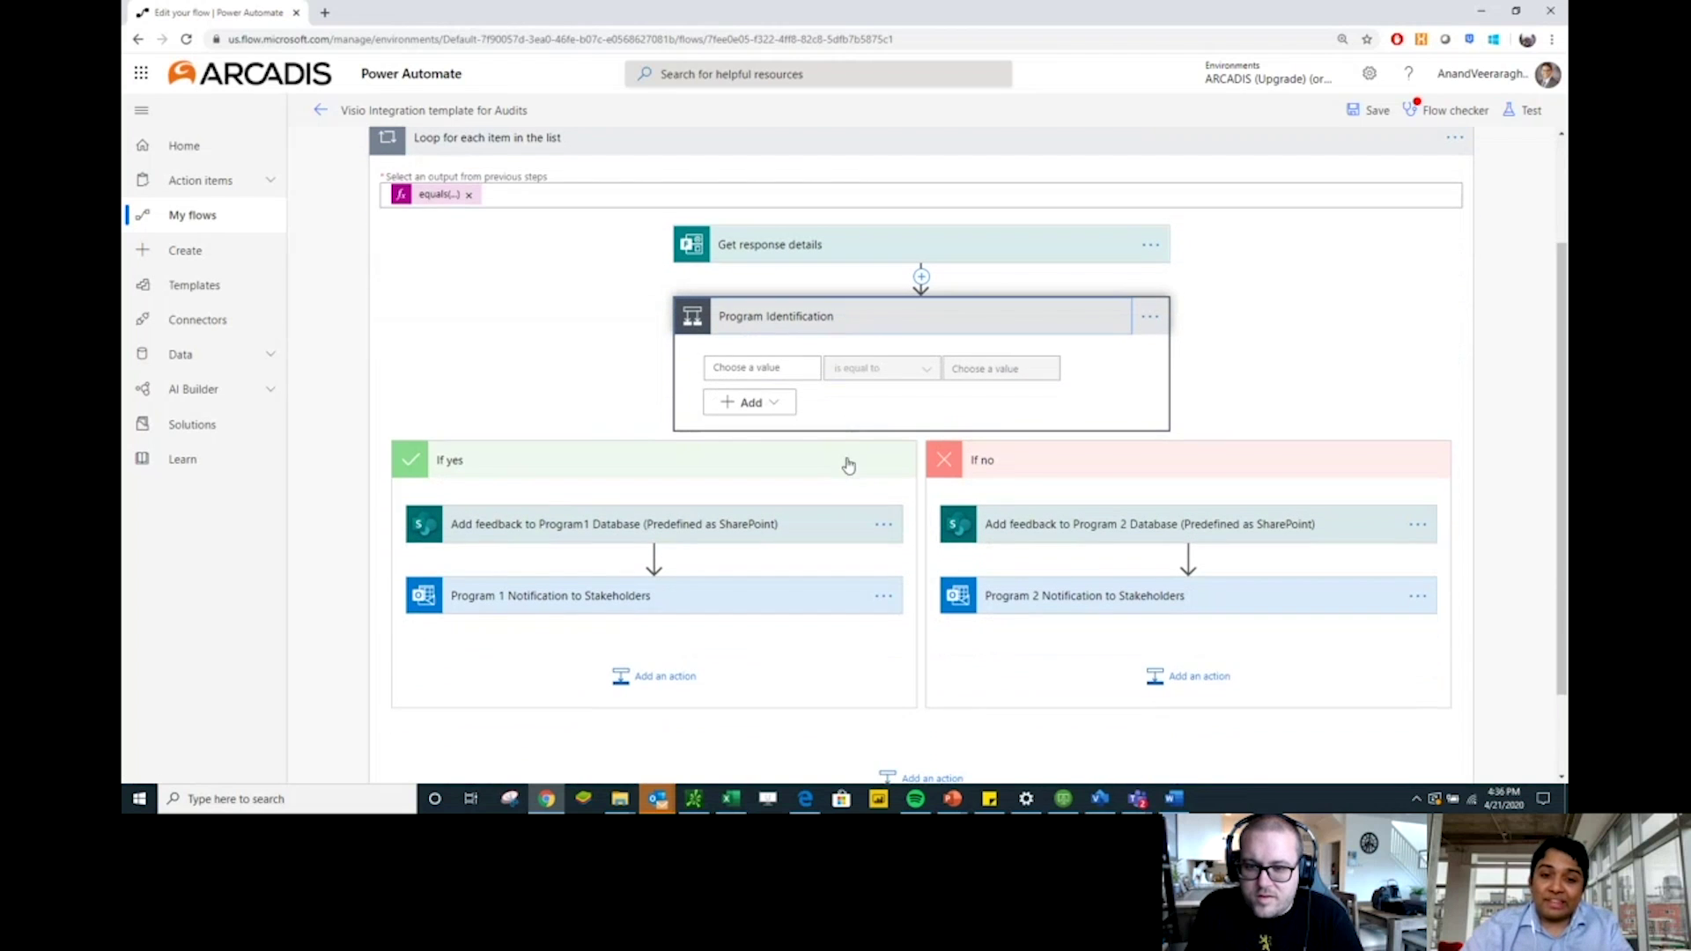
Expand the SharePoint feedback and stakeholder notification actions in both the If yes and If no branches
left_click(566, 528)
scroll(576, 532, "down", 2)
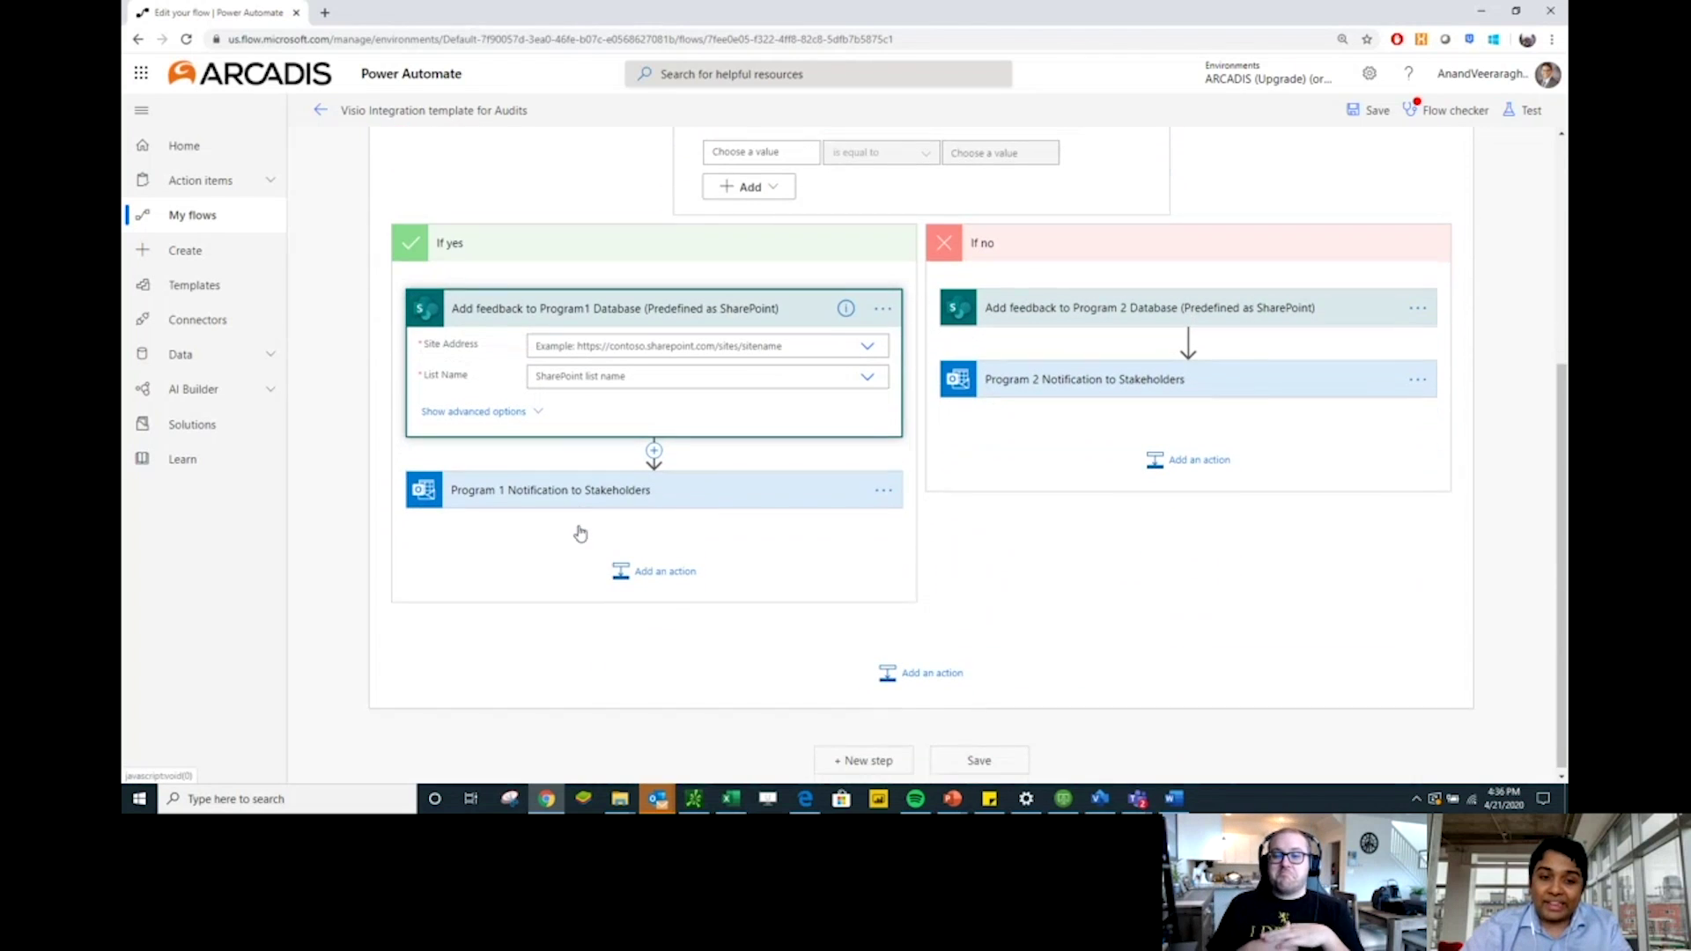
left_click(578, 499)
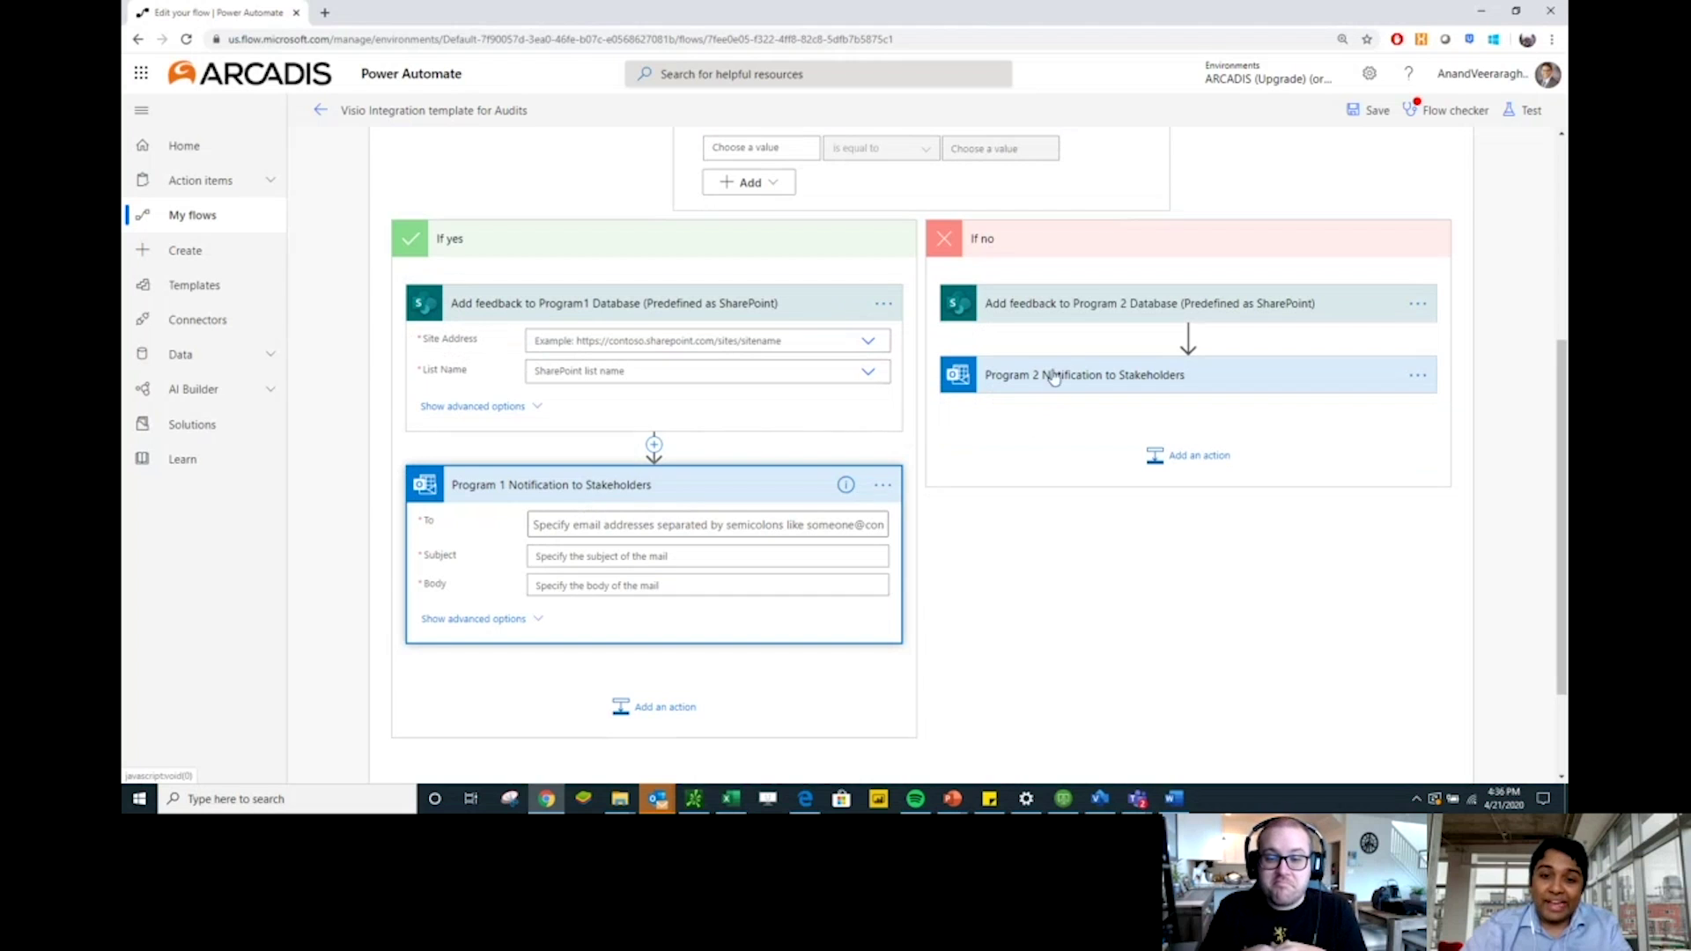
left_click(1095, 302)
left_click(1124, 489)
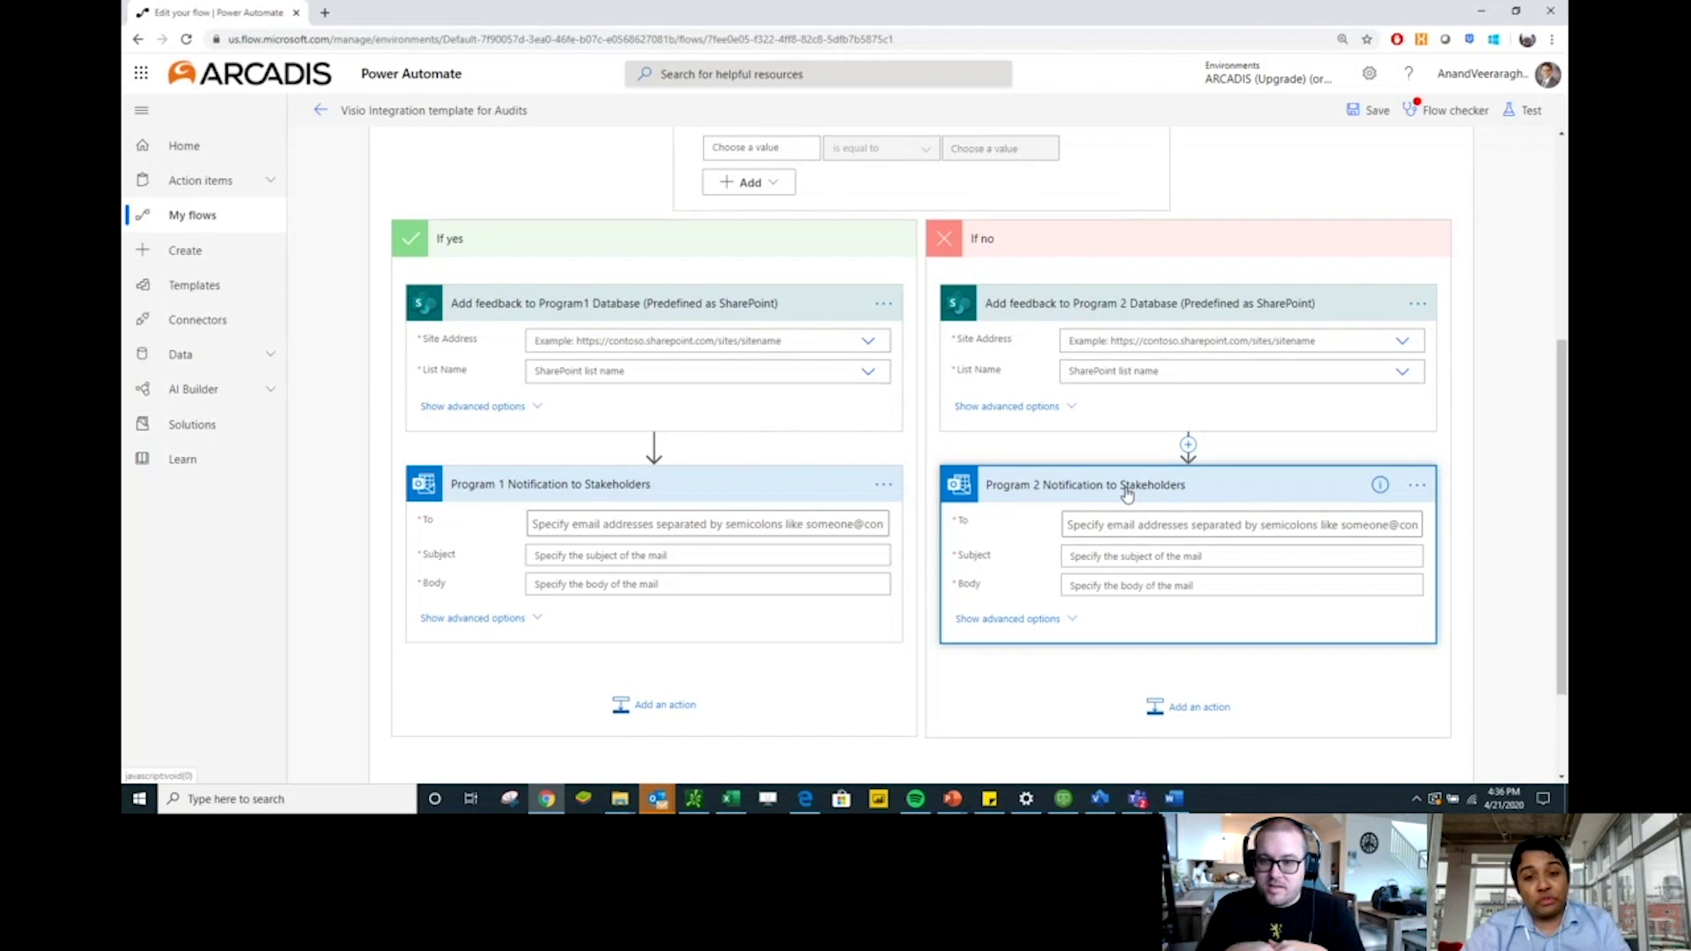
Examine the flow's form trigger with its form choices, the Program Identification condition and the fields of both branches' actions
scroll(1124, 492, "up", 3)
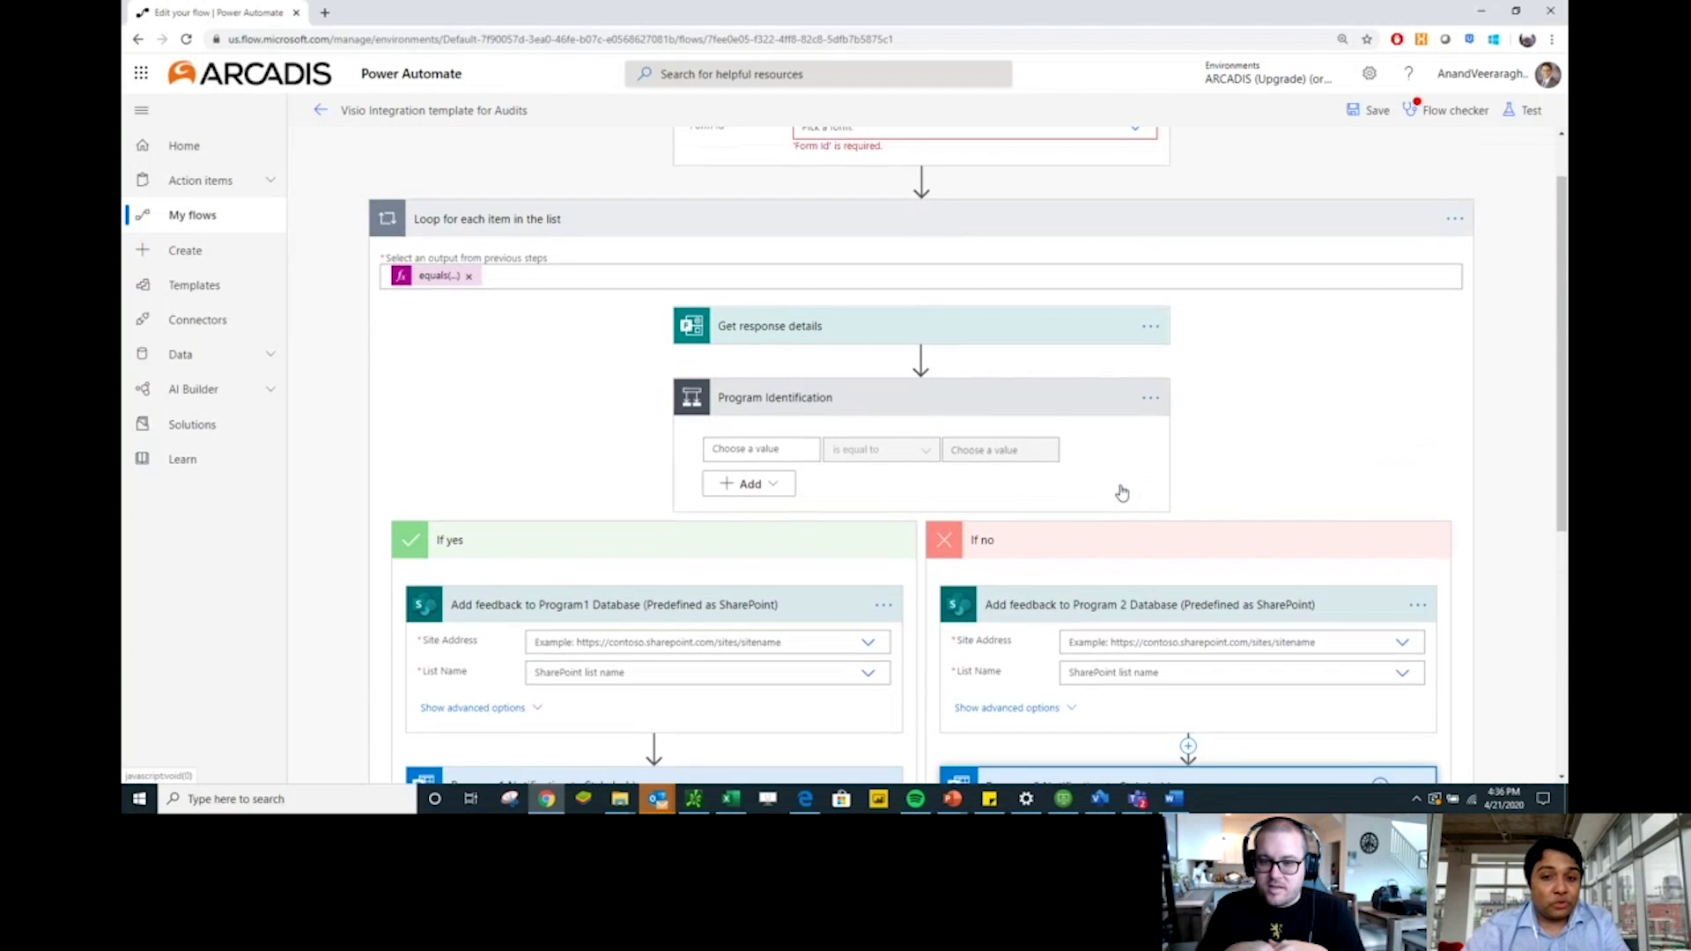
scroll(1122, 493, "up", 1)
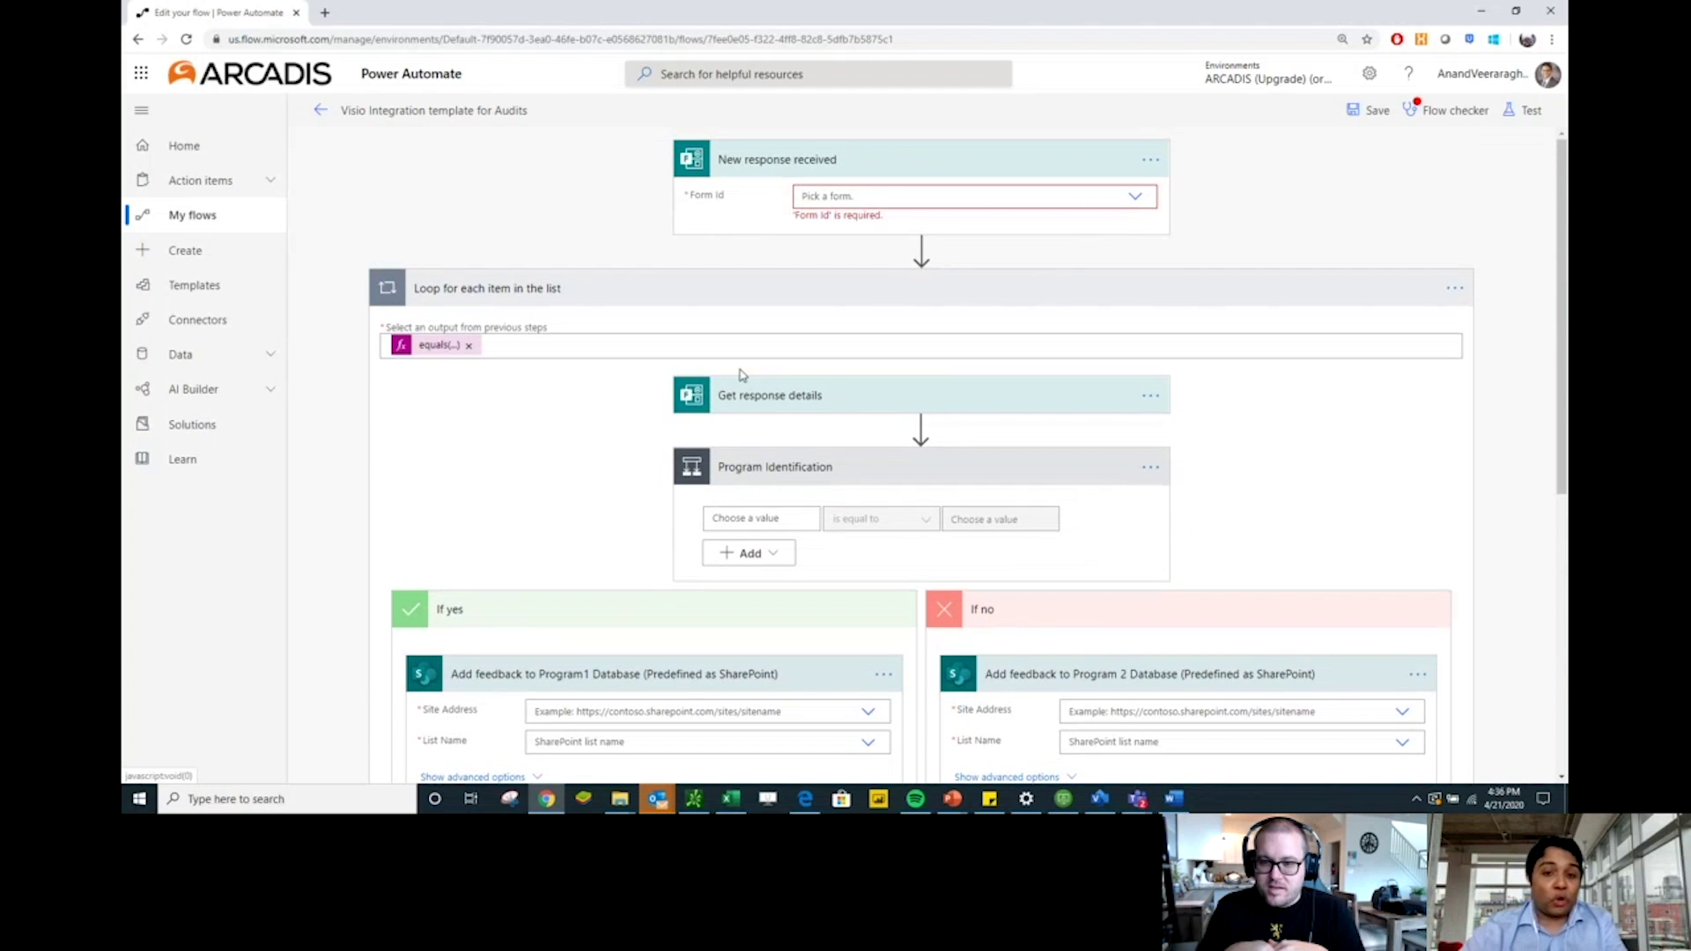
left_click(849, 195)
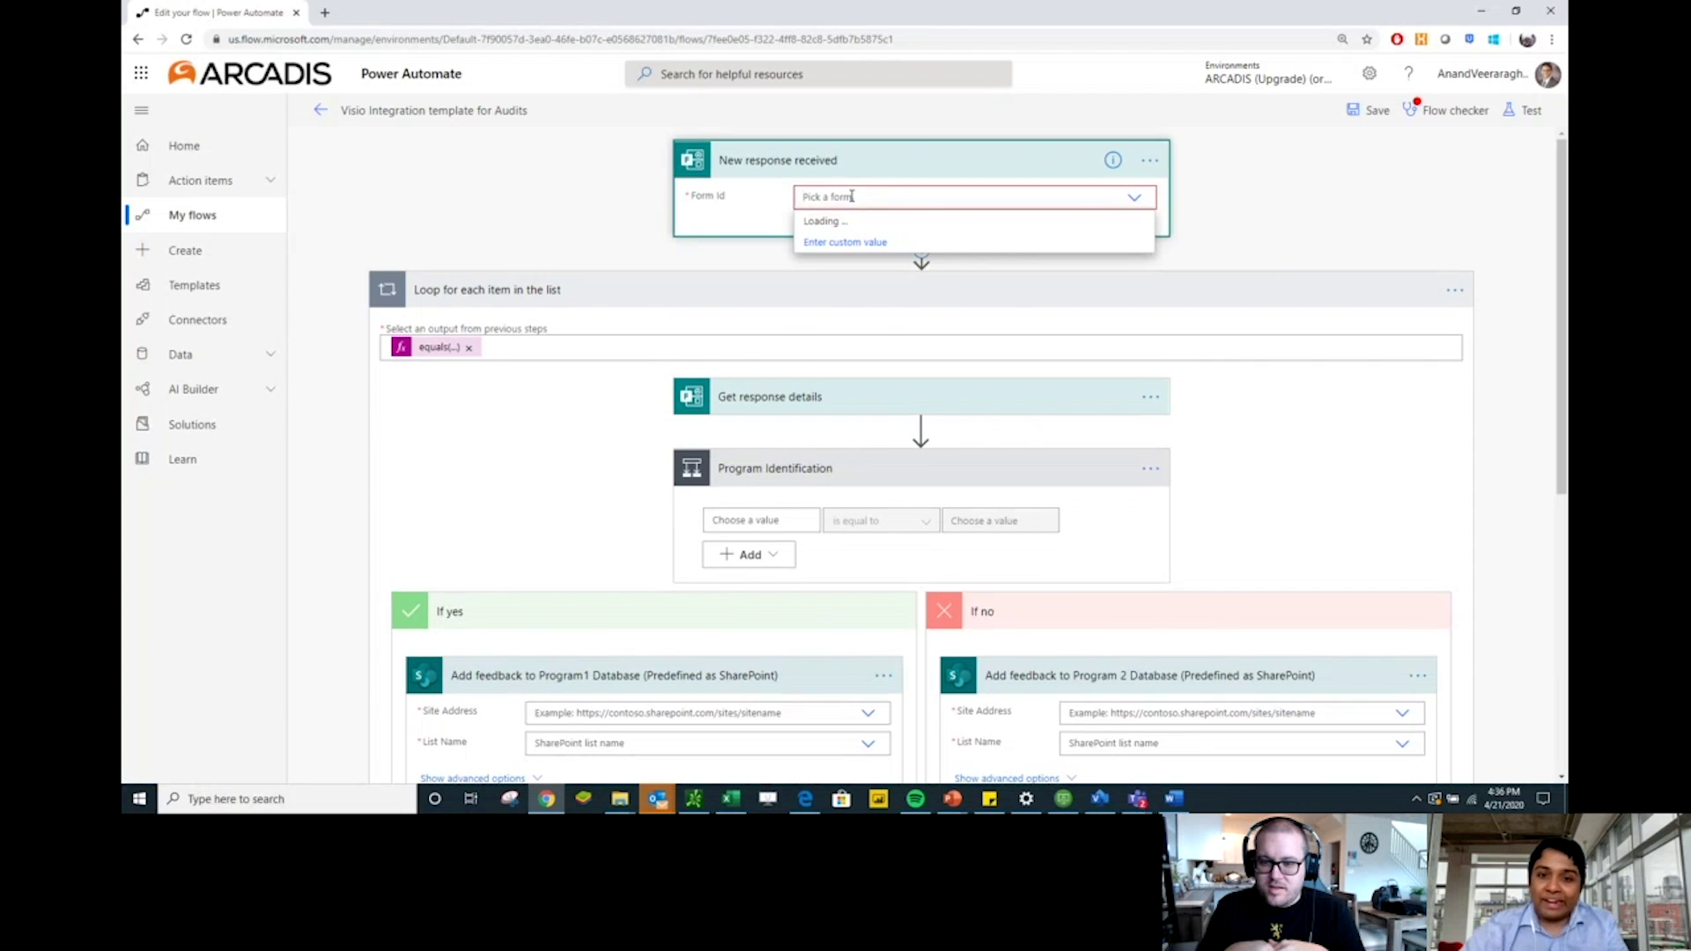
left_click(1067, 508)
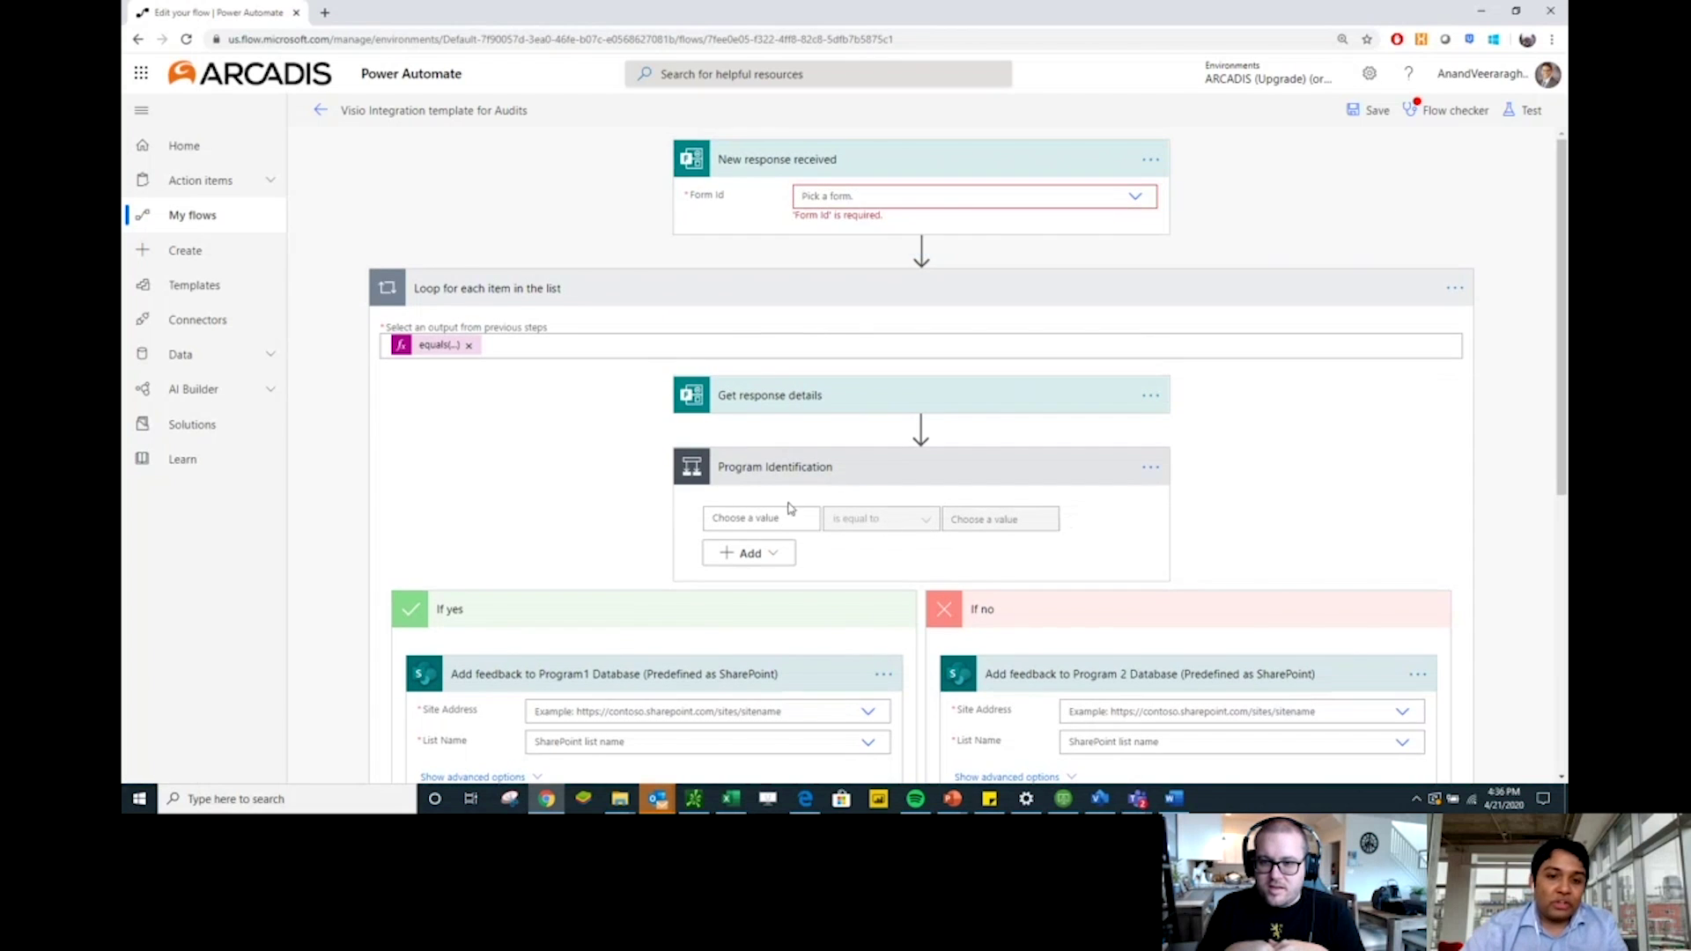
scroll(731, 506, "down", 1)
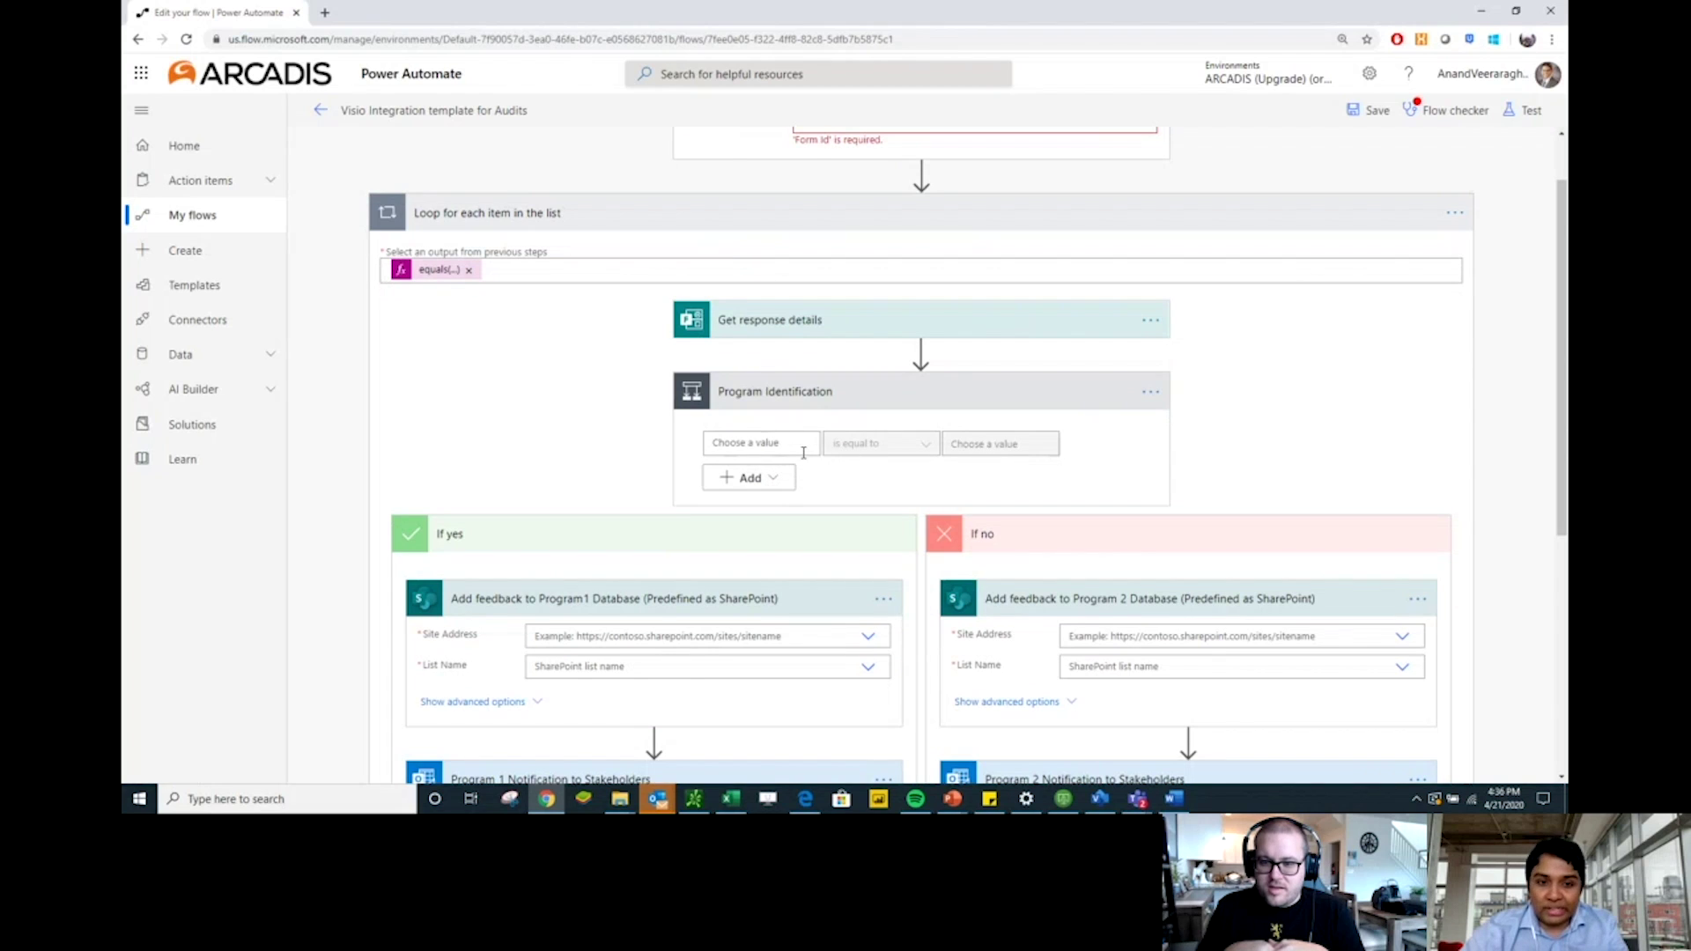
scroll(665, 462, "down", 3)
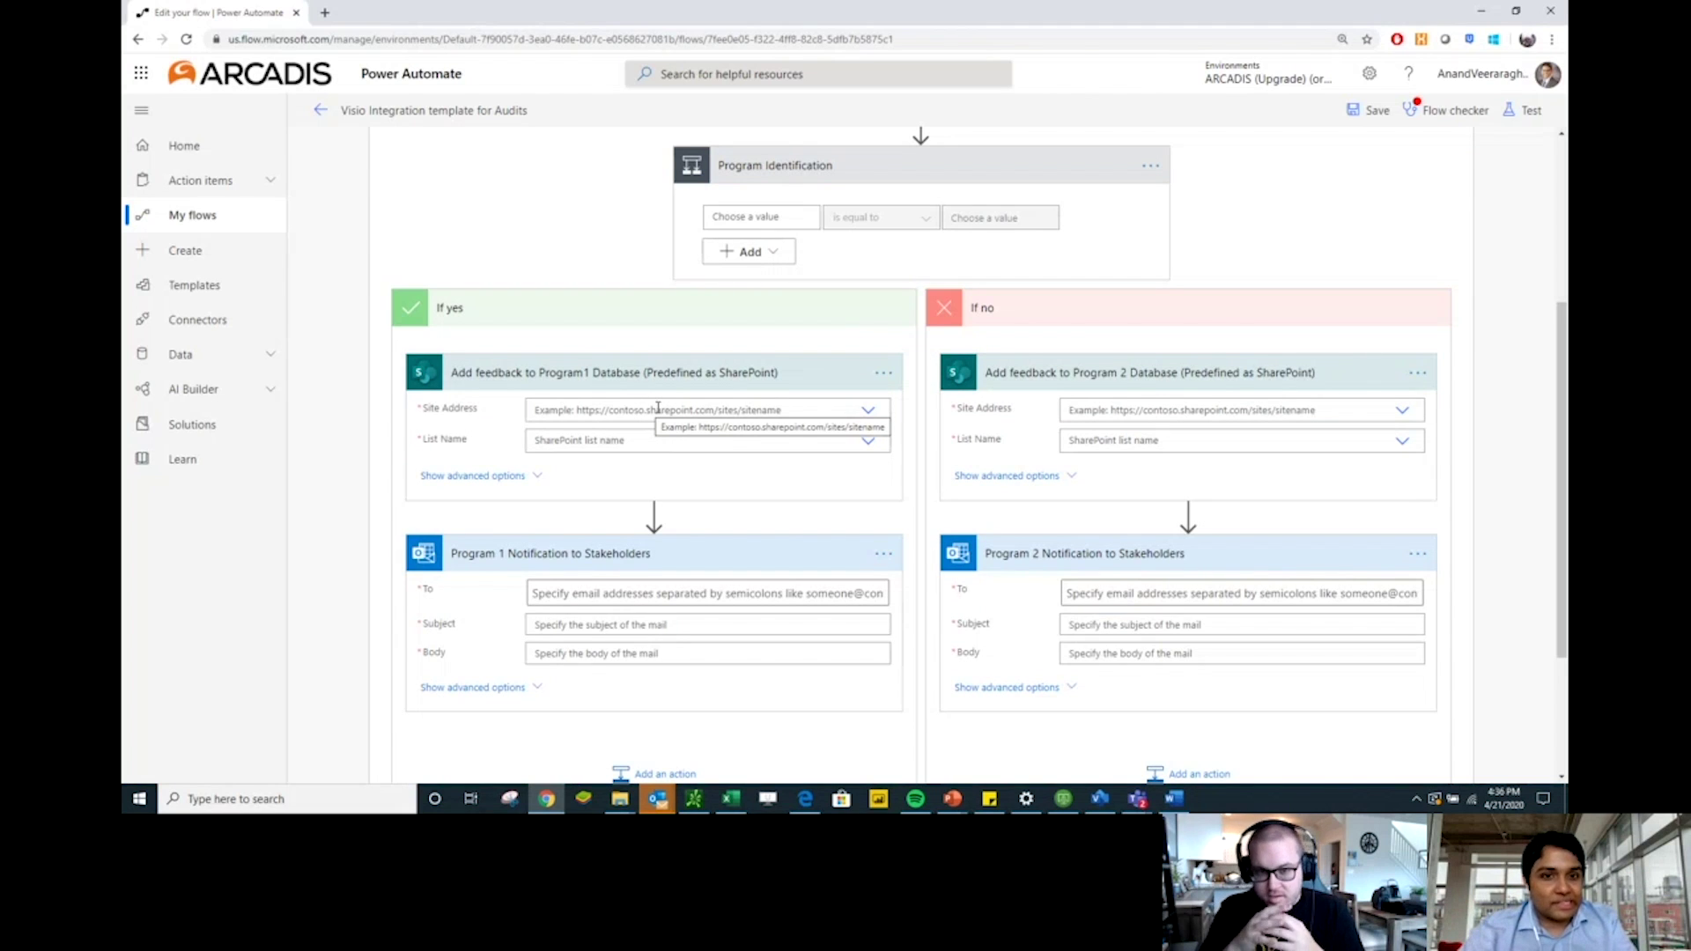
scroll(659, 404, "down", 2)
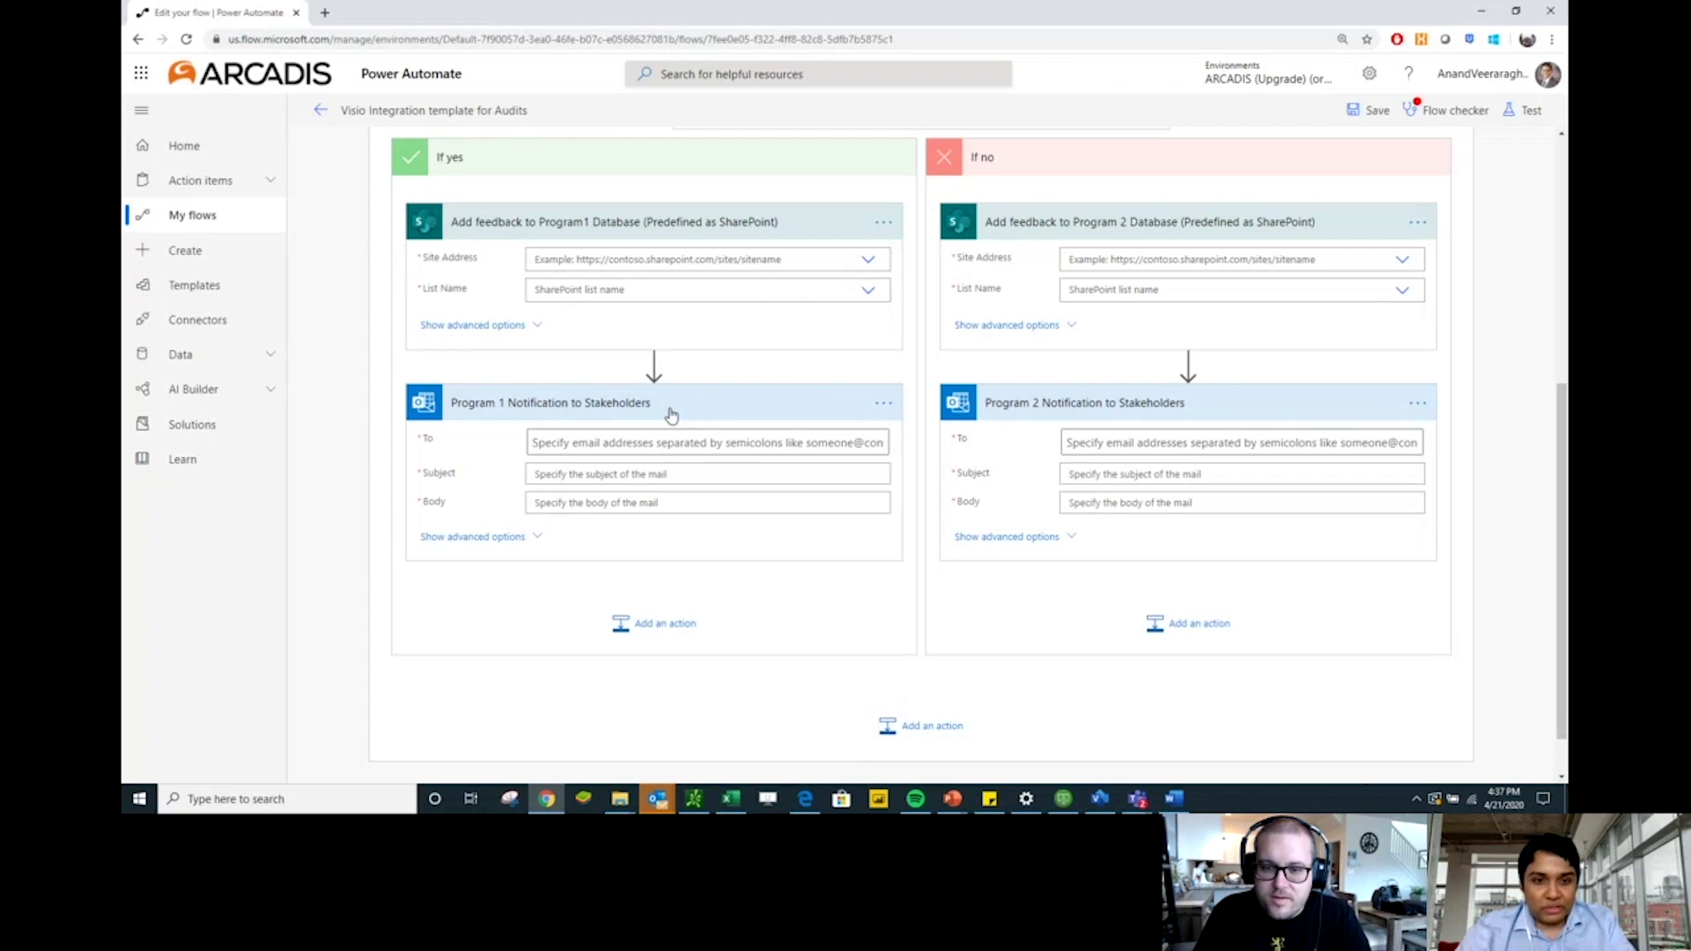
scroll(671, 414, "up", 3)
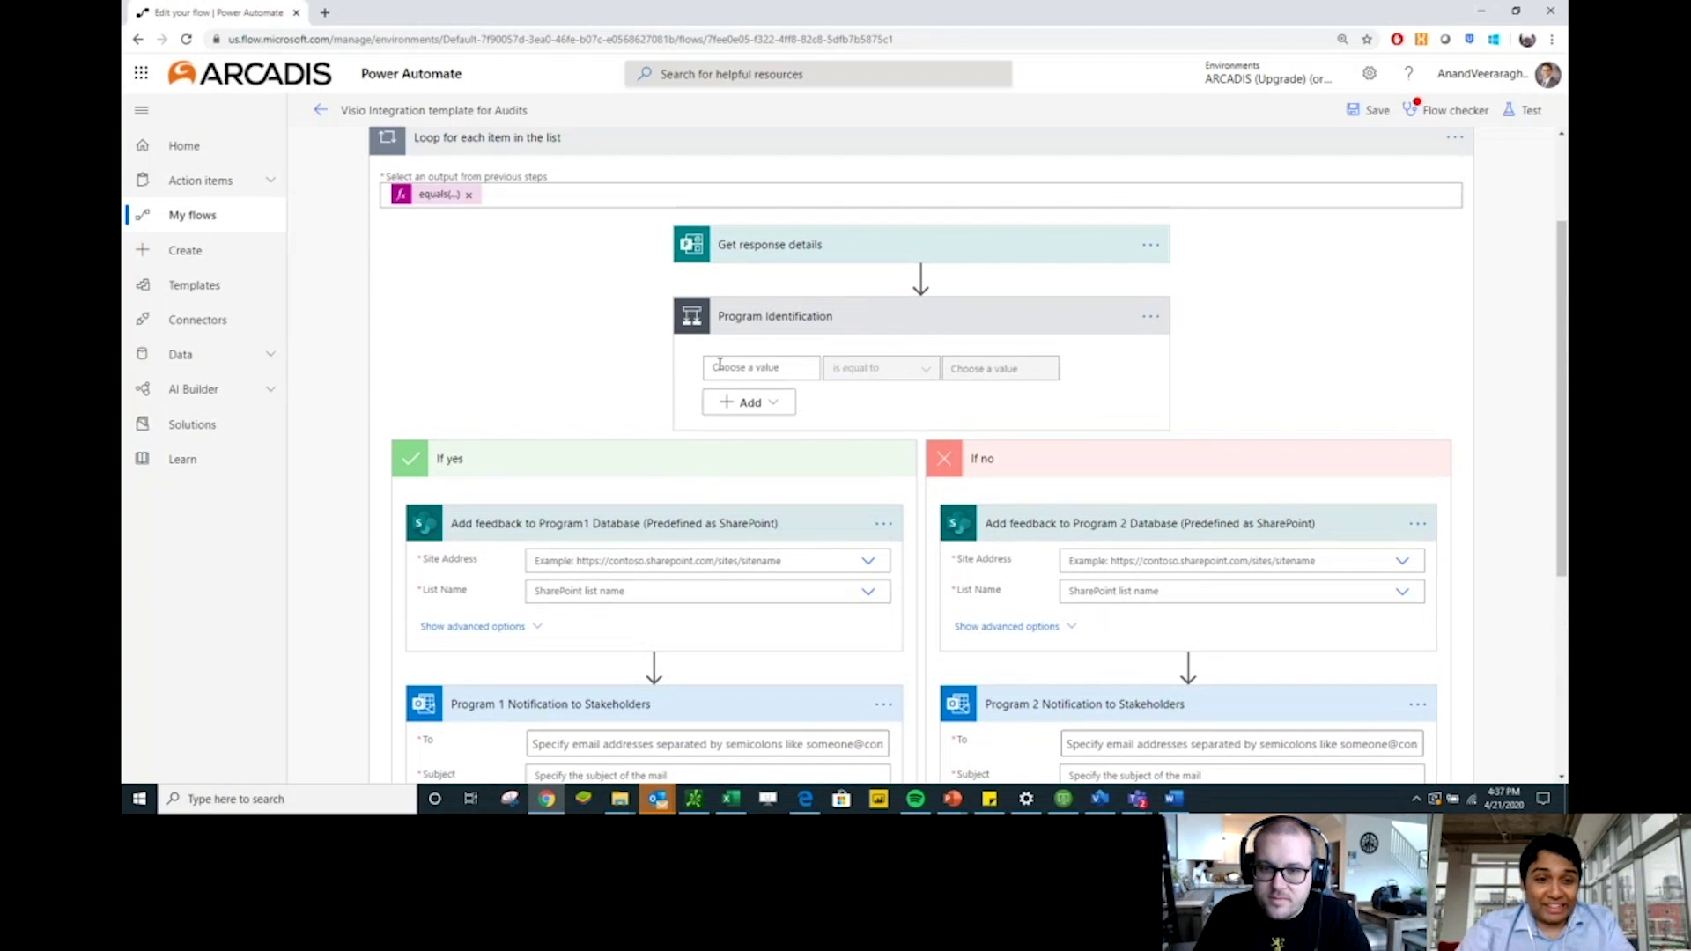
Leave the flow editor without saving and go to the Power Automate home page
left_click(234, 149)
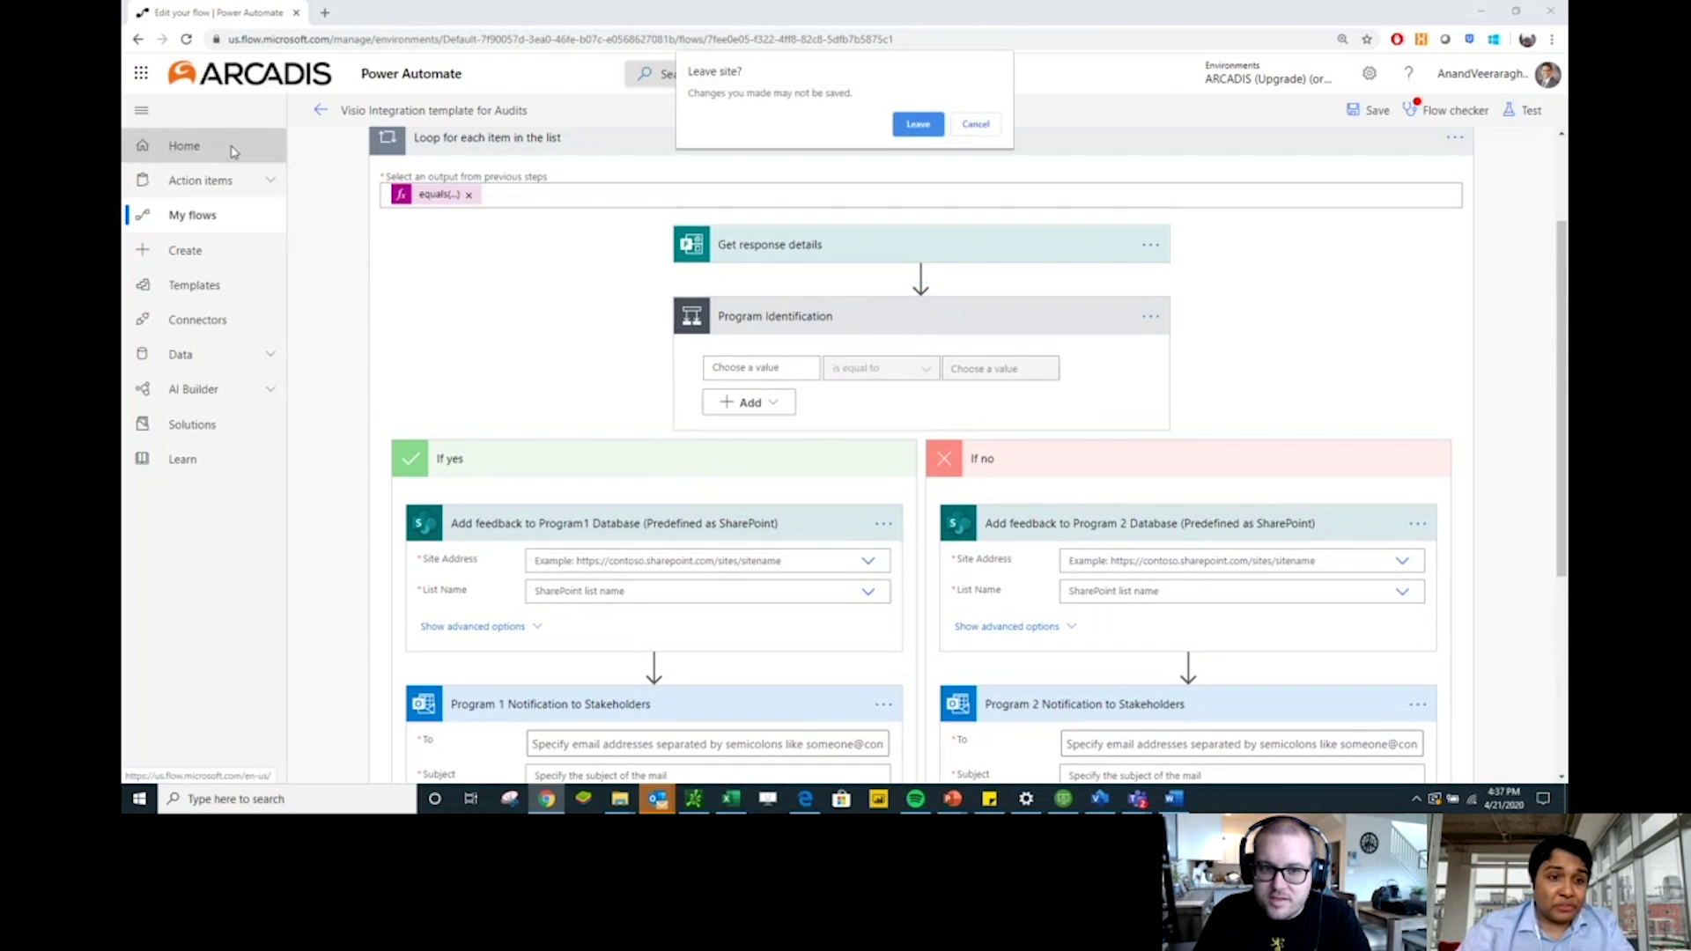
left_click(912, 123)
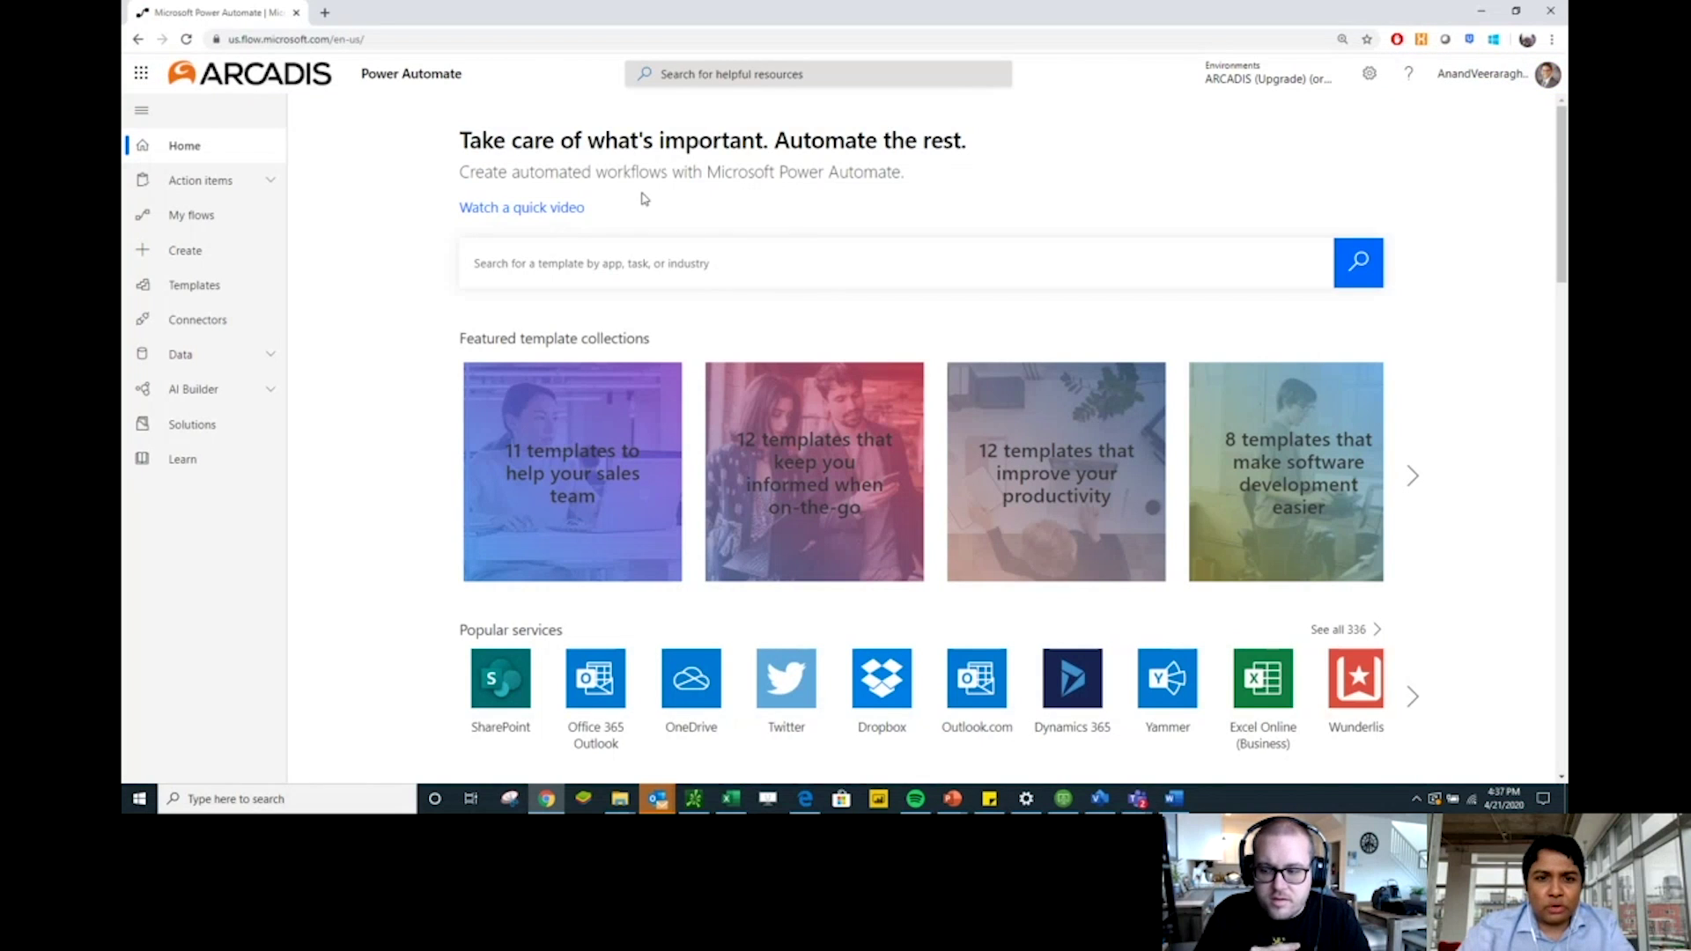
Search the flow templates for "visio" and show the Visio template category
scroll(694, 293, "down", 2)
scroll(694, 293, "down", 3)
scroll(693, 293, "up", 3)
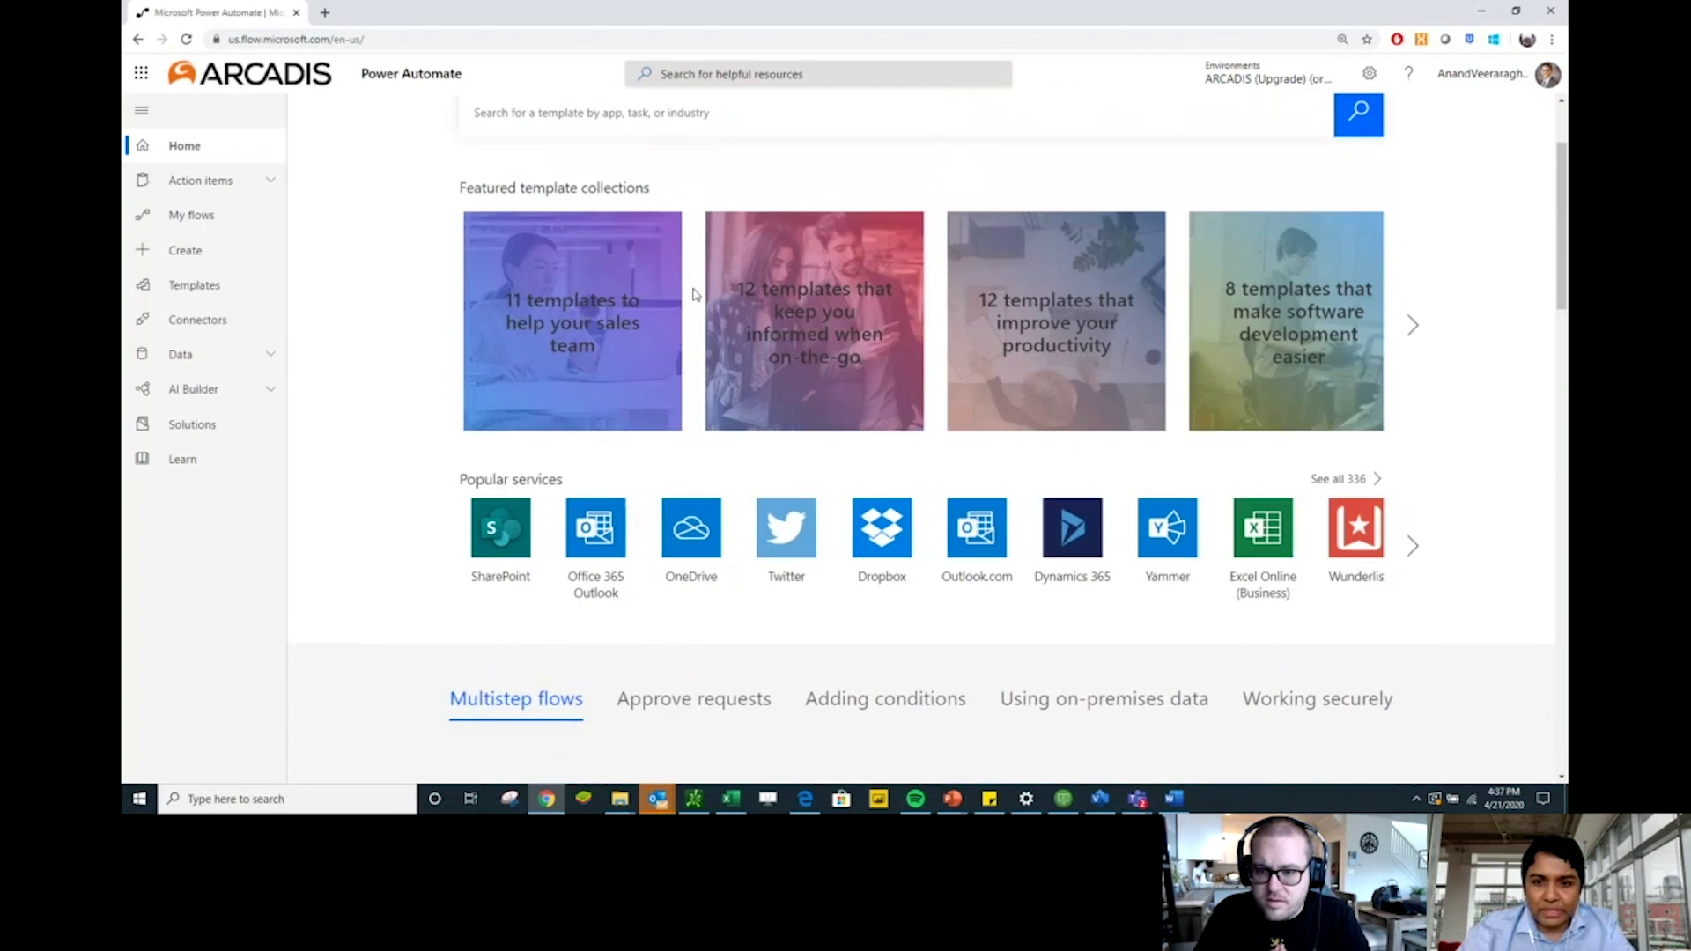
scroll(734, 194, "up", 2)
left_click(687, 266)
type("viio")
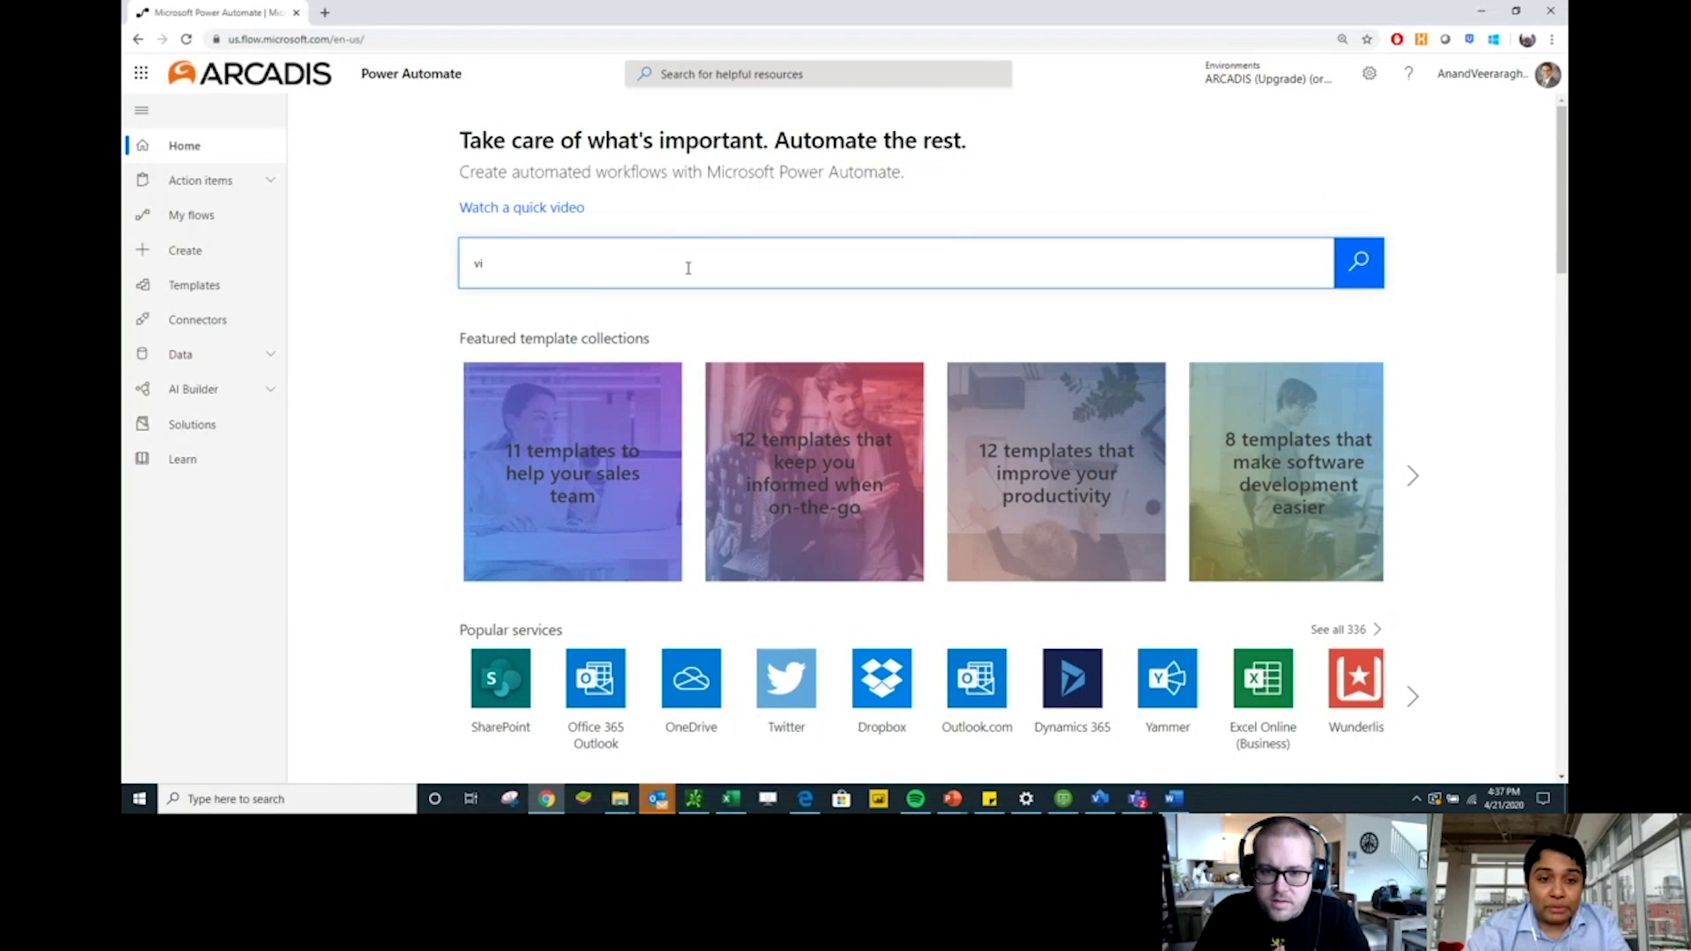
key("Return")
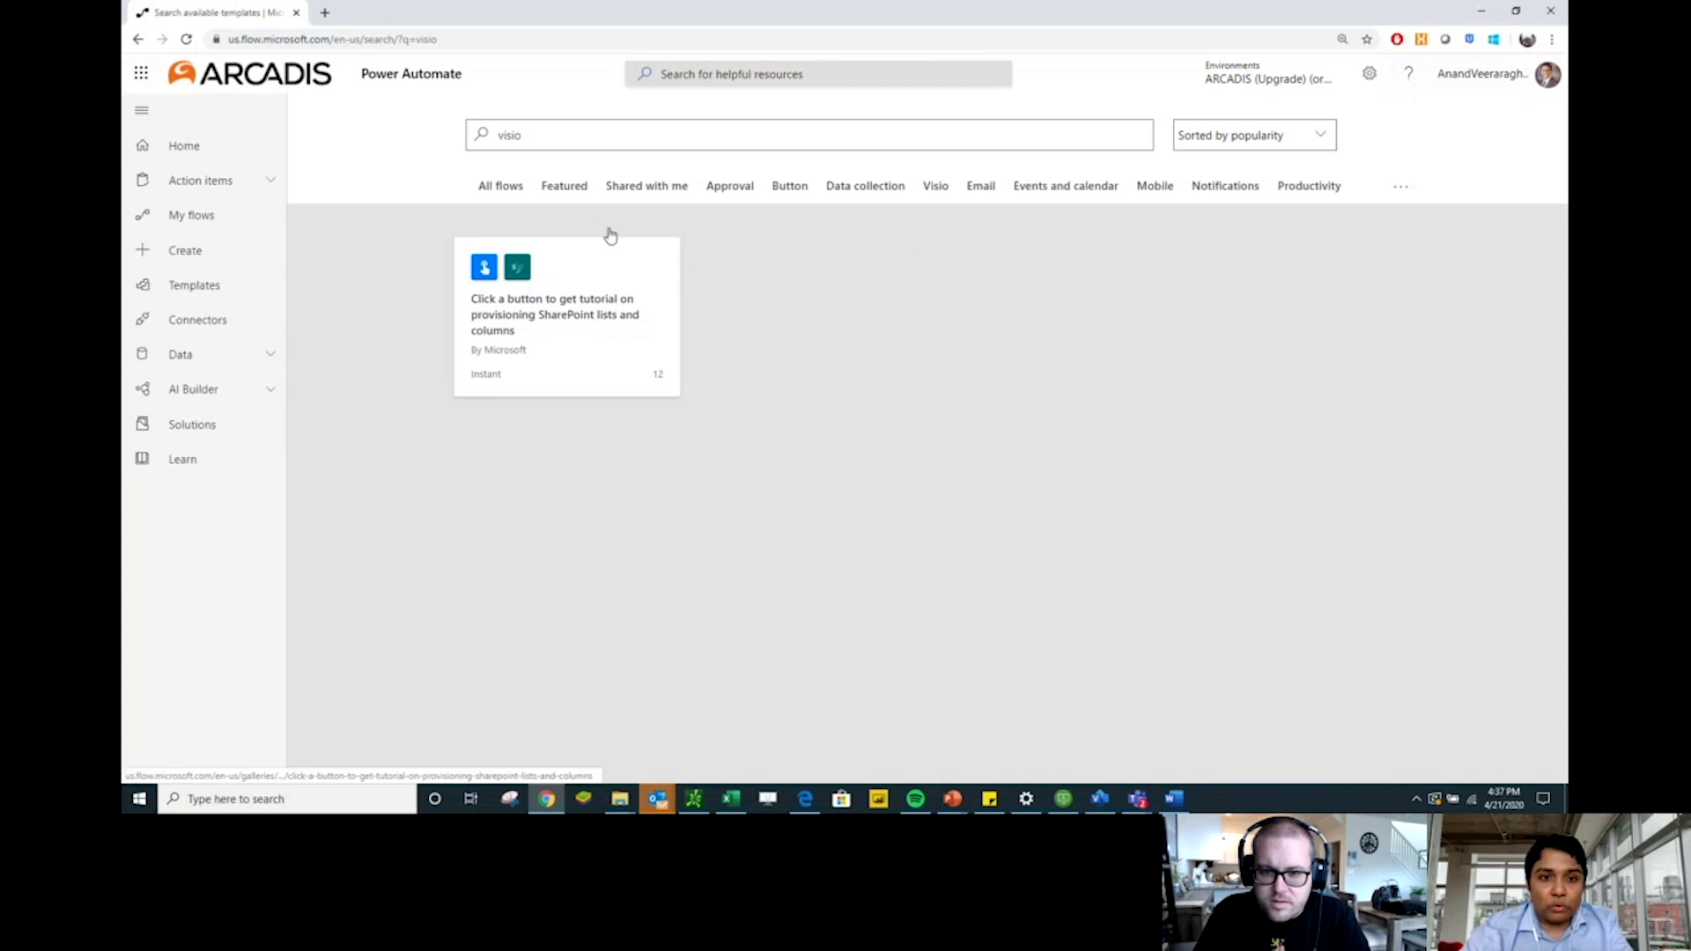
left_click(935, 185)
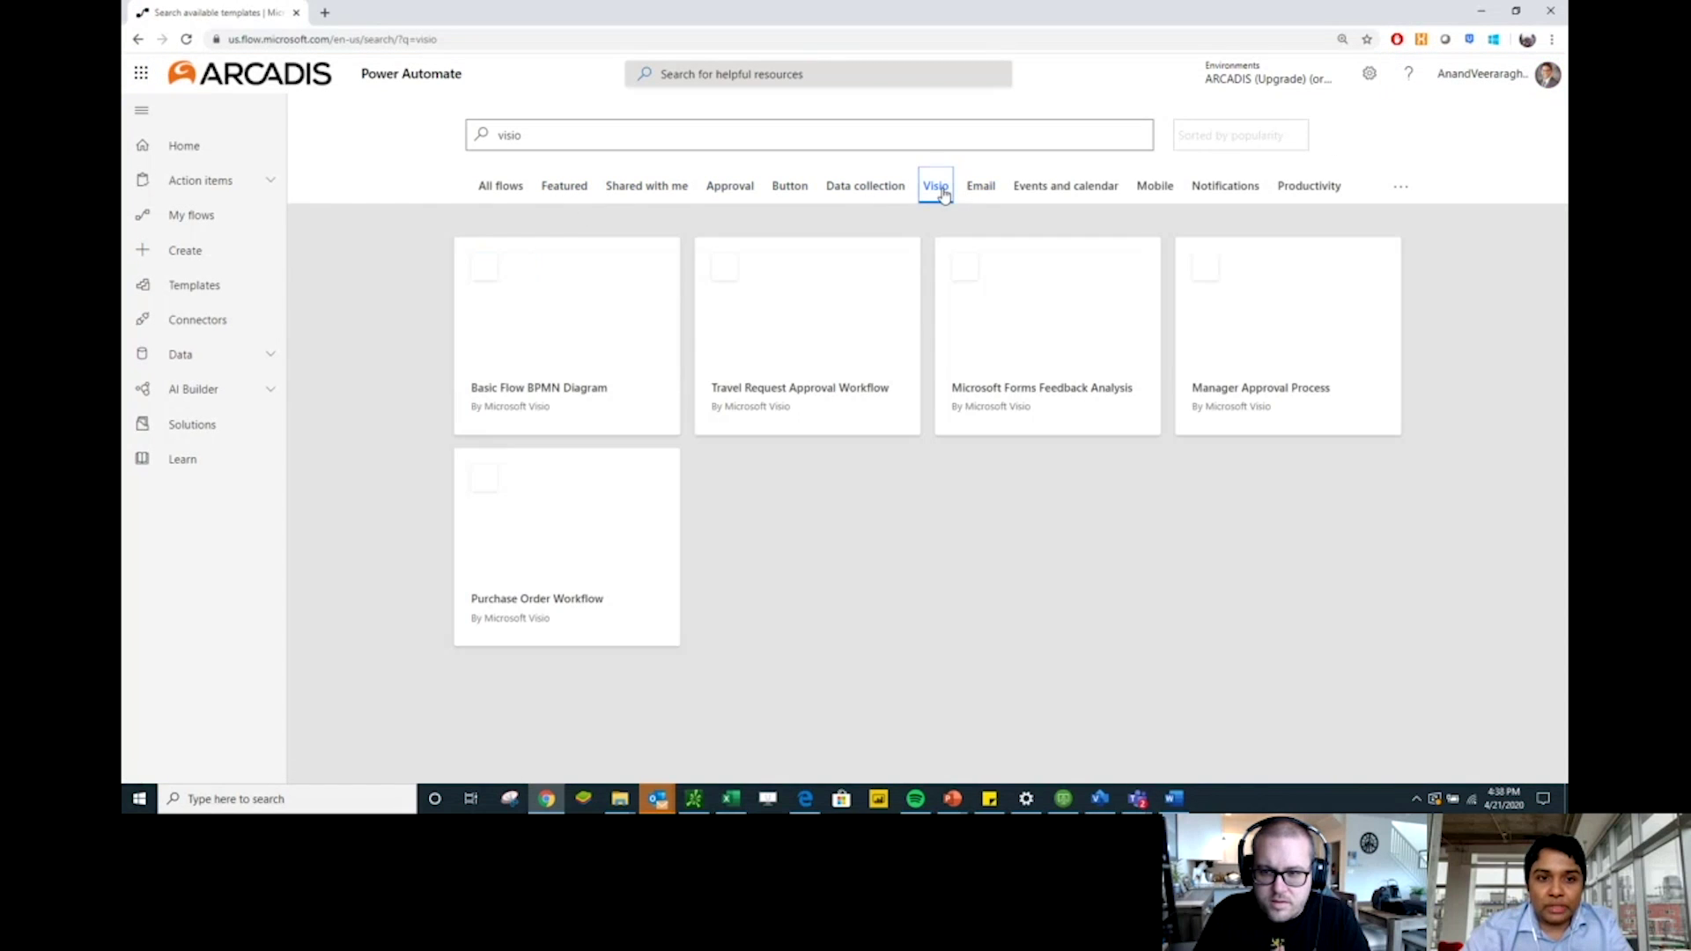